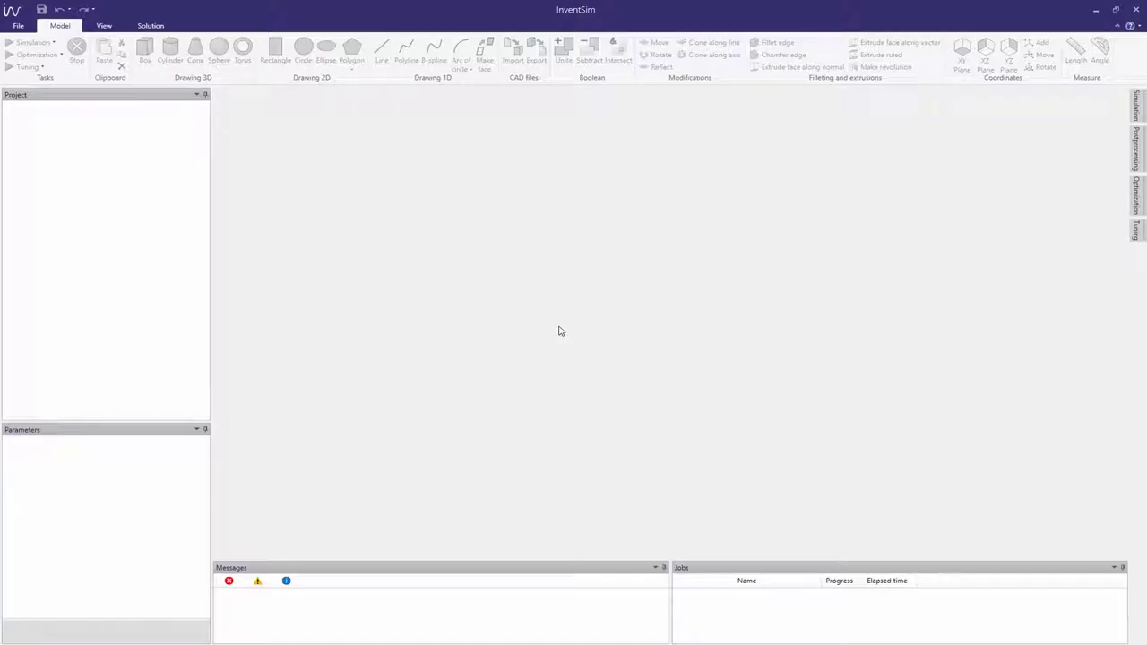
- Create a new empty project, Project1, with an empty 3D scene
left_click(19, 26)
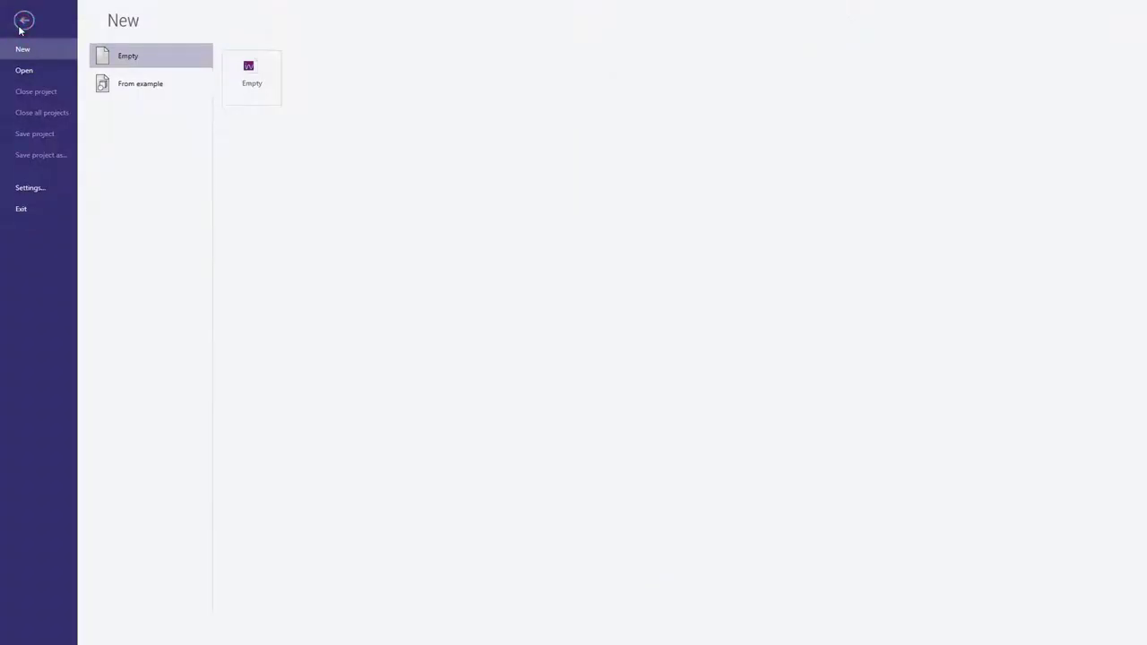
left_click(252, 76)
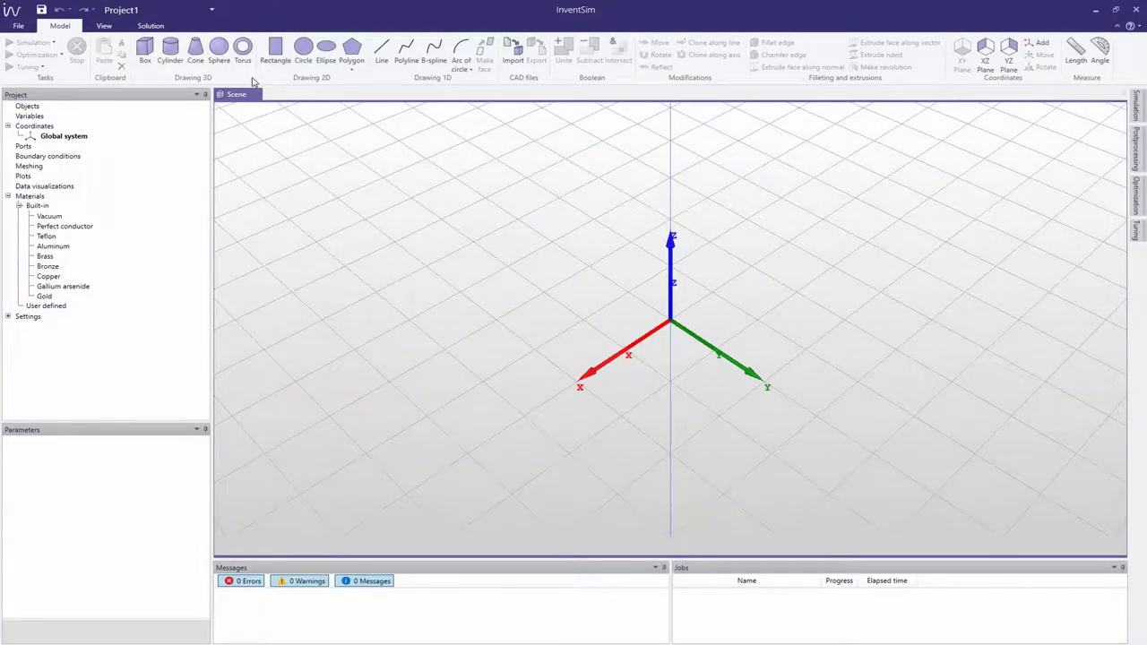
- Start a box with its starting point at the origin (0, 0, 0)
left_click(170, 49)
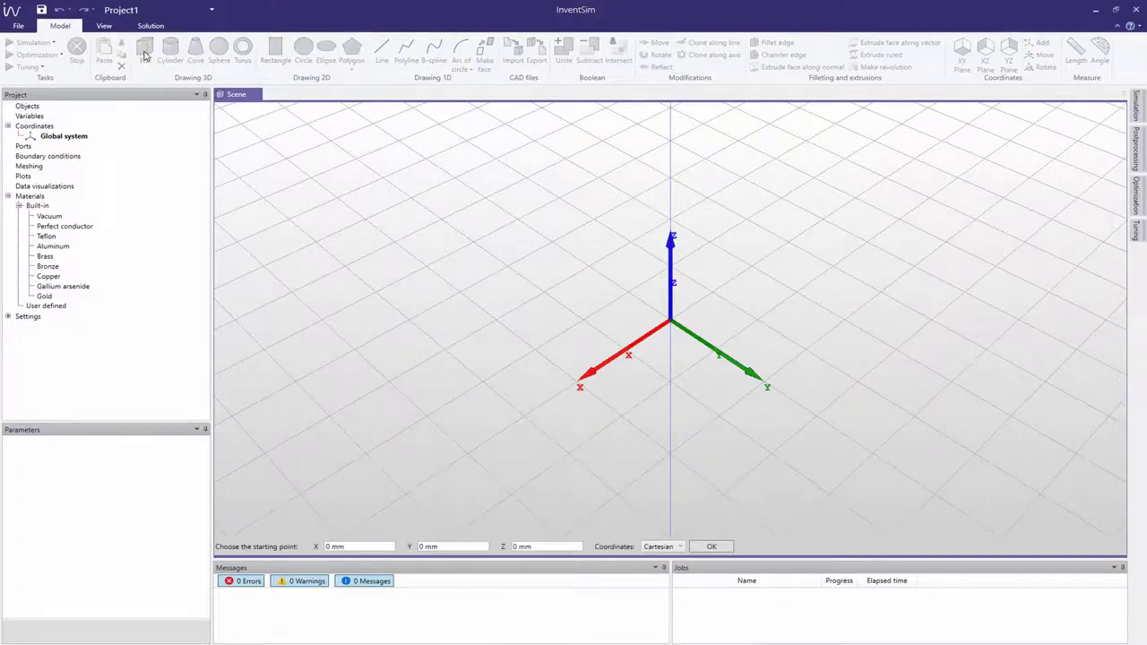
left_click(354, 545)
type("0")
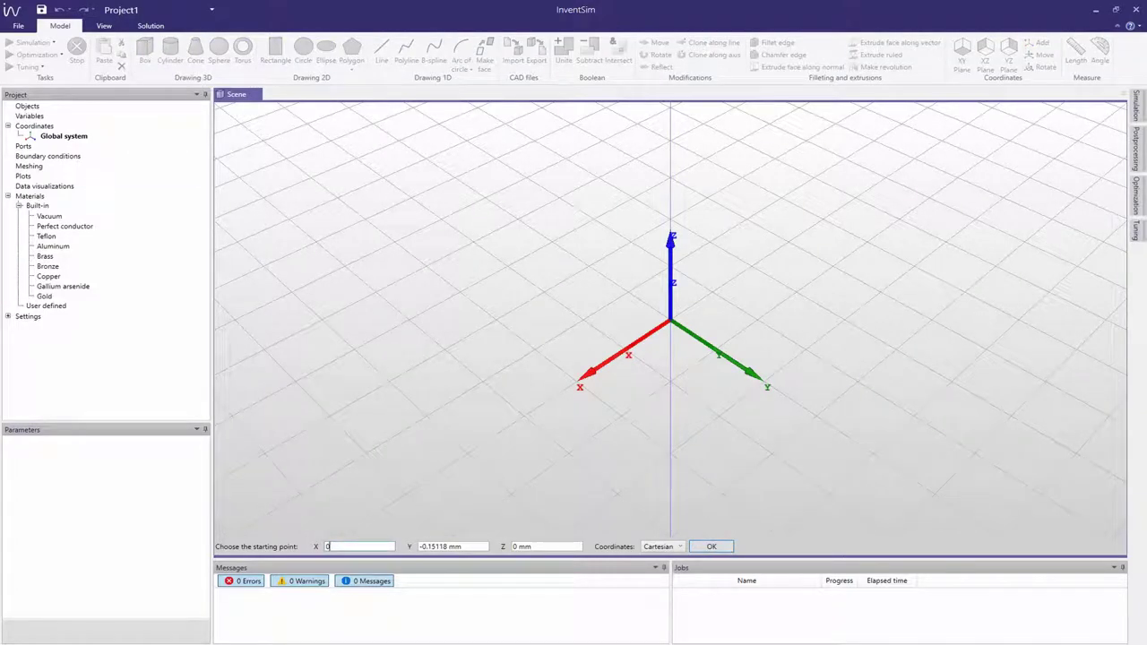
left_click(419, 545)
type("0")
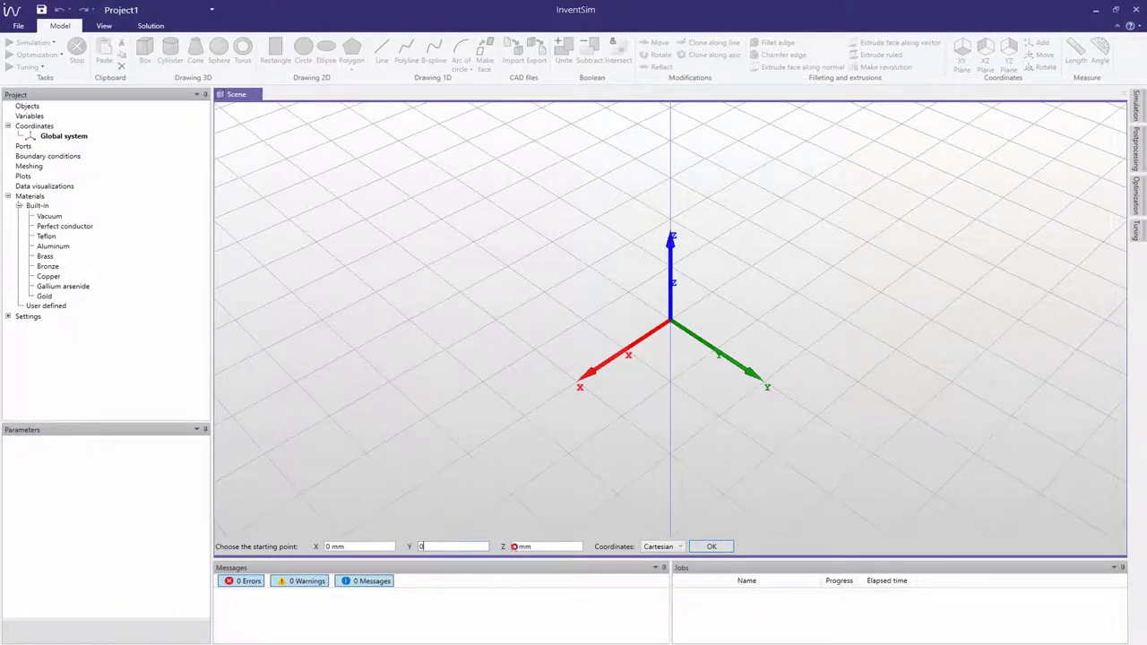
left_click(515, 545)
type("0")
left_click(711, 546)
type("40")
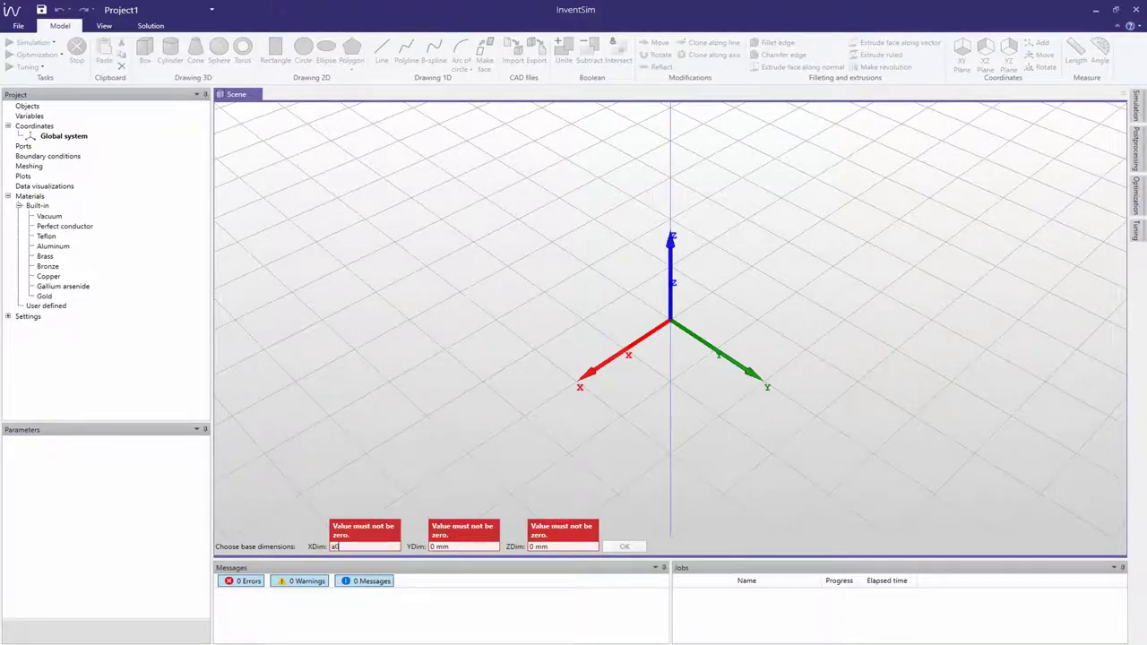
- Size Box1 as a0 × L1 × b0, defining a0 = 20, L1 = 14.88, b0 = 28, and fit the view
key("Return")
type("20")
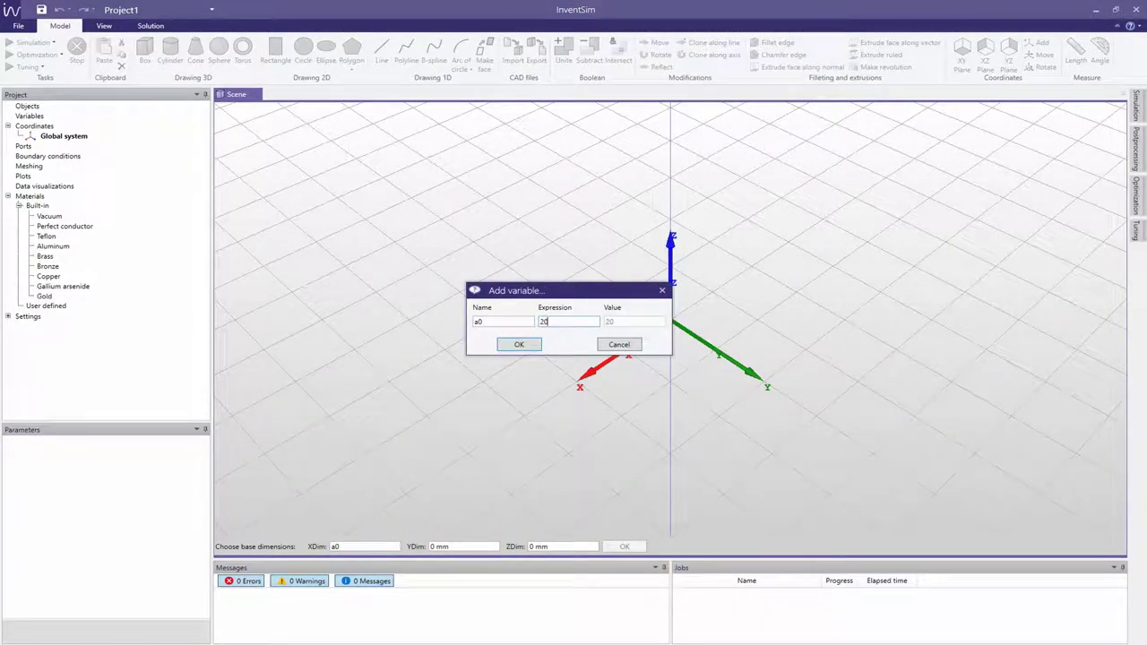
left_click(519, 346)
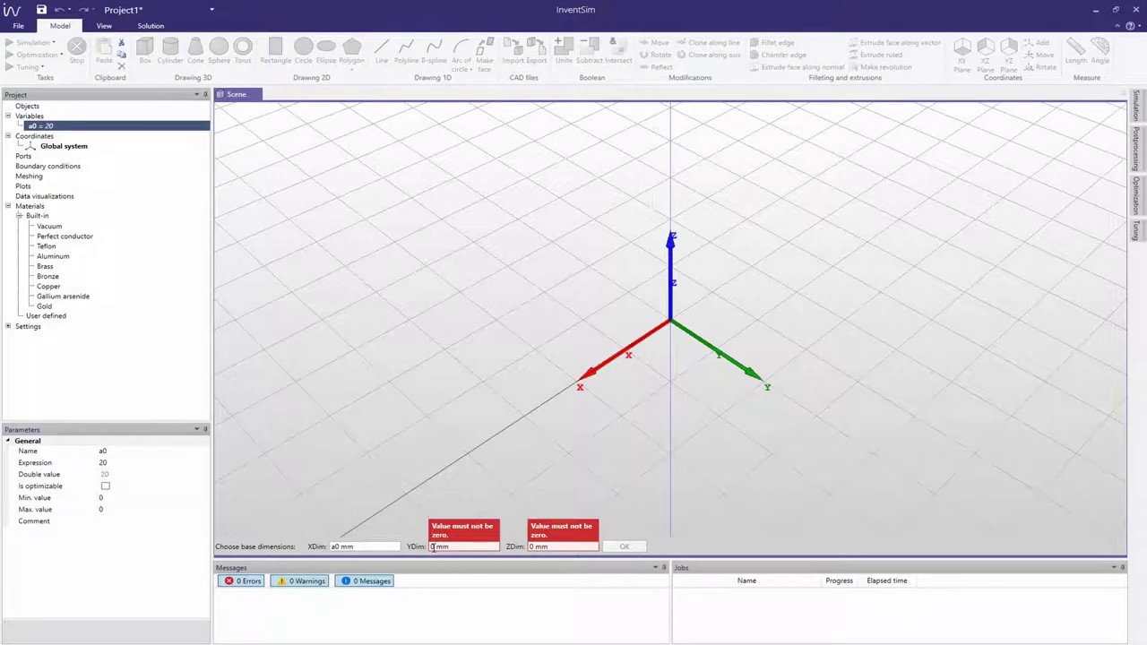
left_click(464, 545)
type("L1")
key("Return")
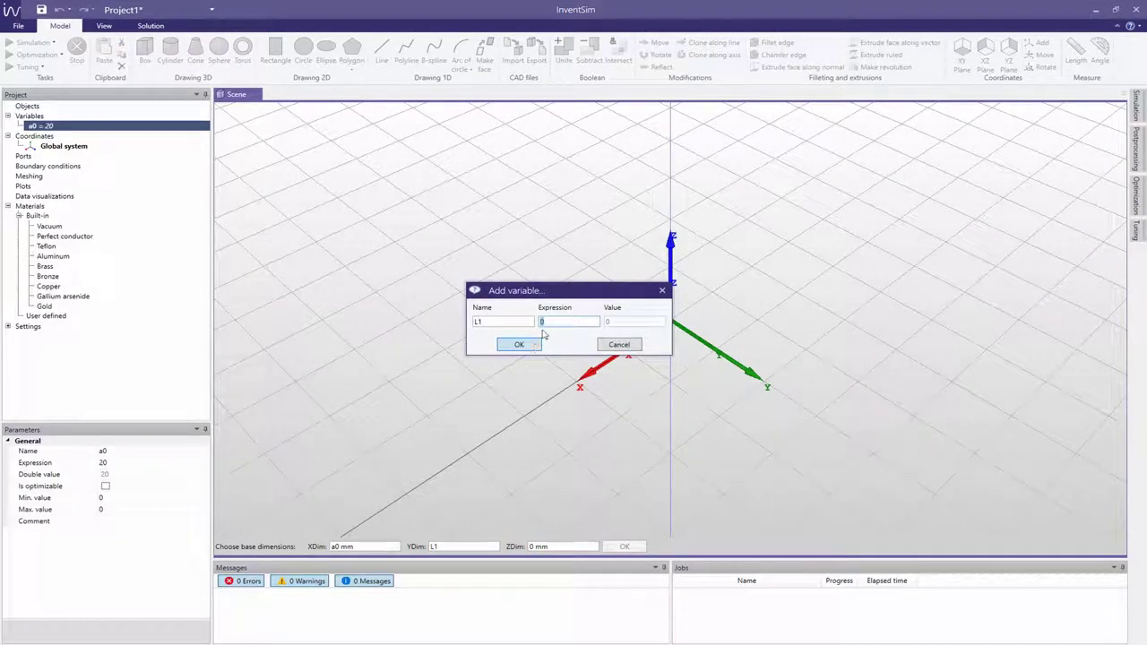
type("4.88")
left_click(528, 346)
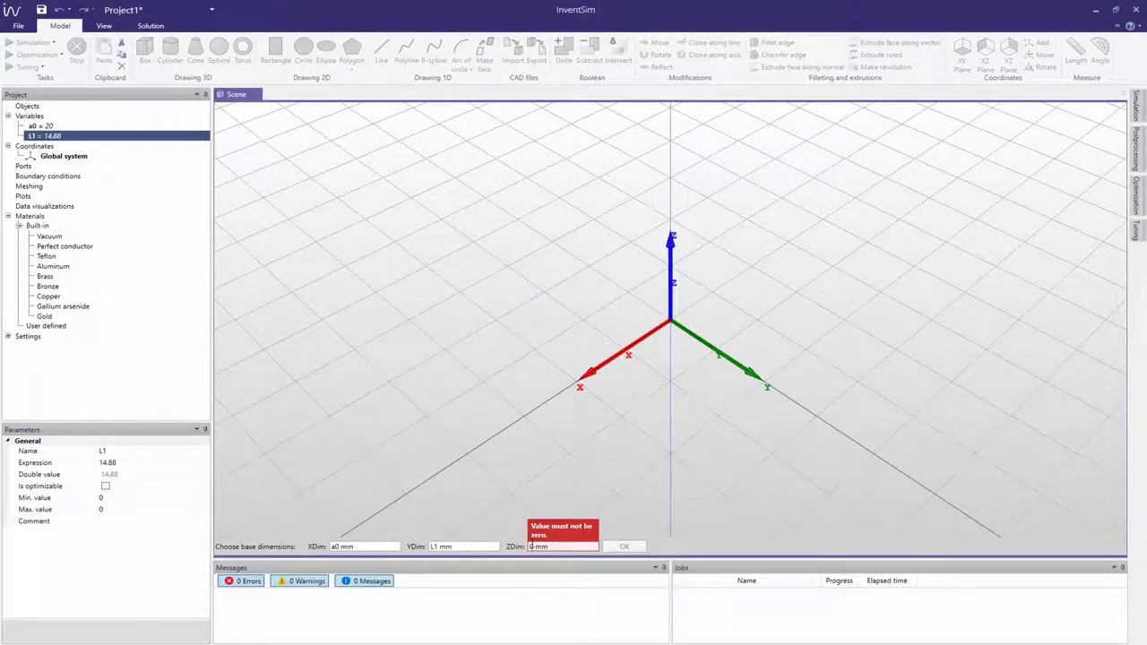
type("b0")
key("Return")
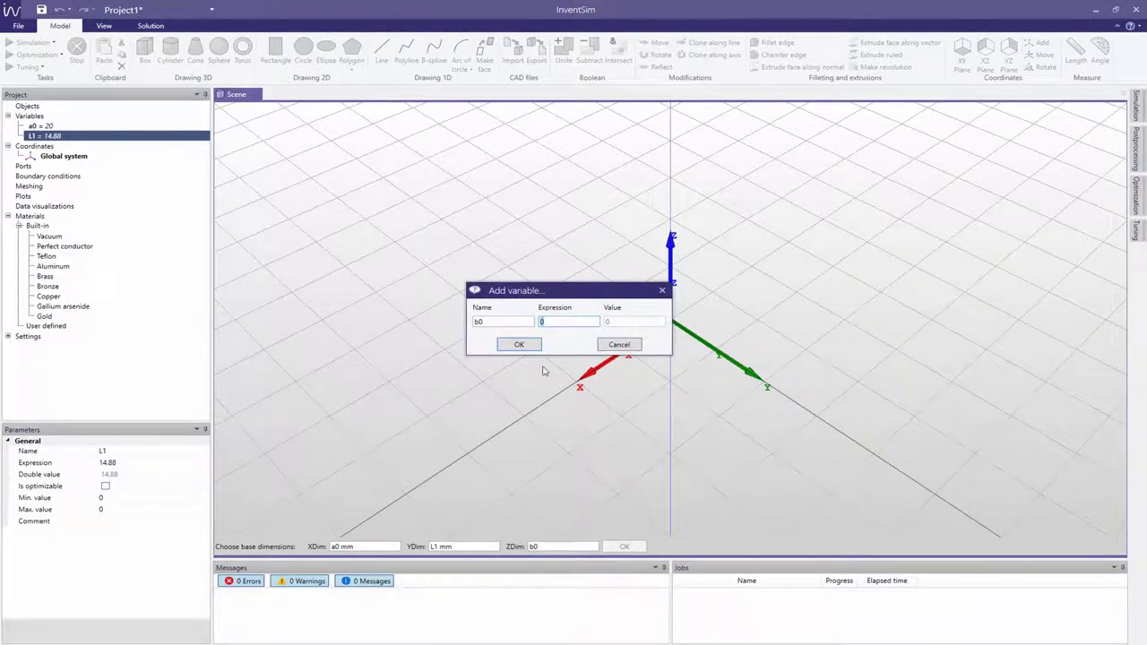
left_click(544, 321)
type("8")
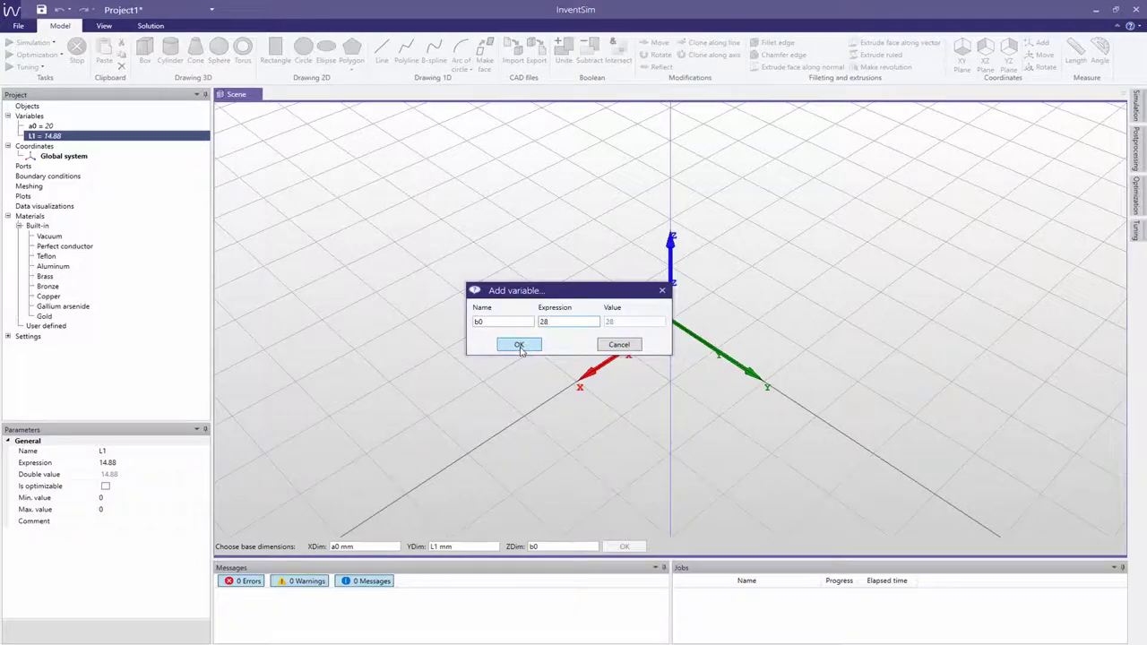
left_click(518, 345)
left_click(105, 27)
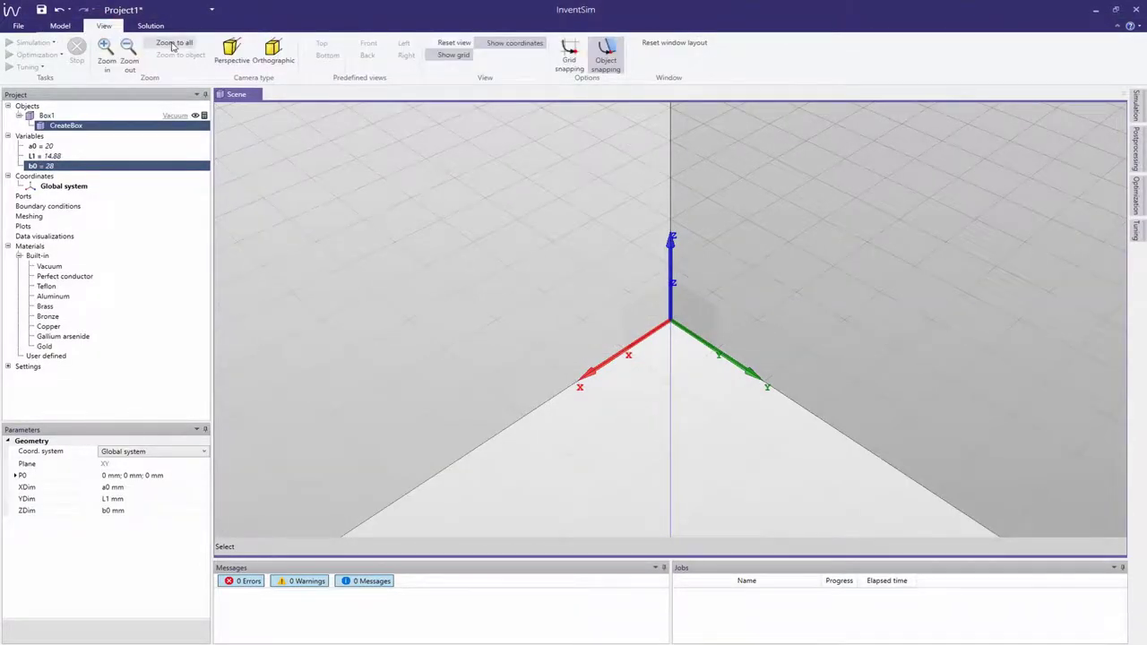
left_click(174, 43)
- Add coordinate system System1 with its origin at (a0/2, L1, 0)
left_click(60, 25)
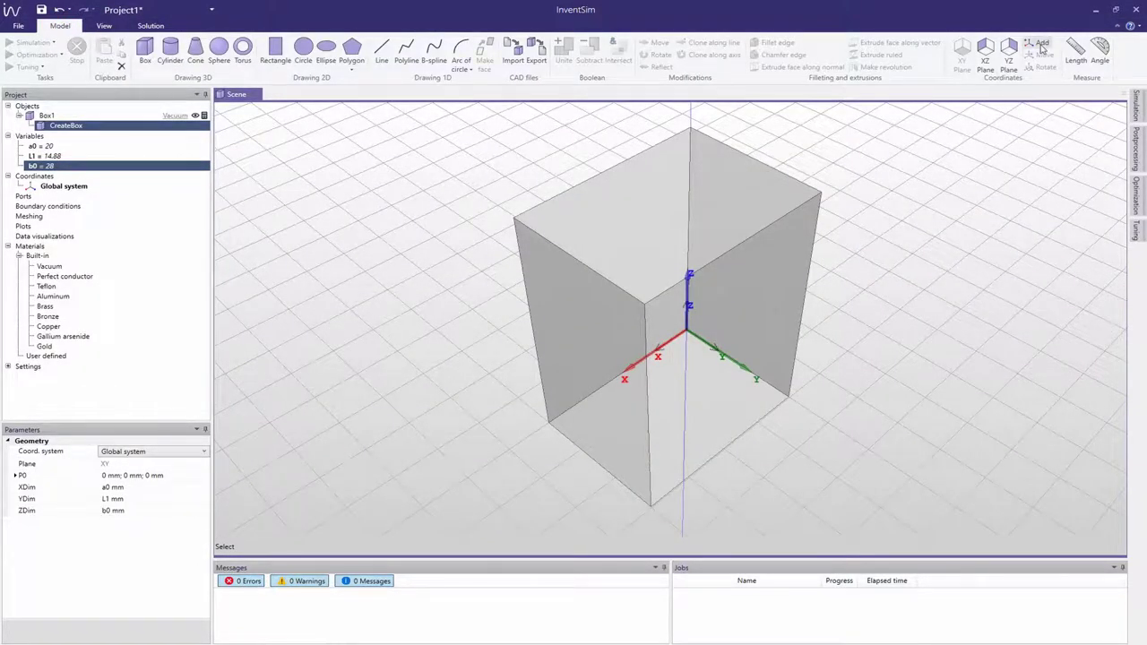
left_click(1036, 43)
type("a0/2")
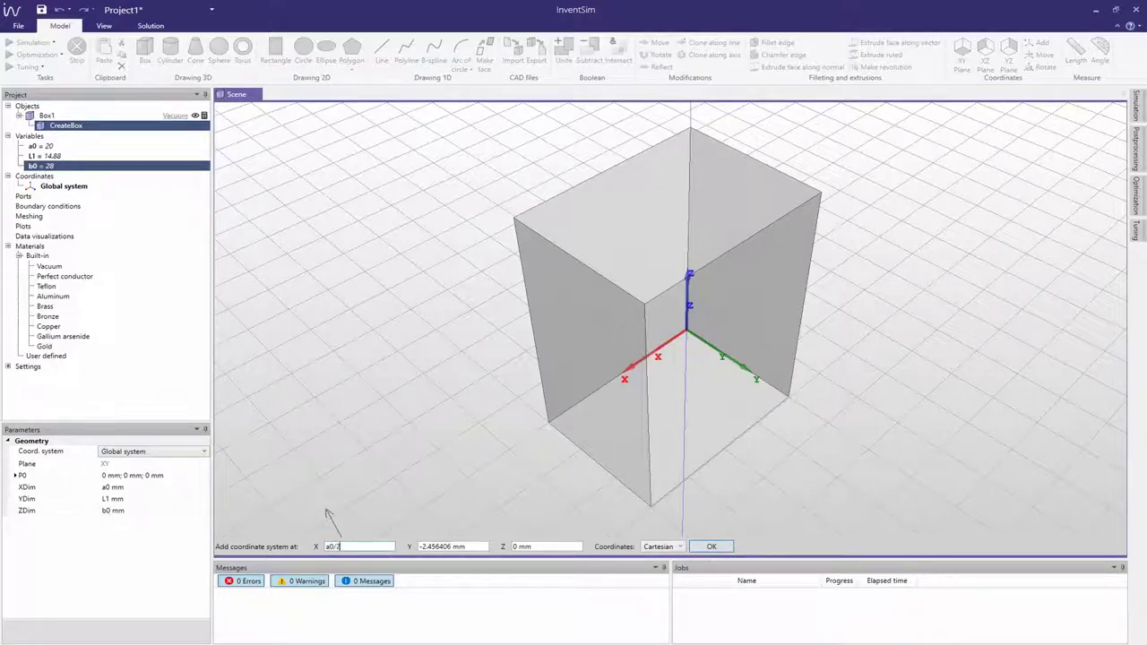
key("Tab")
type("L")
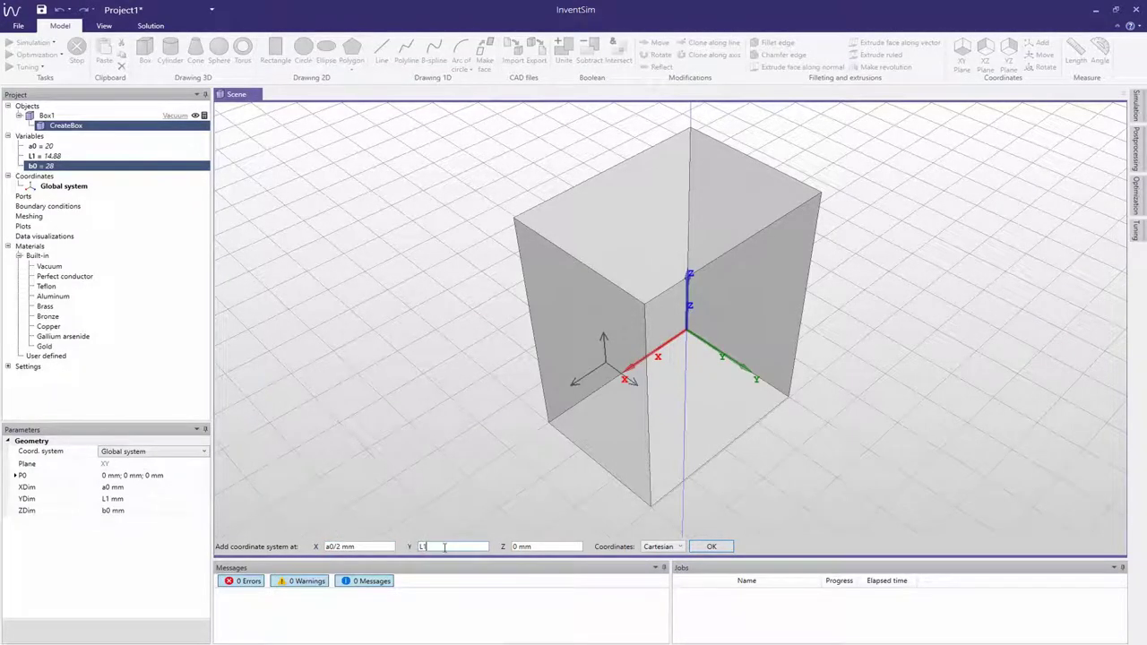
left_click(520, 546)
left_click(711, 546)
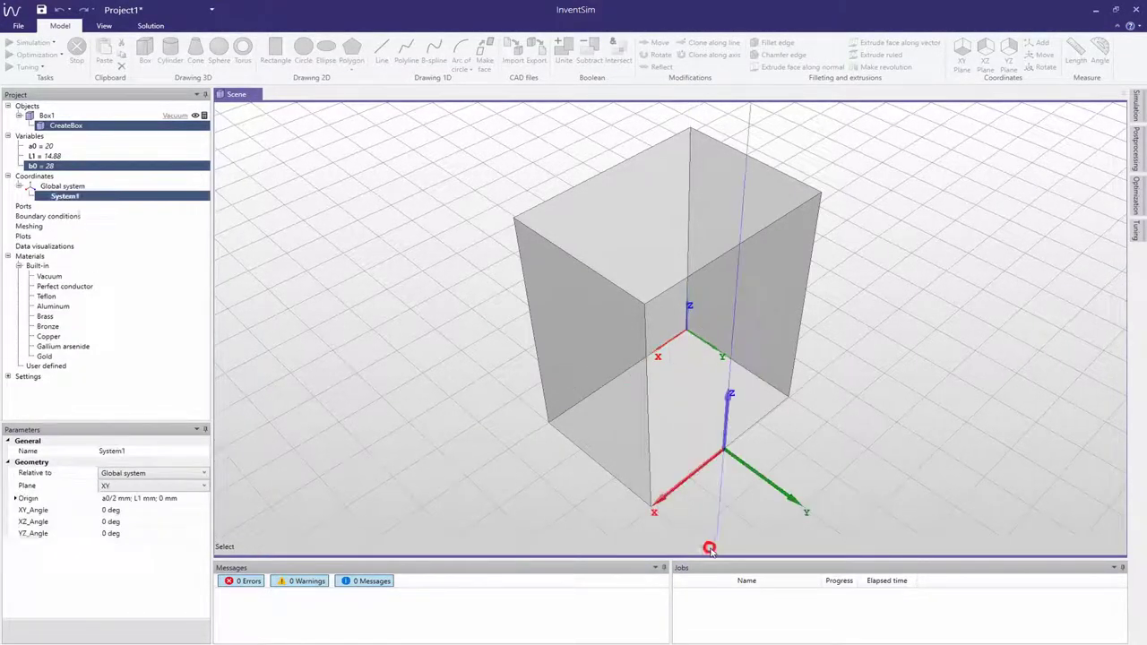
right_click(41, 140)
- Add a new variable a2 with value 13.04
left_click(64, 146)
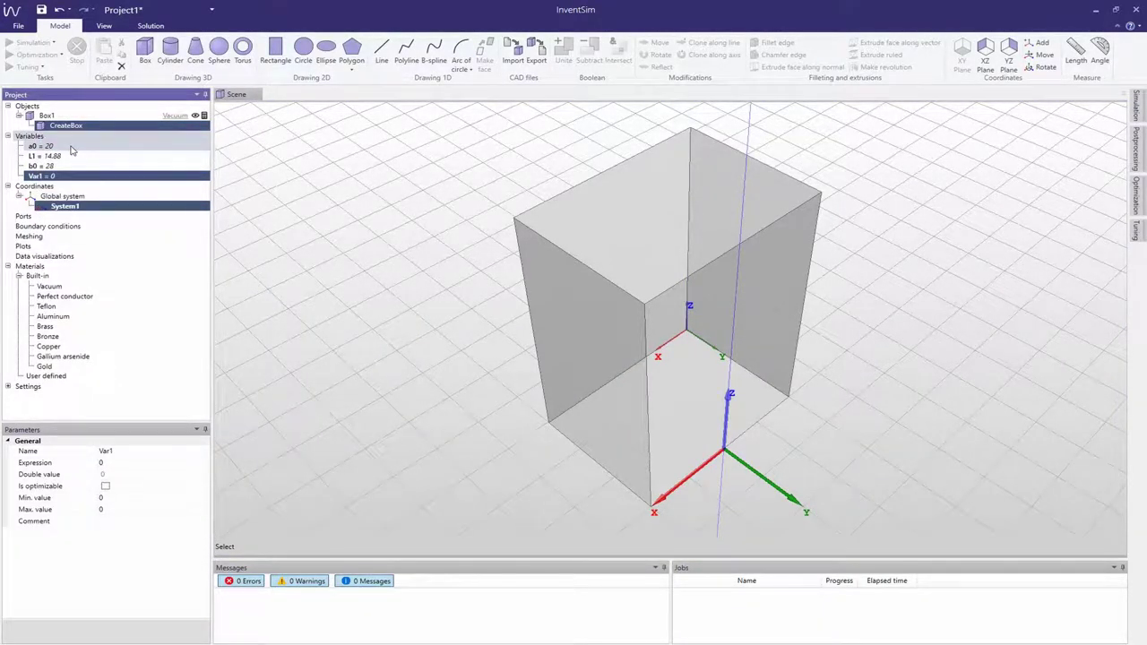
left_click(101, 450)
type("a2")
key("Tab")
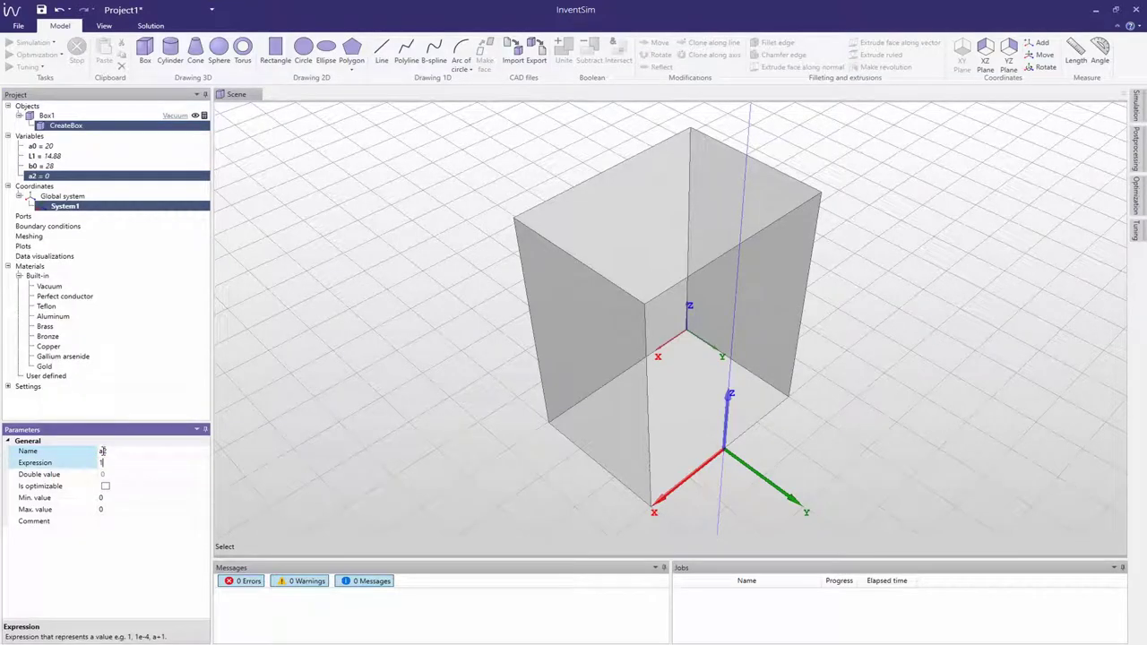
type("13.04")
key("Return")
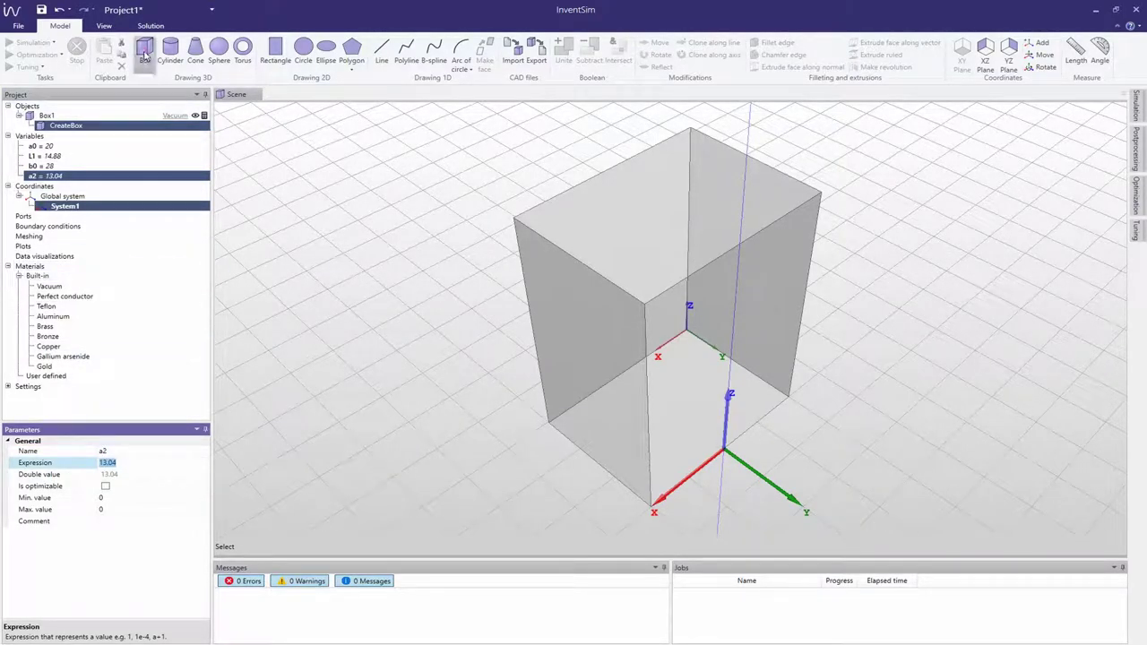
- Start a second box with its starting point at (a2/2, 0, 0)
left_click(144, 50)
left_click(328, 547)
type("2/2")
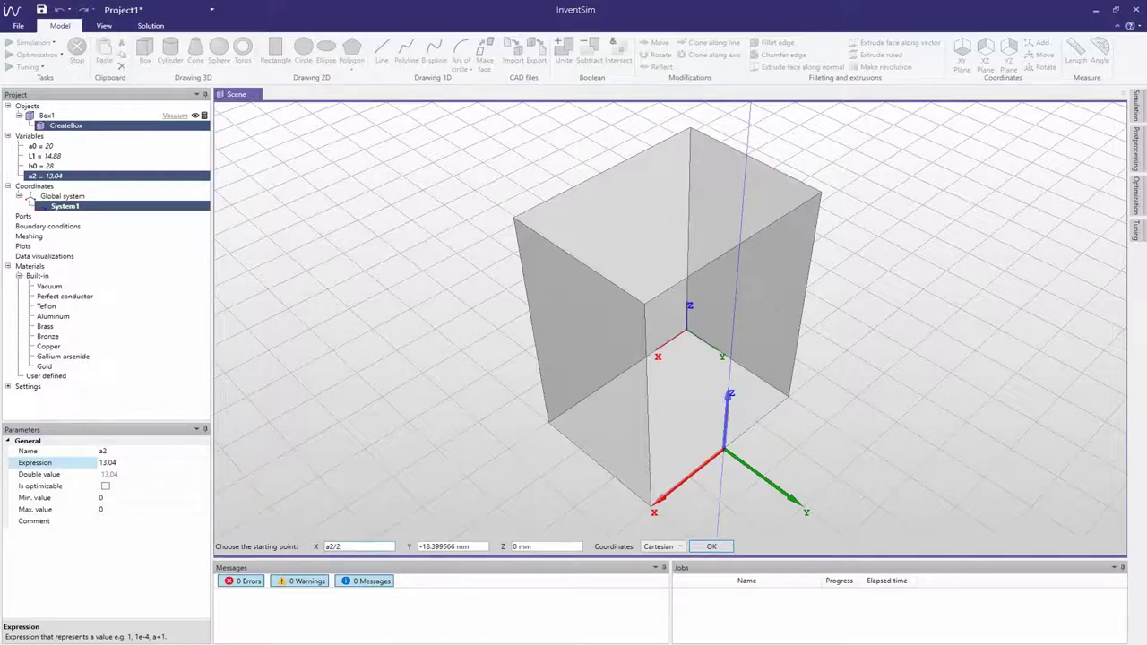
left_click(421, 549)
type("0")
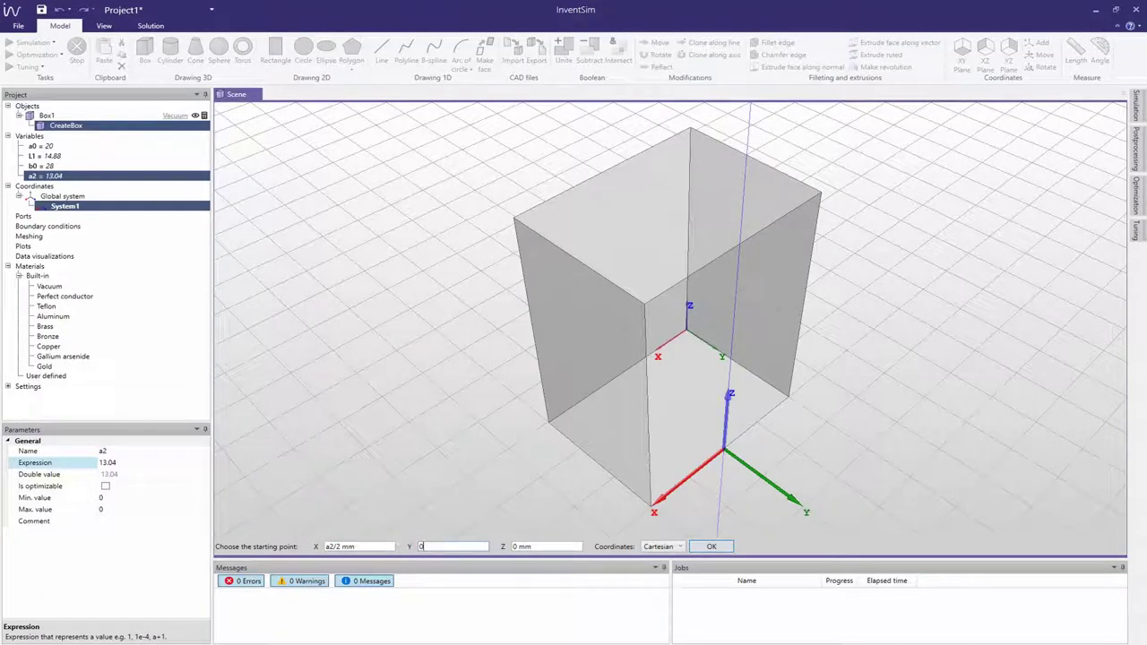
left_click(515, 546)
key("Return")
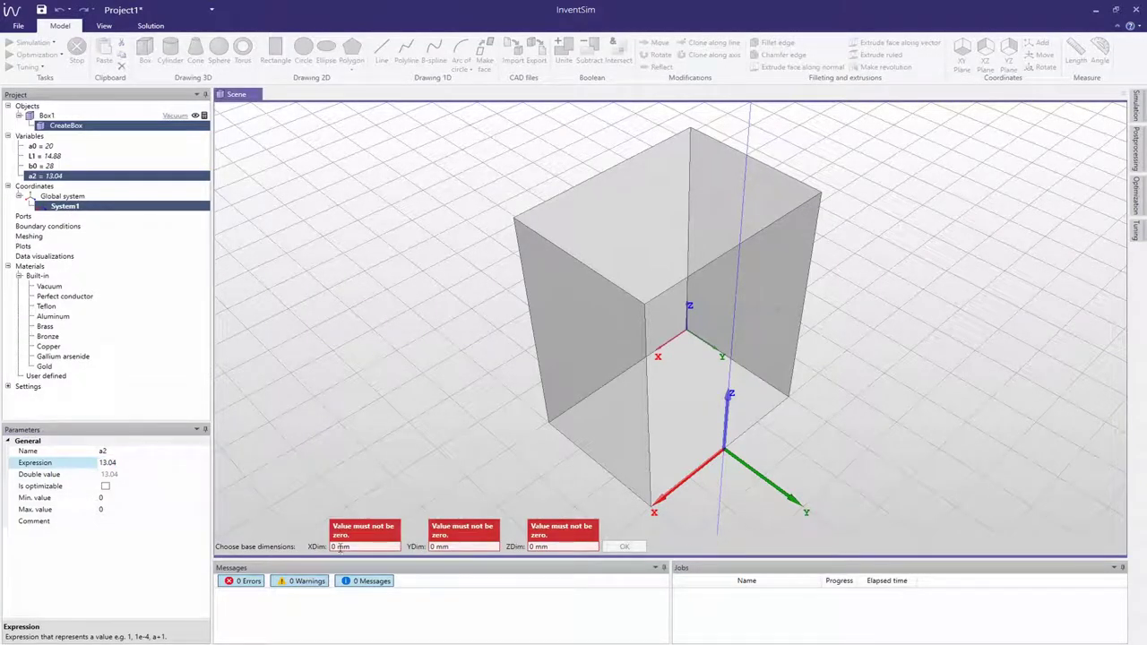
type("-a2")
- Size Box2 as -a2 × t × b0, defining the new variable t = 2
key("Return")
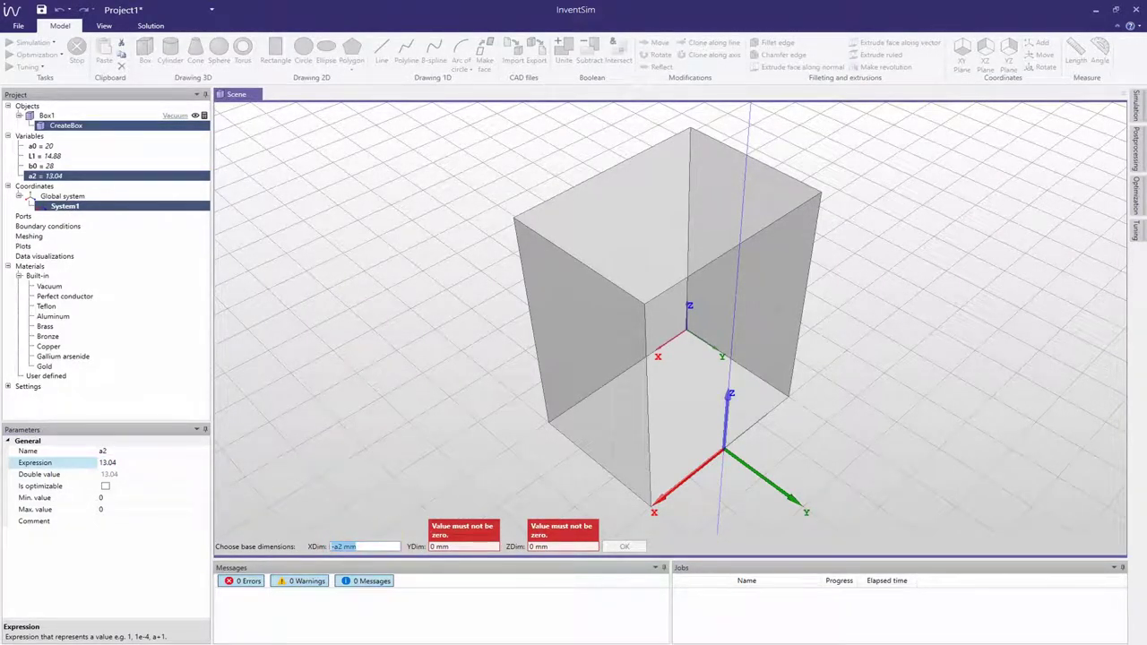
left_click(436, 546)
type("t")
key("Return")
type("2")
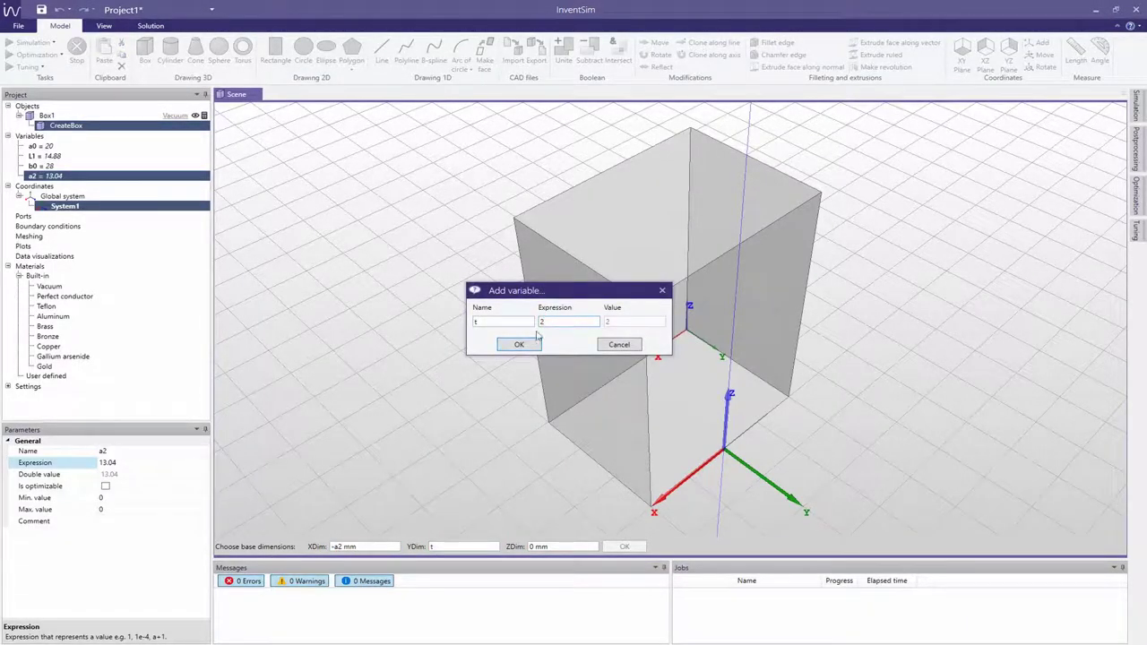
left_click(519, 346)
type("b")
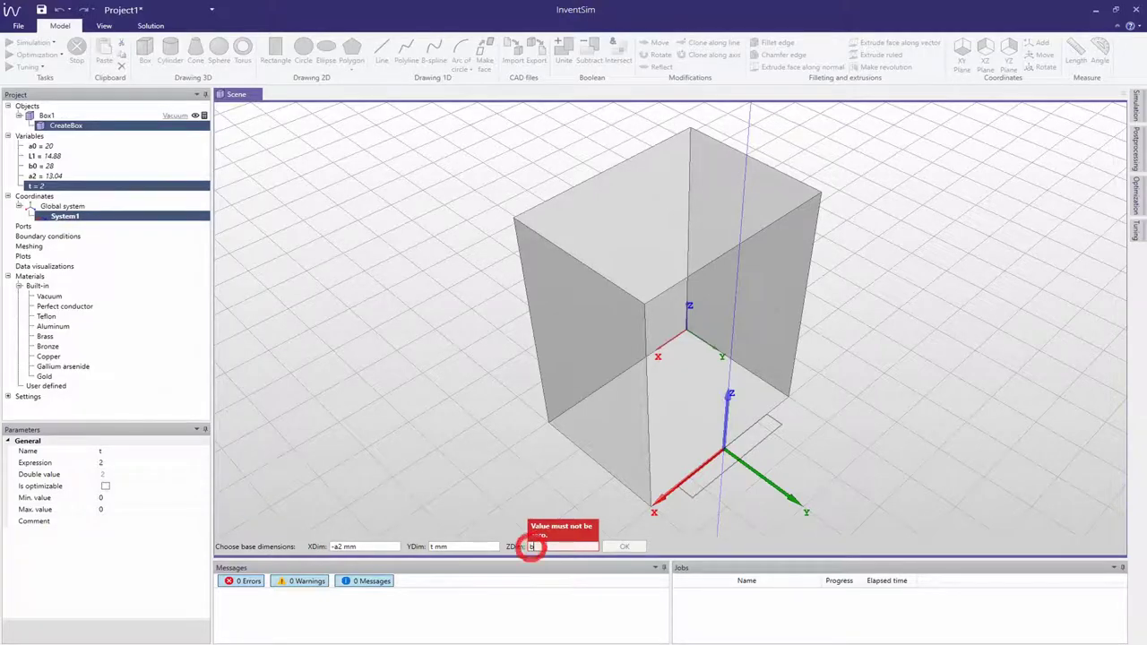
left_click(532, 545)
type("b0")
key("Return")
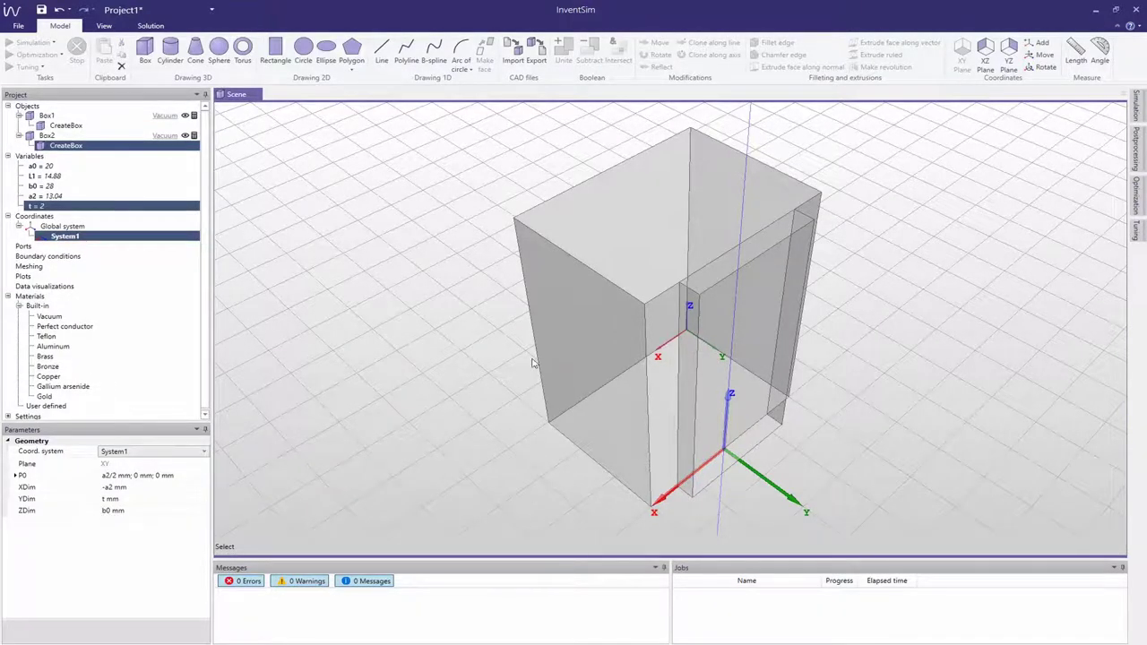
- Add coordinate system System2 offset by t along Y (0, t, 0)
left_click(1041, 47)
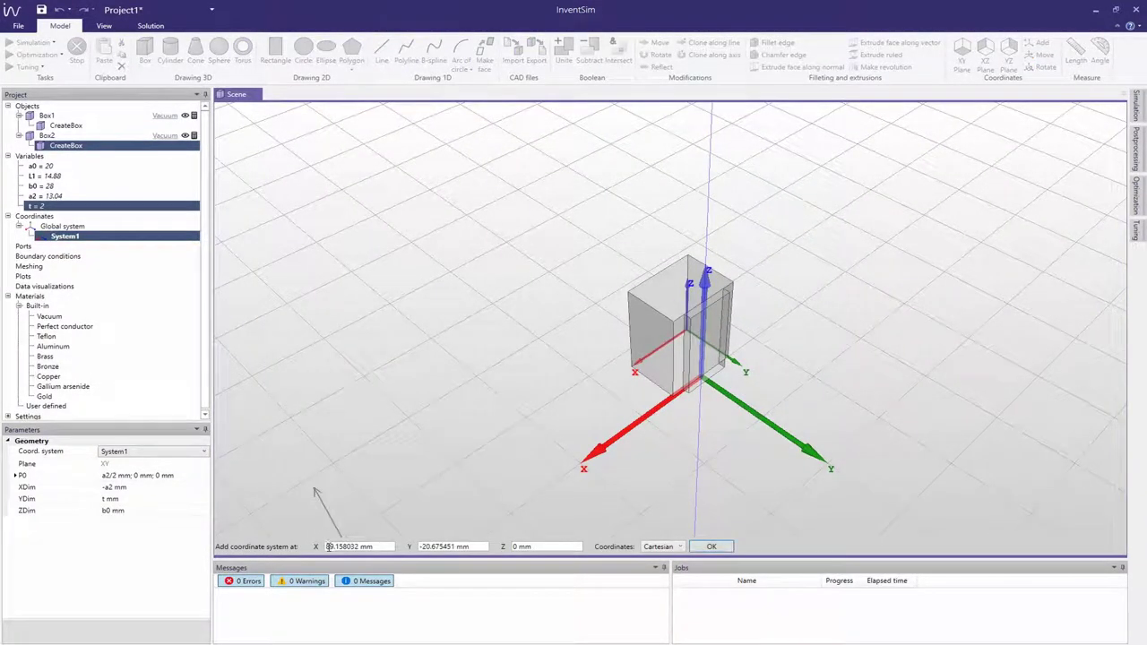
type("0")
left_click(422, 546)
type("t")
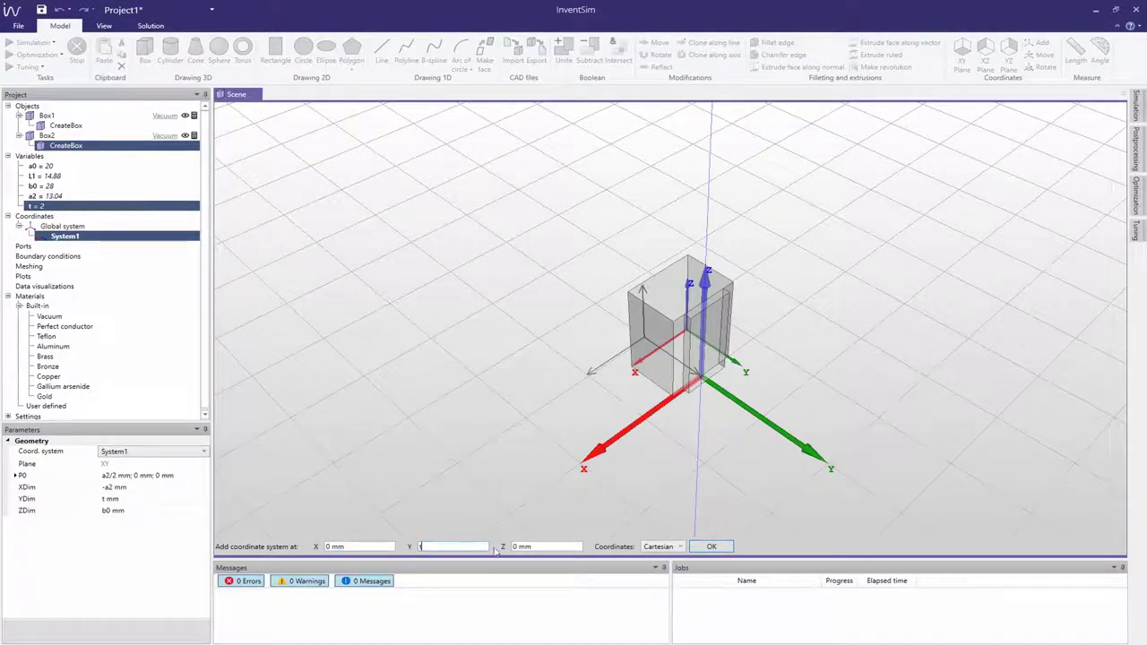
left_click(514, 546)
left_click(711, 546)
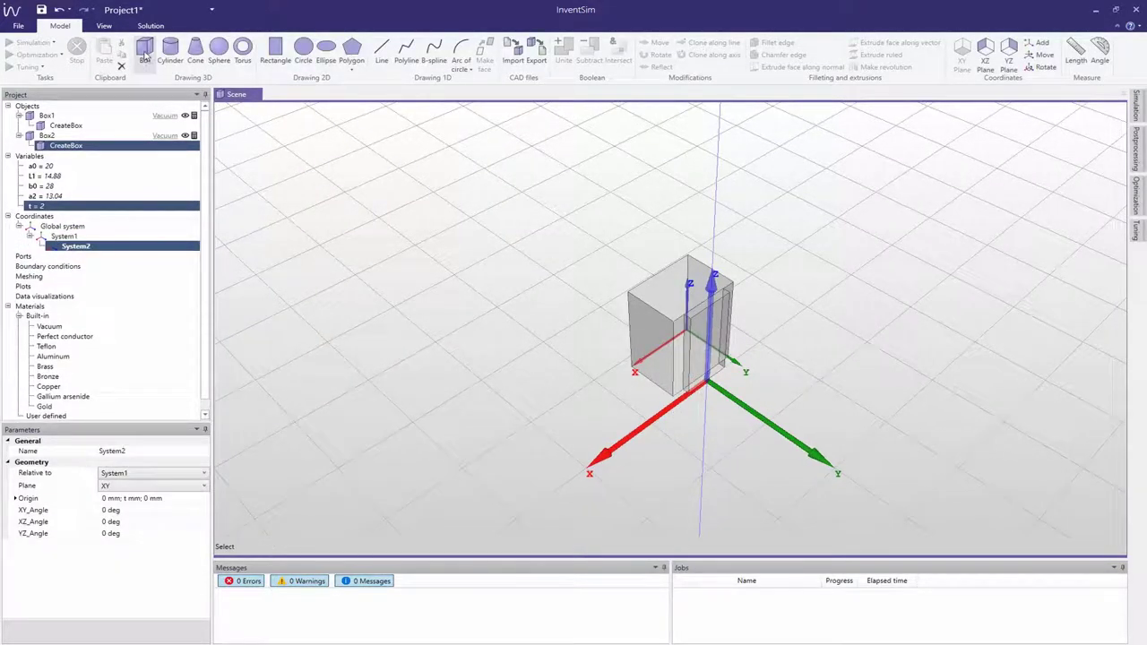
- Start Box3 with its starting point at (a0/2, 0, 0)
left_click(341, 547)
type("a0/2")
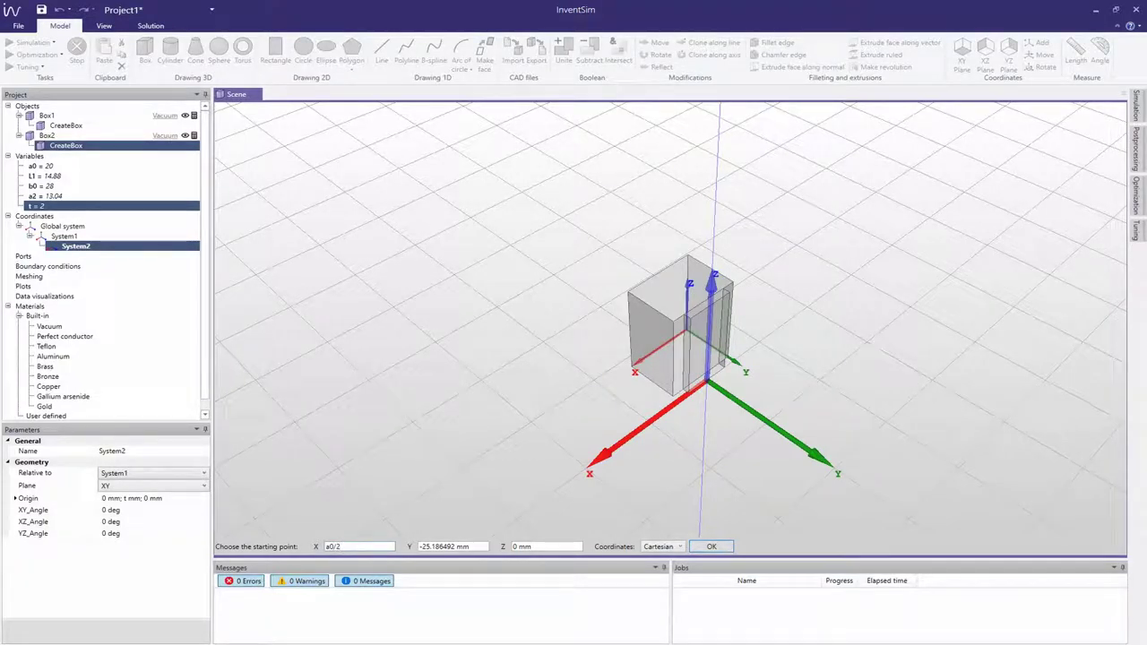
left_click(417, 547)
type("0")
left_click(515, 546)
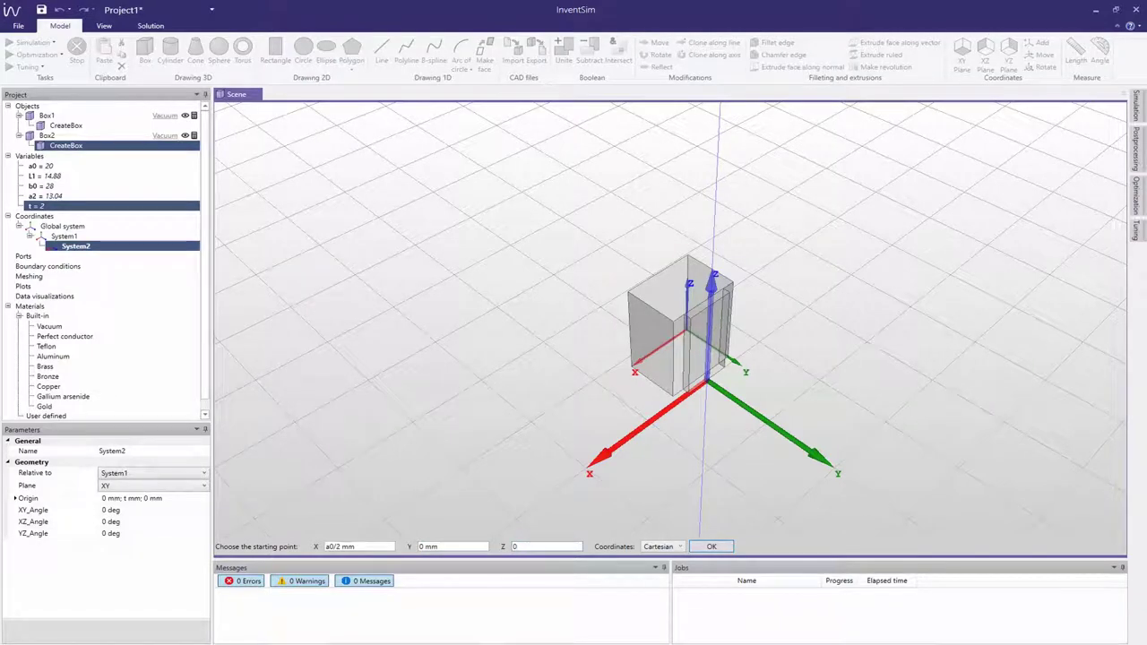
left_click(711, 546)
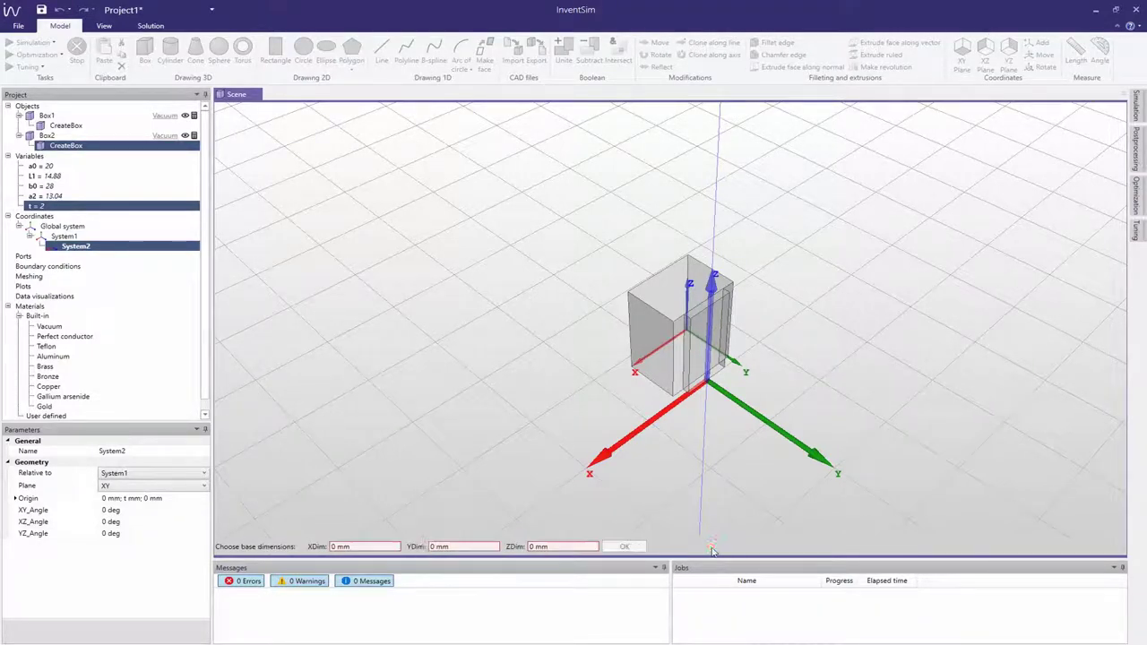
- Size Box3 as -a0 × L2 × b0, defining the new variable L2 = 16.84
left_click(347, 548)
type("-a")
key("Return")
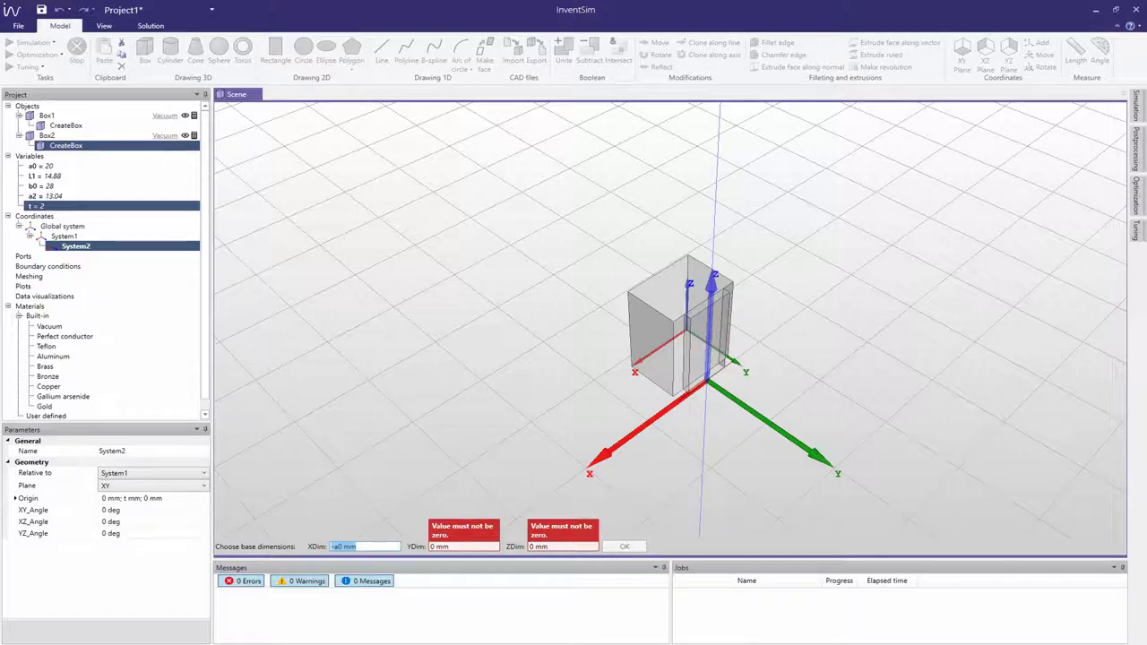
left_click(434, 548)
type("L2")
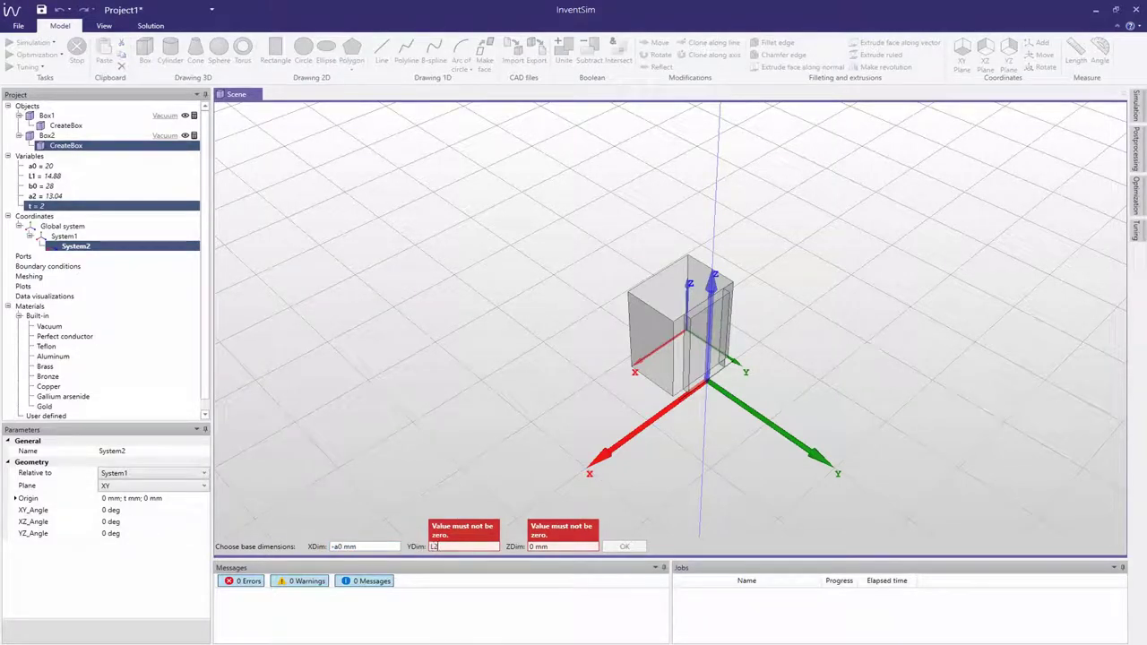
key("Return")
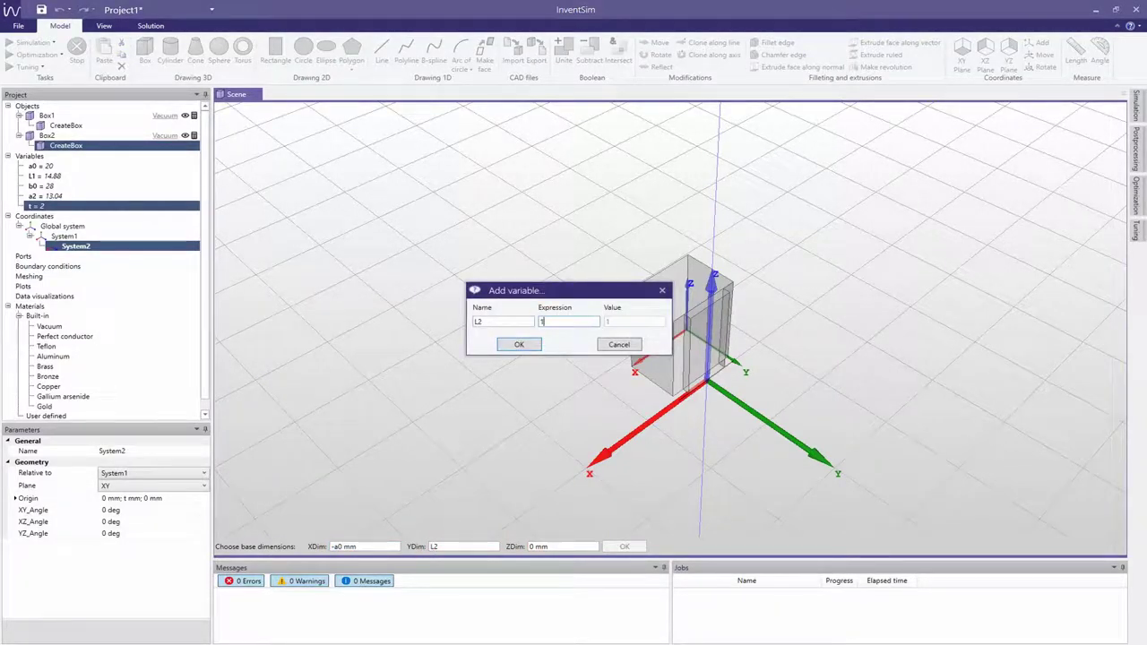
type("16.84")
left_click(519, 345)
type("b0")
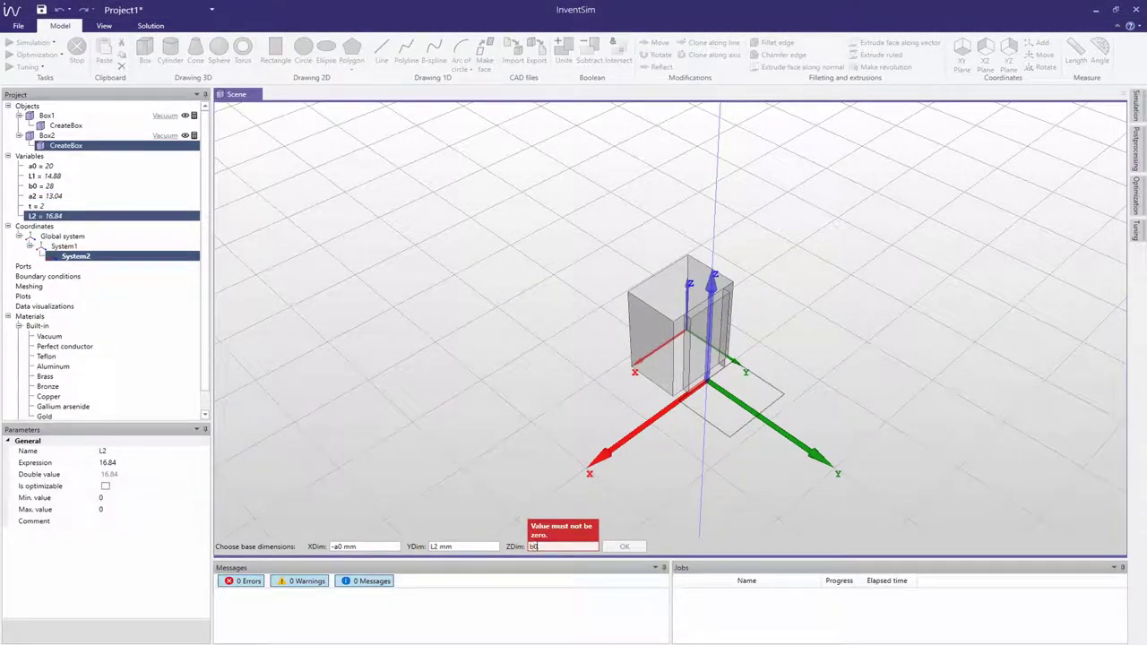
key("Return")
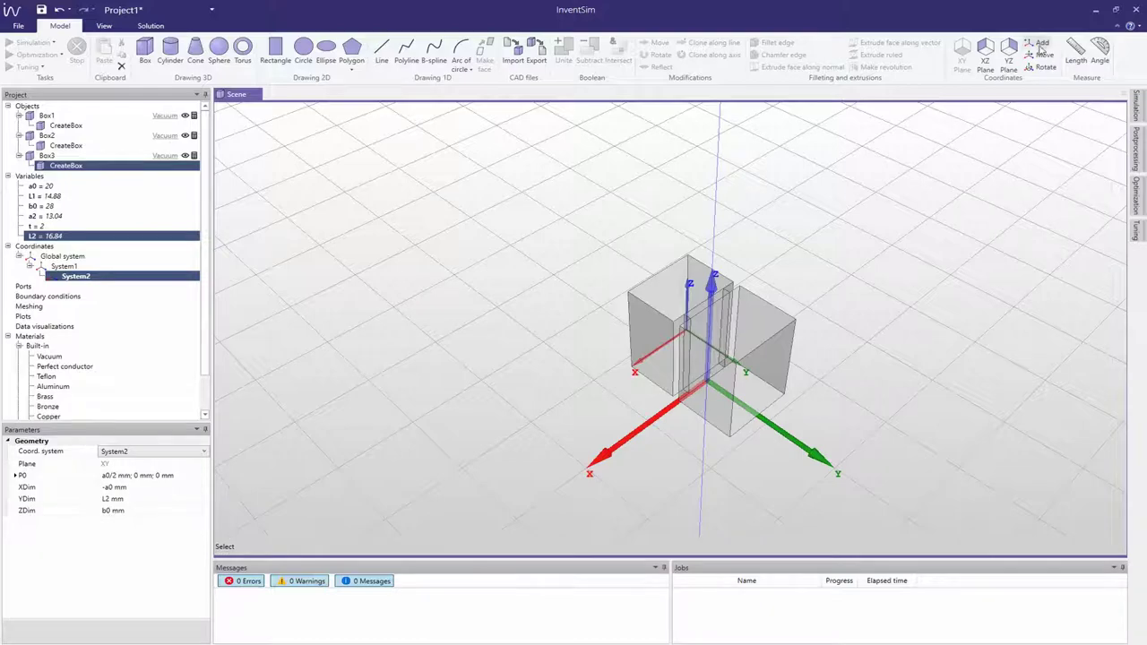
left_click(1036, 43)
- Add coordinate system System3 offset by L2 along Y (0, L2, 0)
left_click(327, 546)
type("0")
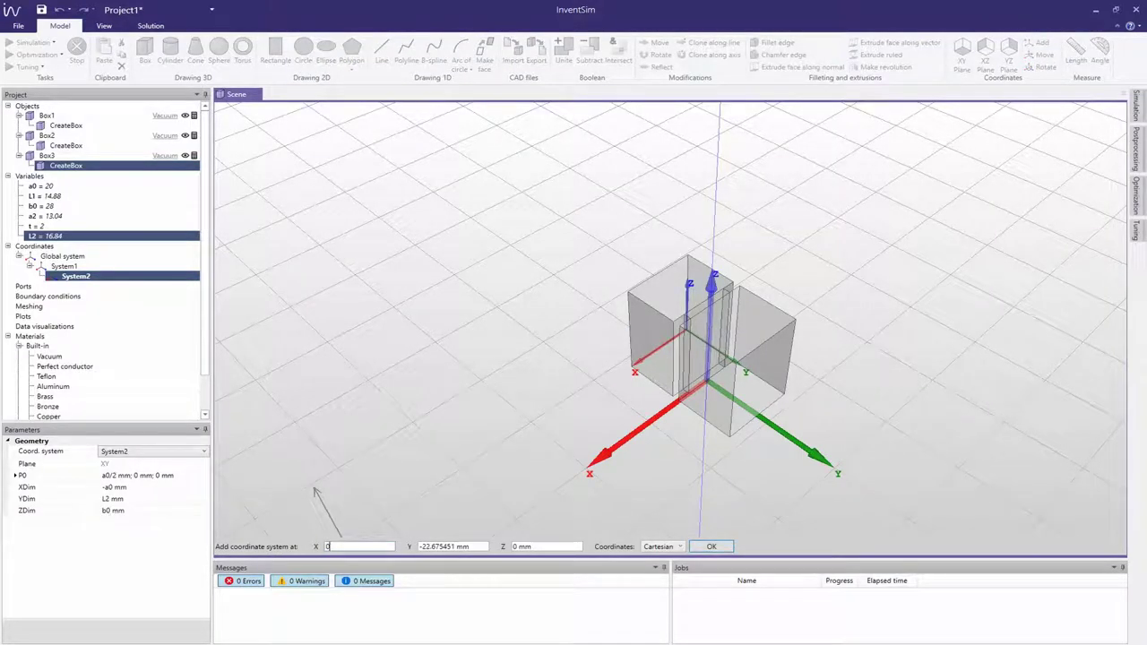
left_click(420, 546)
type("L2")
left_click(516, 547)
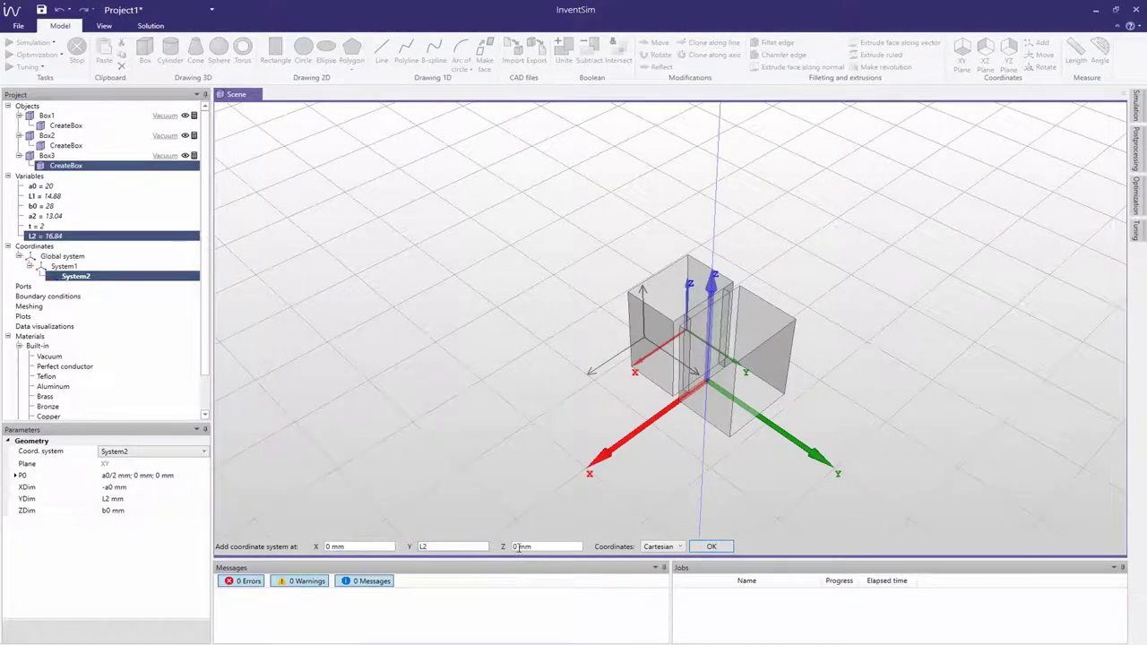
left_click(709, 546)
- Start Box4 with its starting point at (a2/2, 0, 0)
left_click(144, 49)
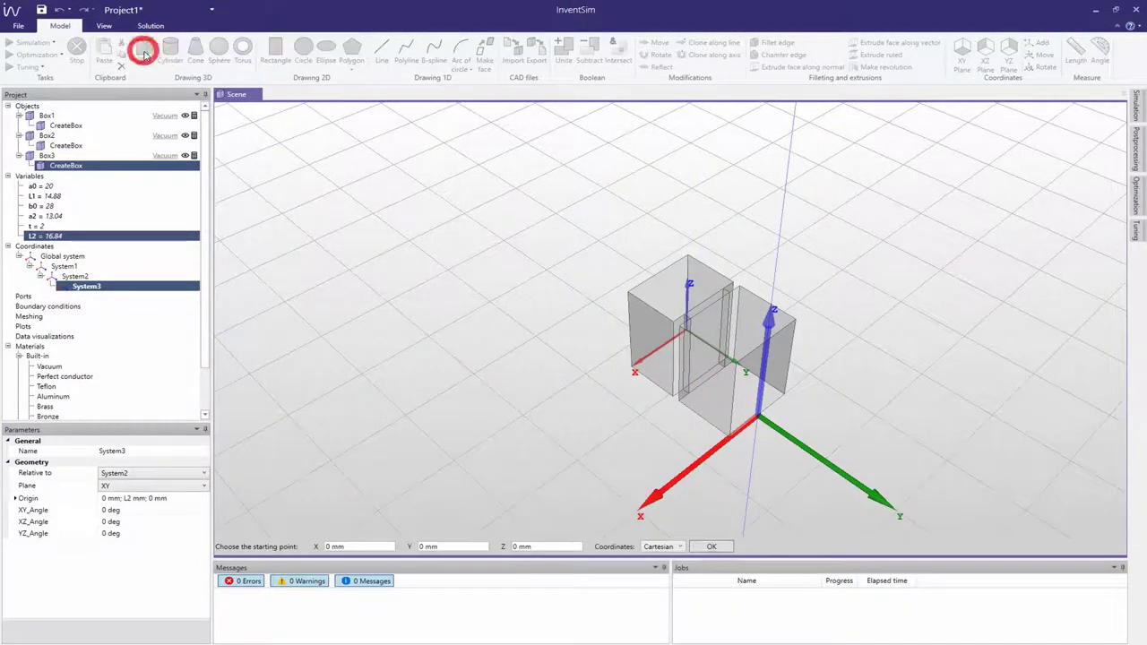
left_click(332, 546)
type("a2/2")
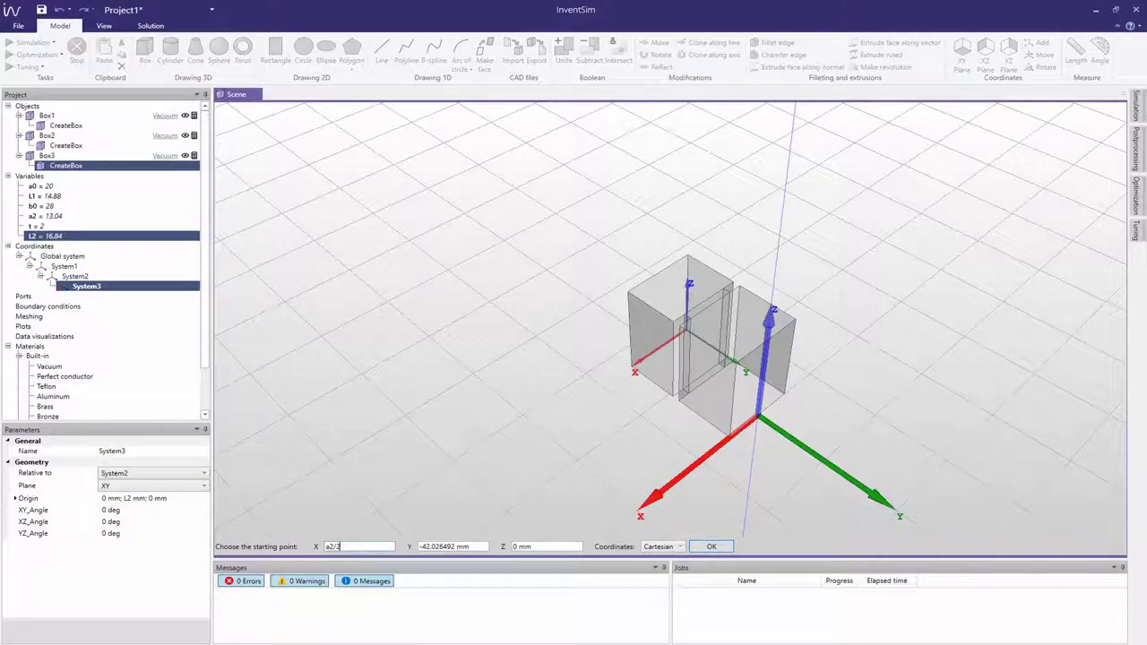
key("Tab")
type("0")
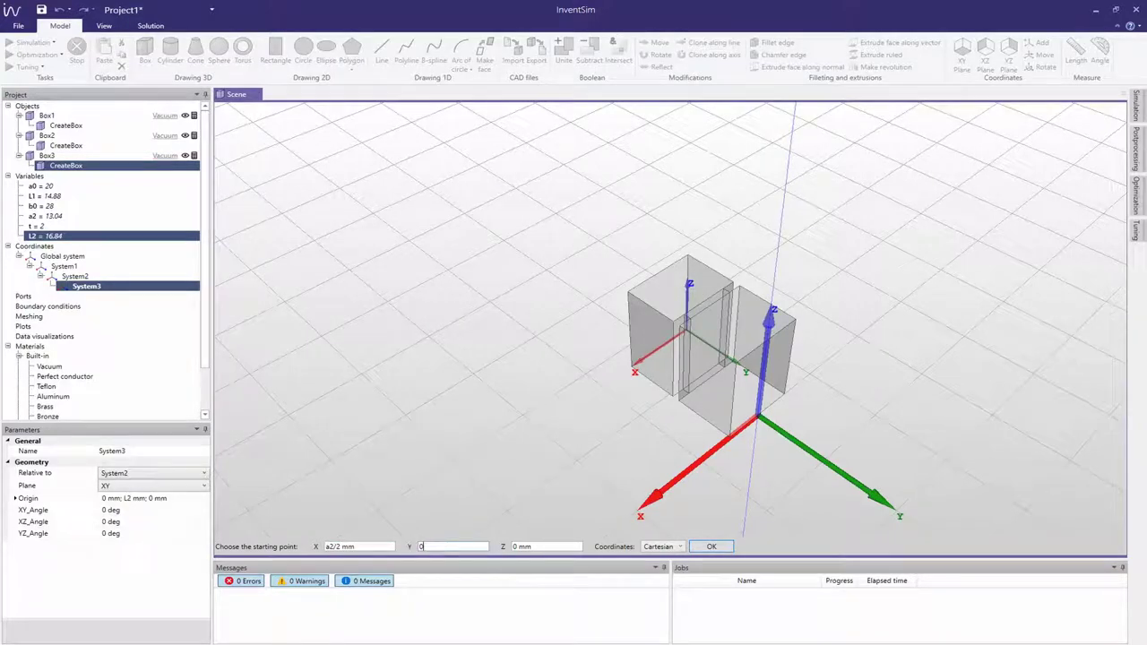
key("Tab")
type("0")
left_click(712, 548)
- Size Box4 as -a2 × t × b0
type("-")
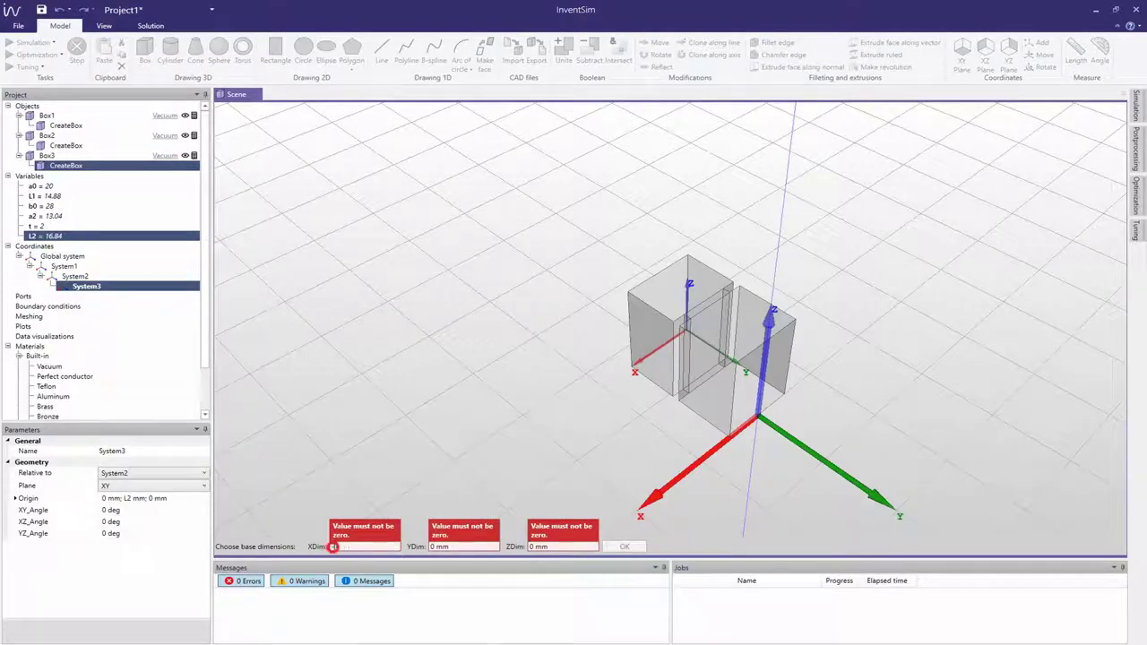
type("a2 mm")
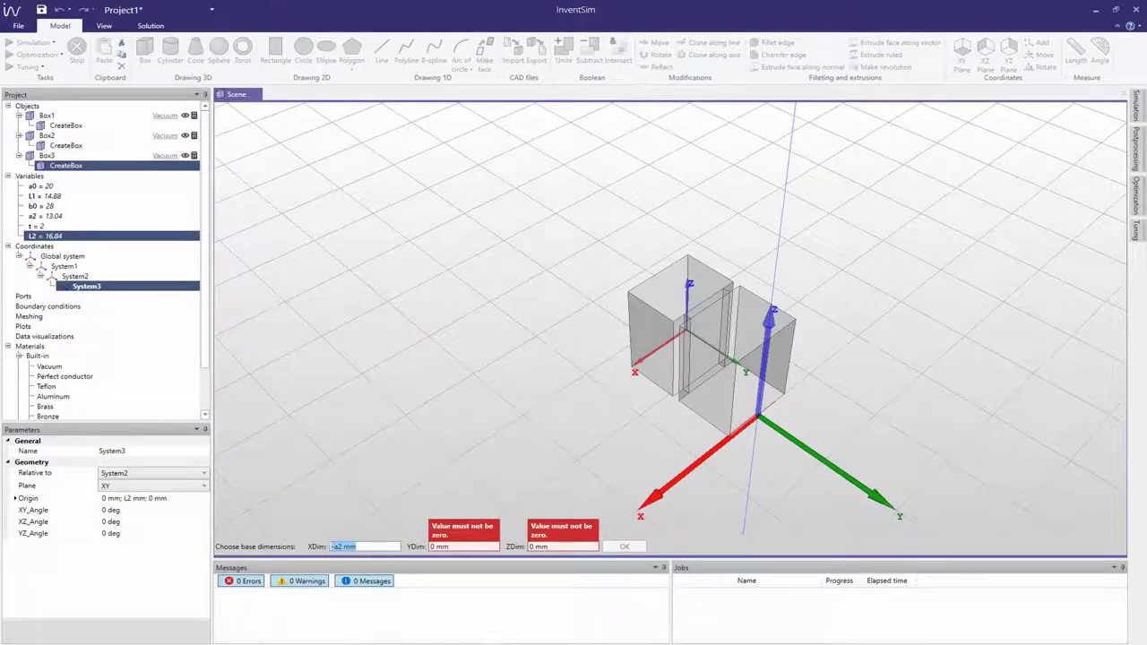
left_click(434, 548)
type("1")
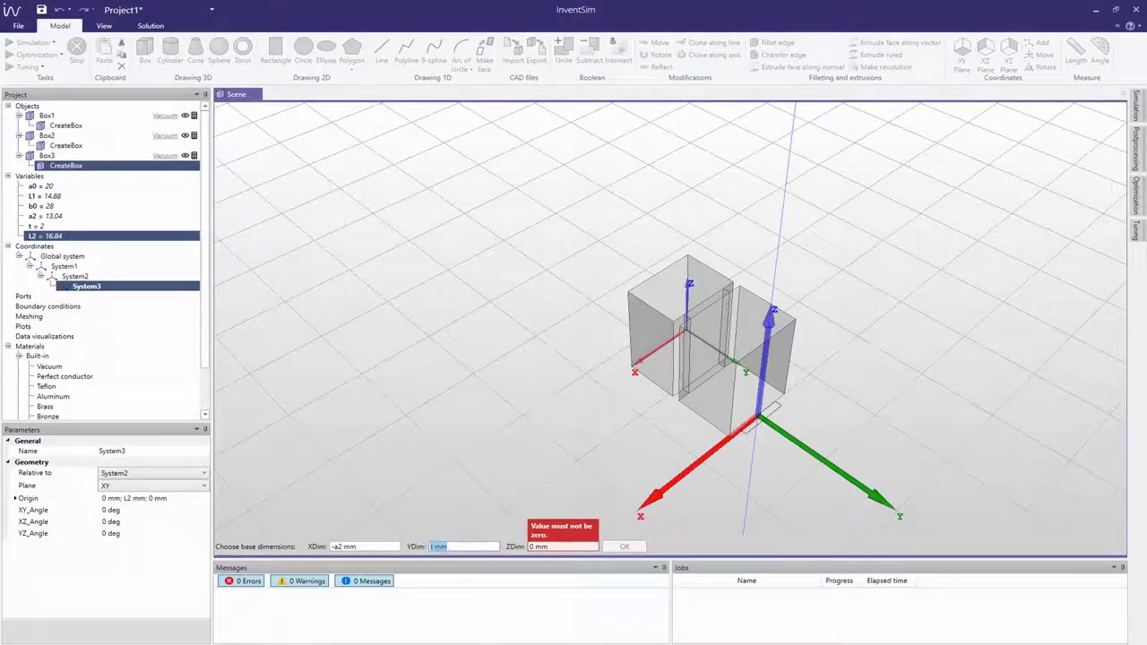
left_click(534, 547)
type("b0")
key("Return")
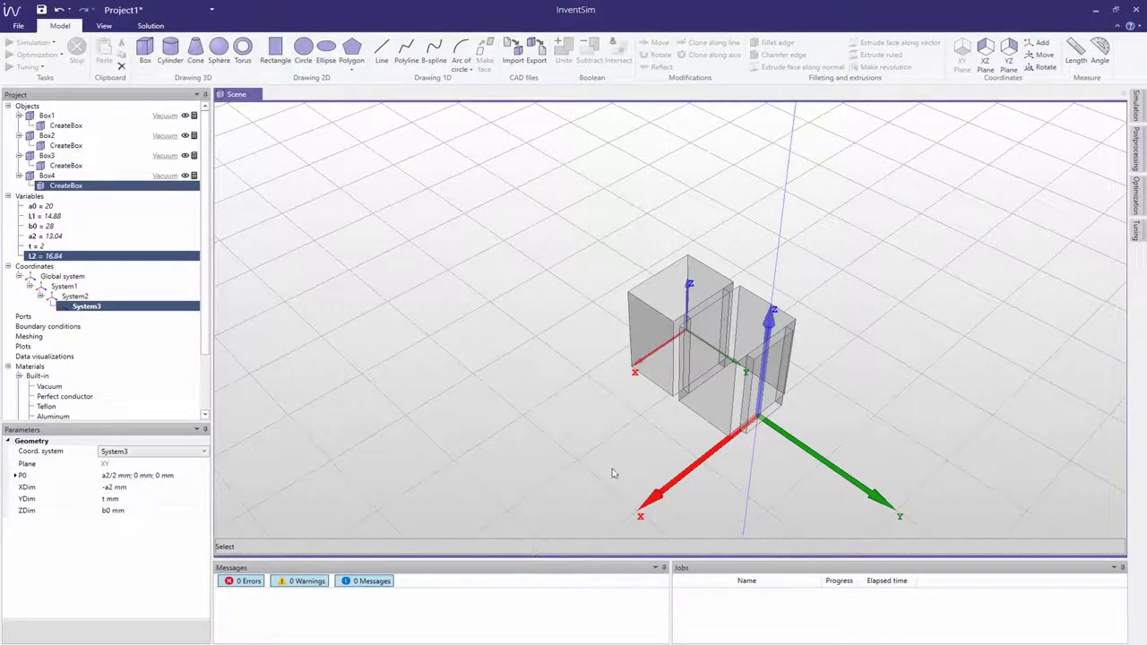
left_click(1042, 45)
- Add coordinate system System4 offset by t along Y (0, t, 0)
left_click(356, 546)
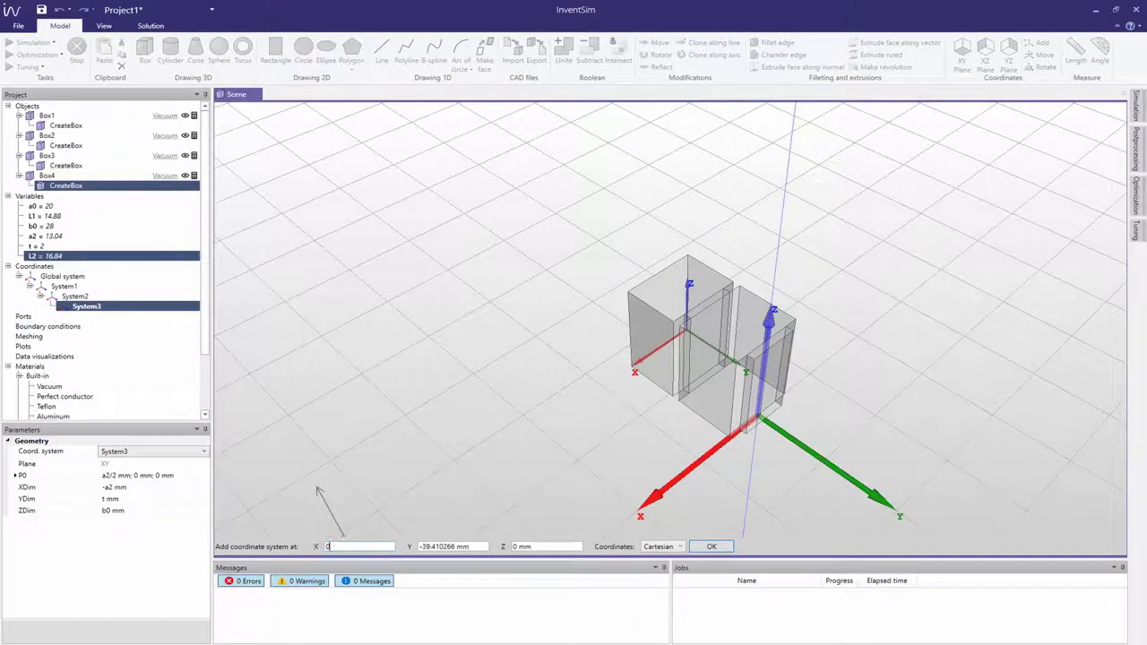
type("0")
left_click(439, 546)
key("BackSpace")
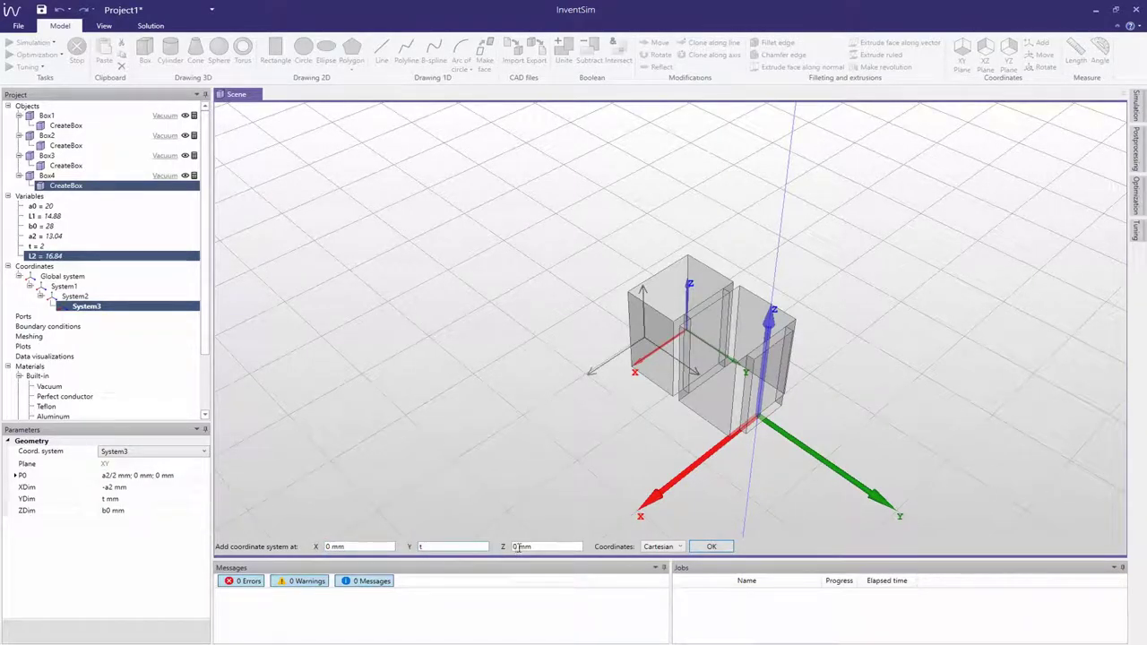
type("t")
left_click(711, 546)
- Start Box5 with its starting point at (a0/2, 0, 0)
left_click(144, 49)
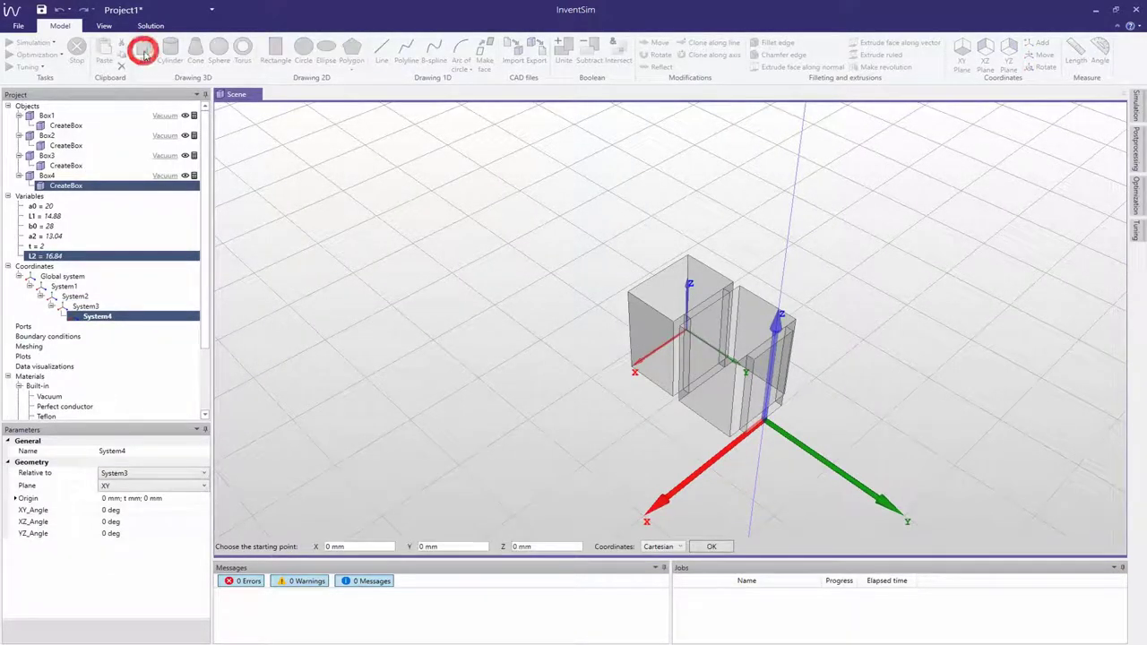
type("a0/2")
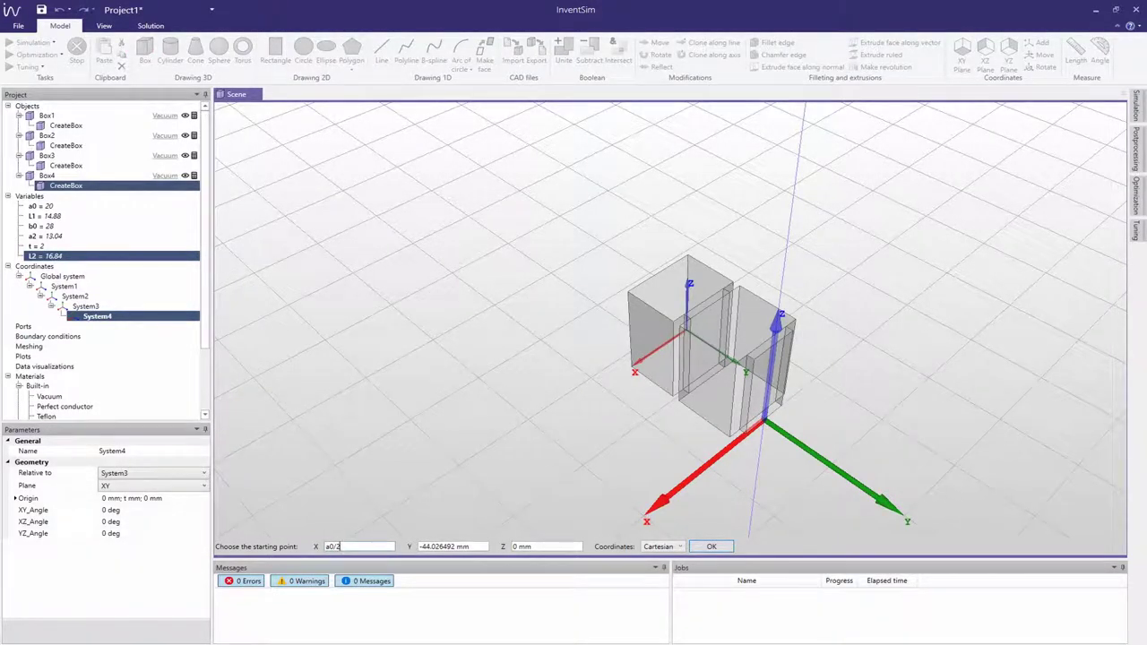
left_click(422, 547)
type("0")
left_click(515, 547)
type("0")
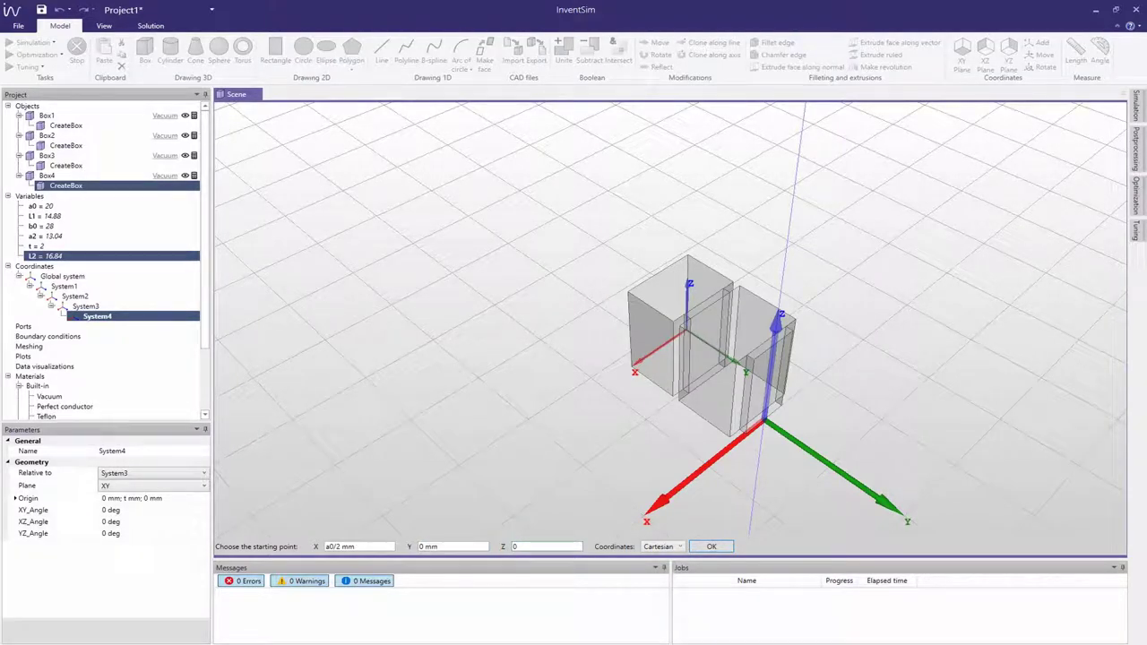
left_click(711, 548)
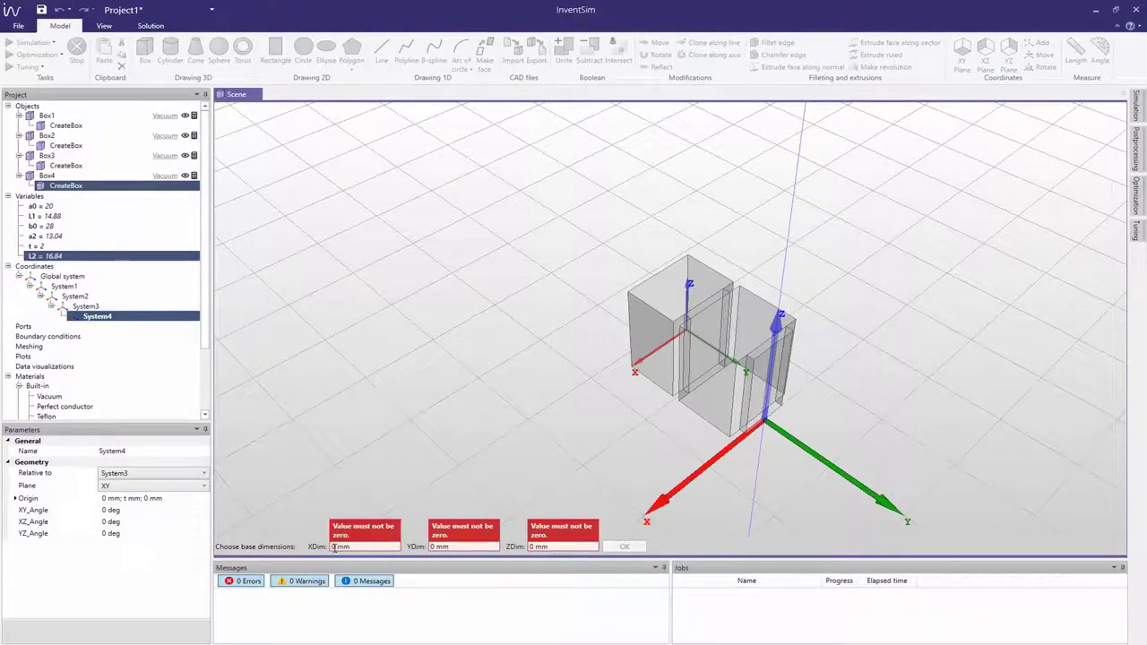
- Size Box5 as -a0 × L1 × b0
type("-a0")
key("Return")
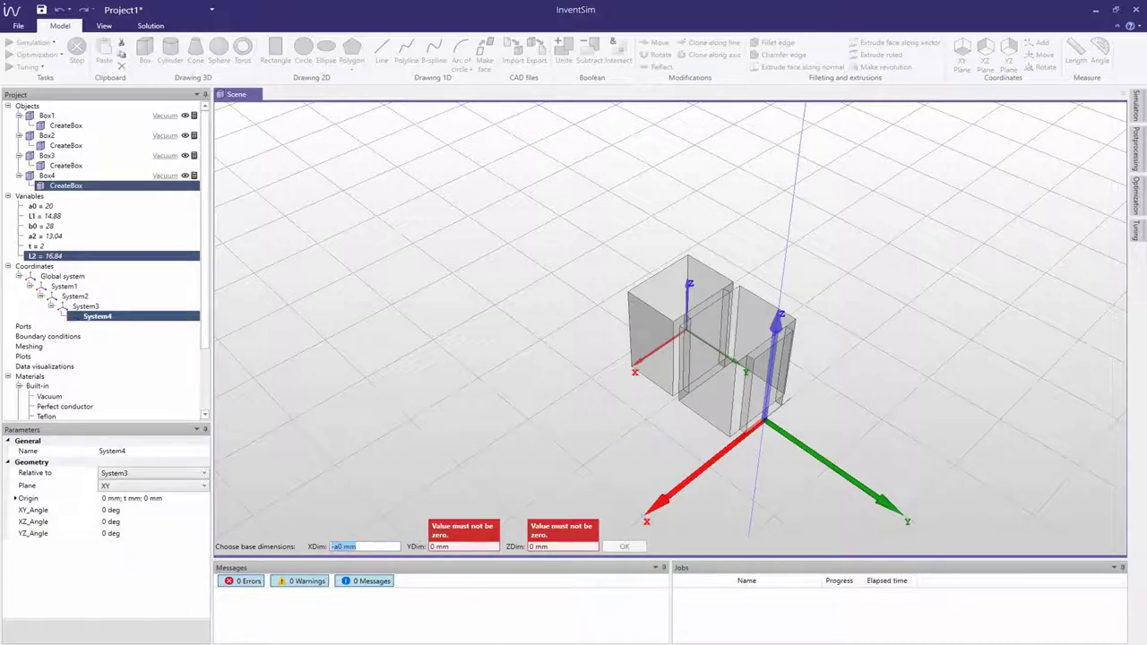
left_click(431, 549)
type("L1")
key("Return")
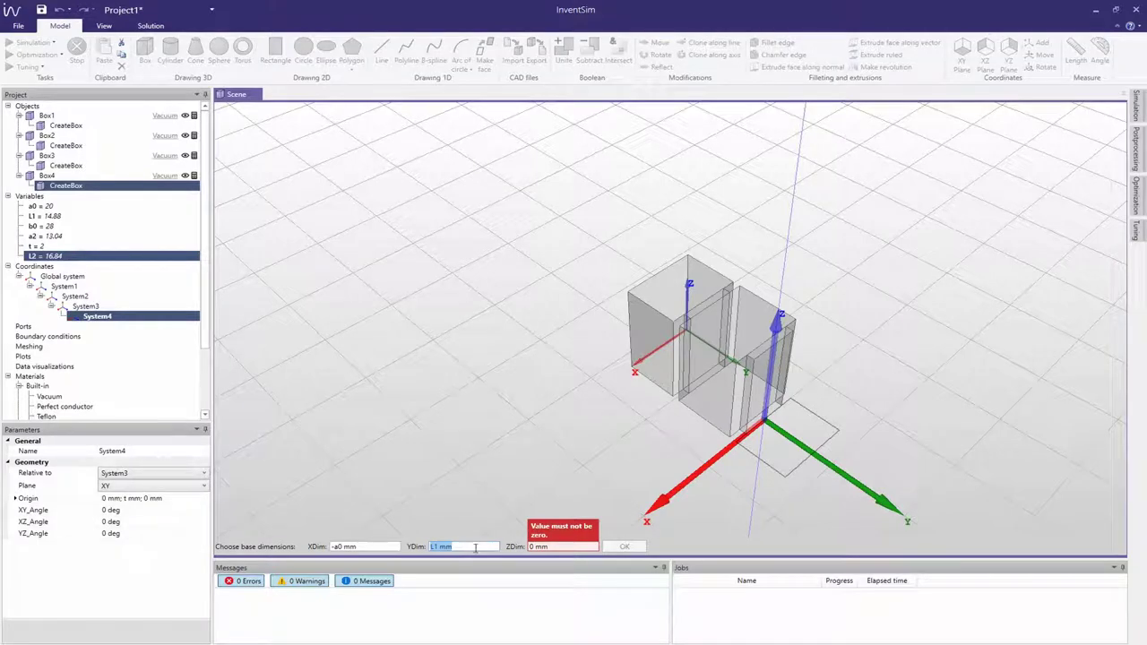
type("b0")
key("Return")
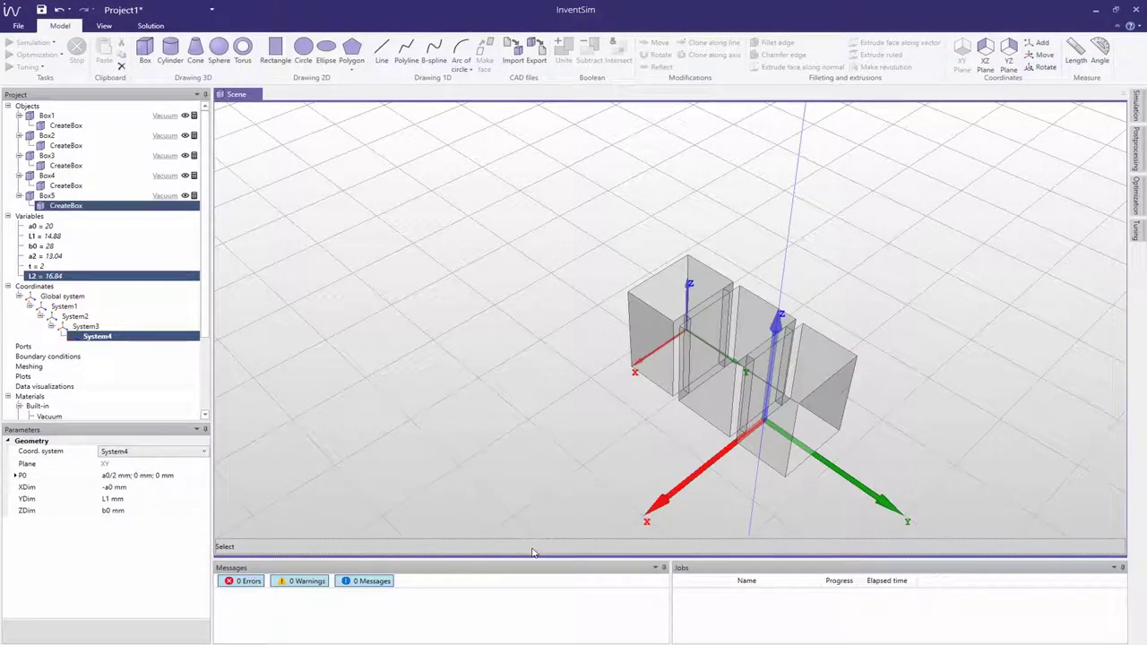
- Add coordinate system System5 at (0, L1/2, 0) under System4
left_click(104, 25)
left_click(167, 47)
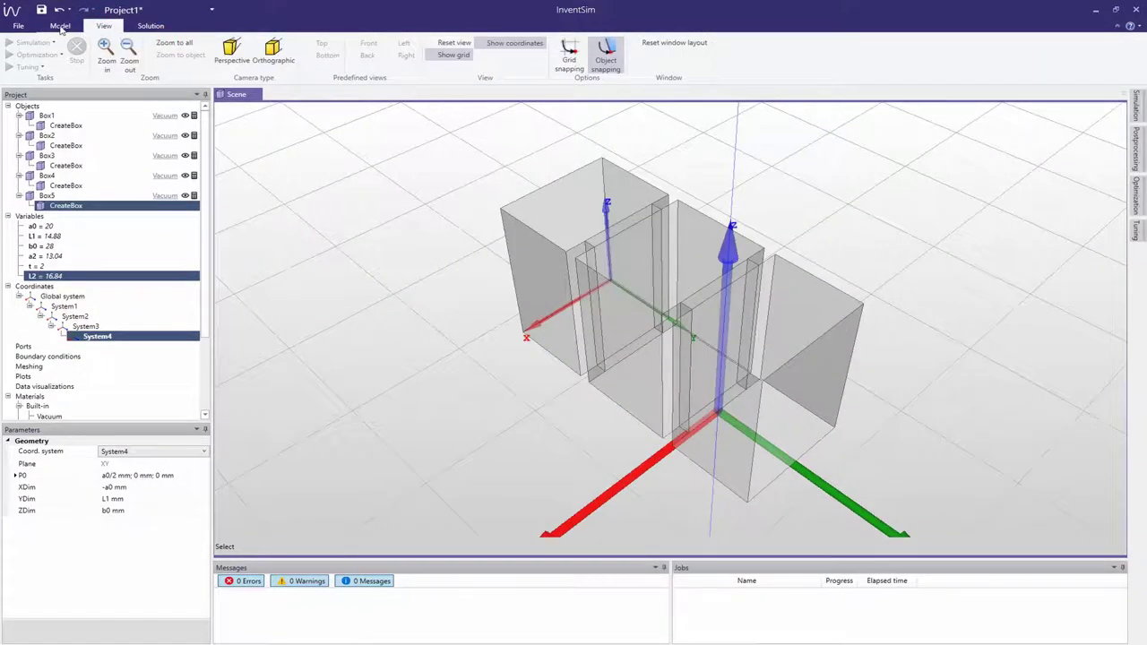
left_click(60, 25)
left_click(1039, 43)
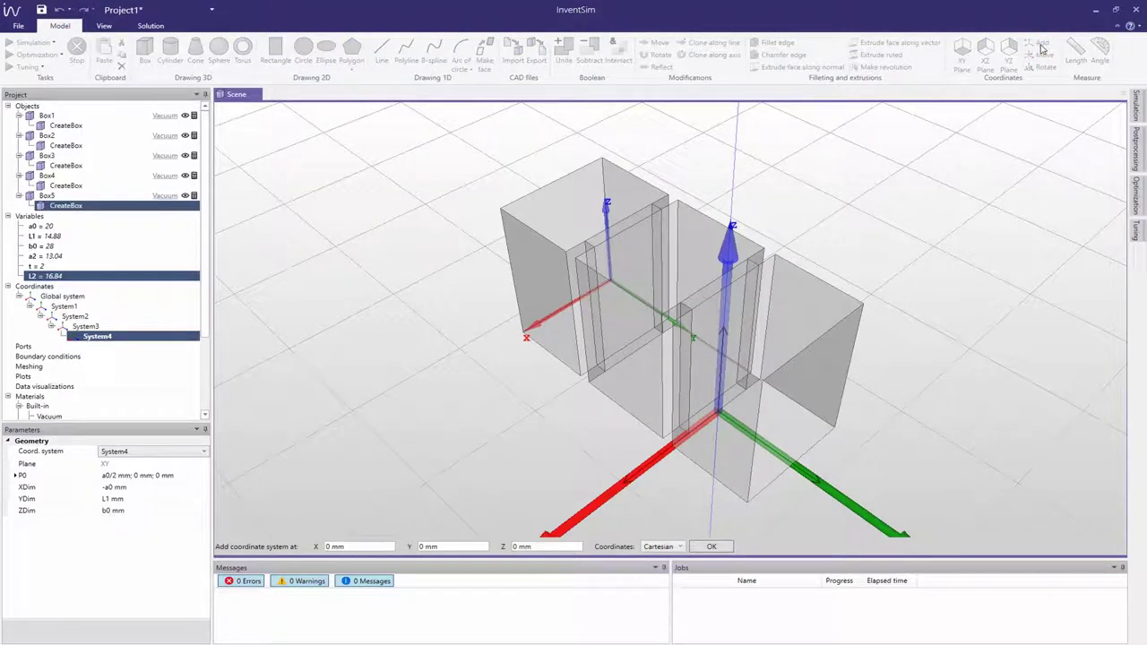
left_click(329, 548)
type("0")
key("Tab")
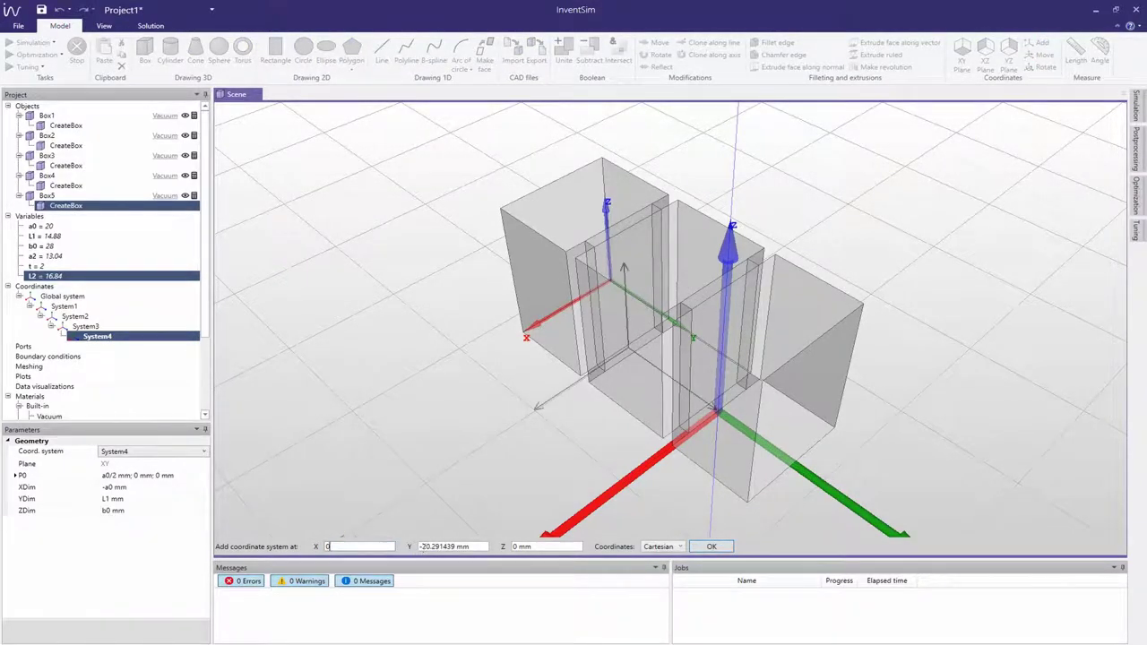
type("L1/2")
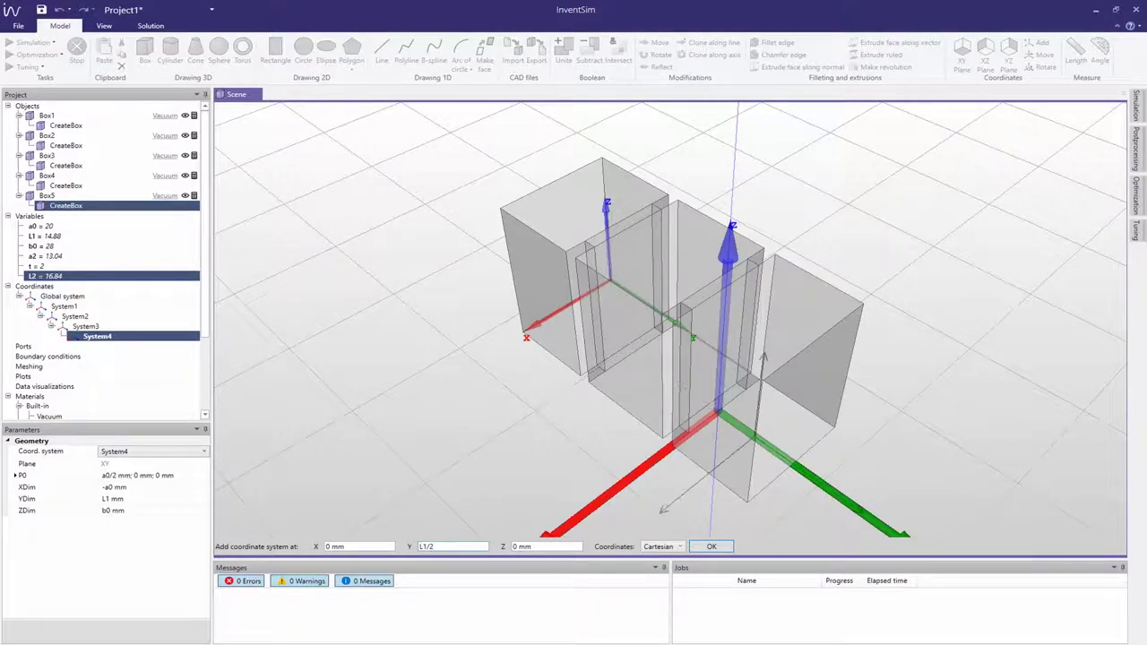
left_click(711, 546)
- Start a cylinder with its base point at System5's origin (0, 0, 0)
left_click(166, 45)
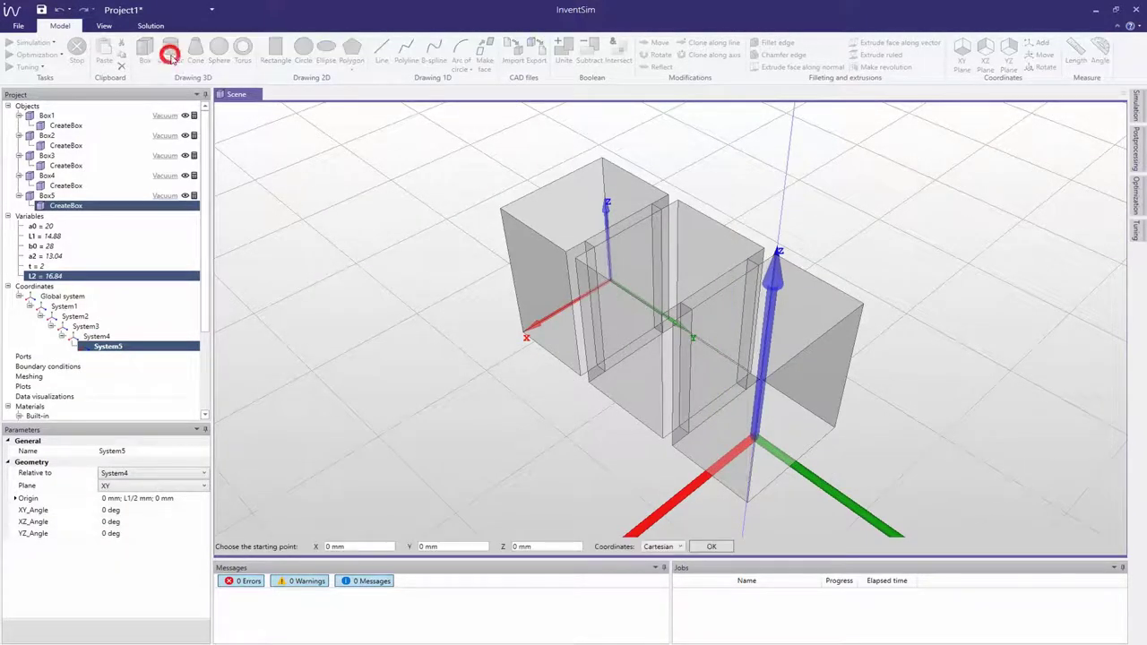
left_click(329, 546)
type("0")
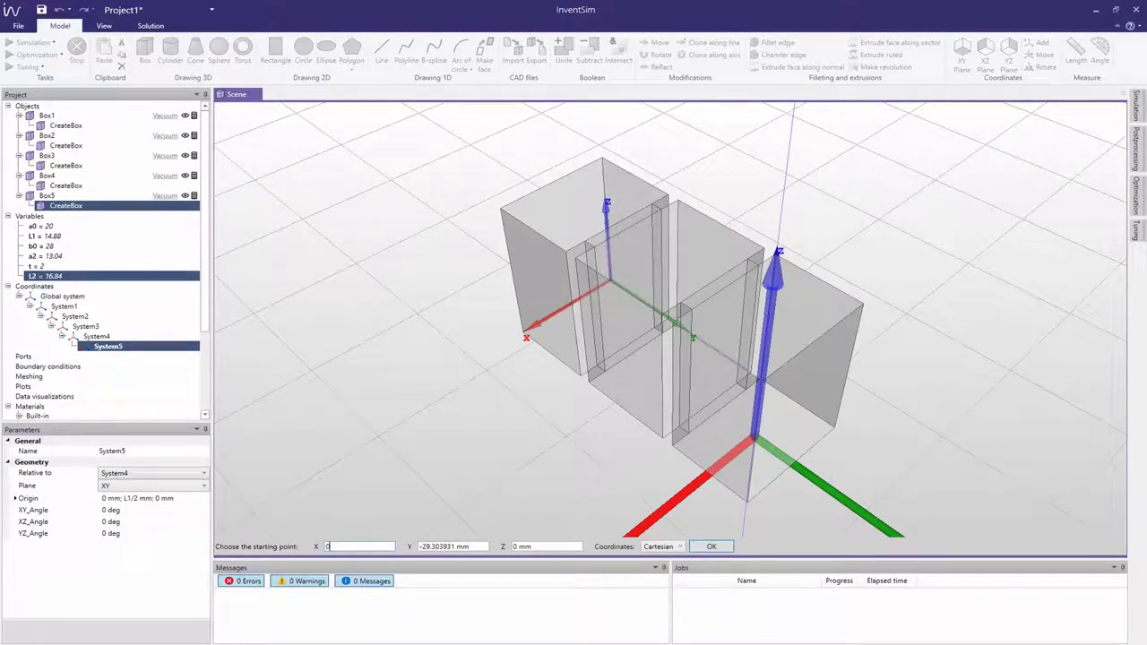
key("Tab")
type("0")
key("Tab")
type("0")
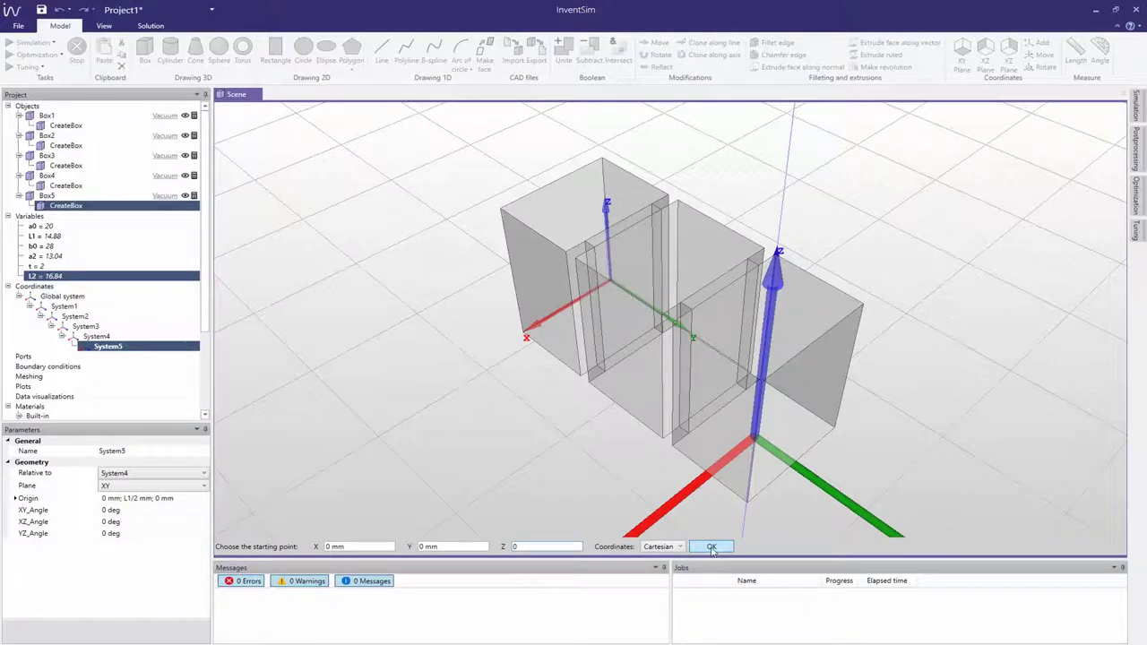
left_click(711, 548)
- Give Cylinder1 radius r = 3.2 and height H1 = 23.92, defining both as new variables
type("r")
key("Return")
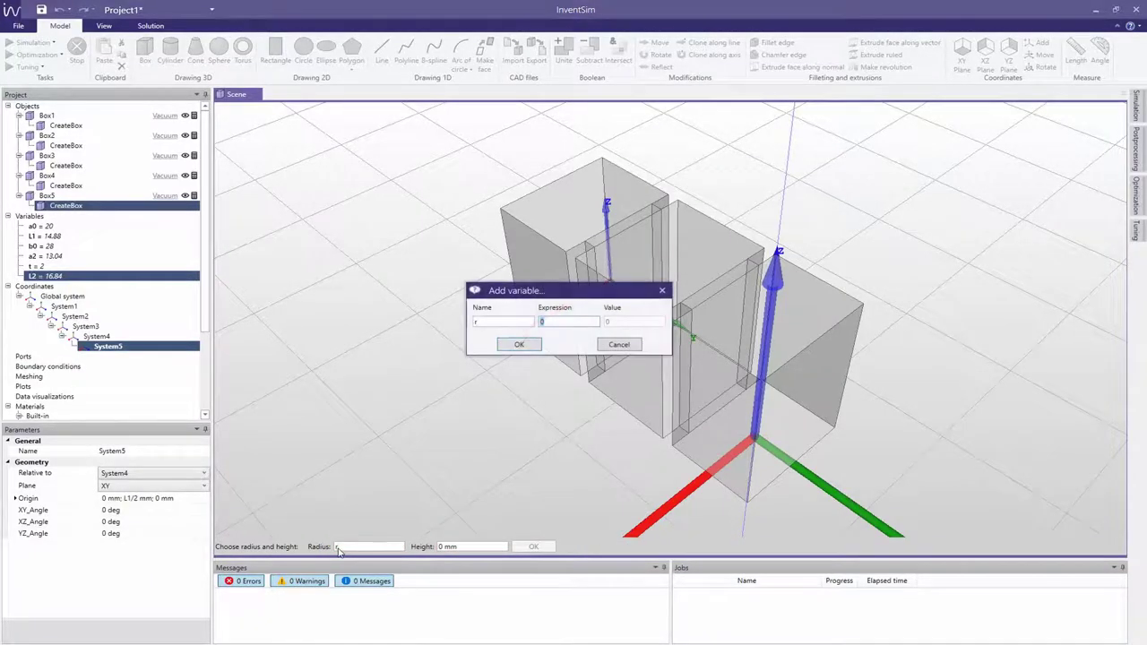
left_click(544, 322)
type("3.2")
left_click(520, 345)
key("Tab")
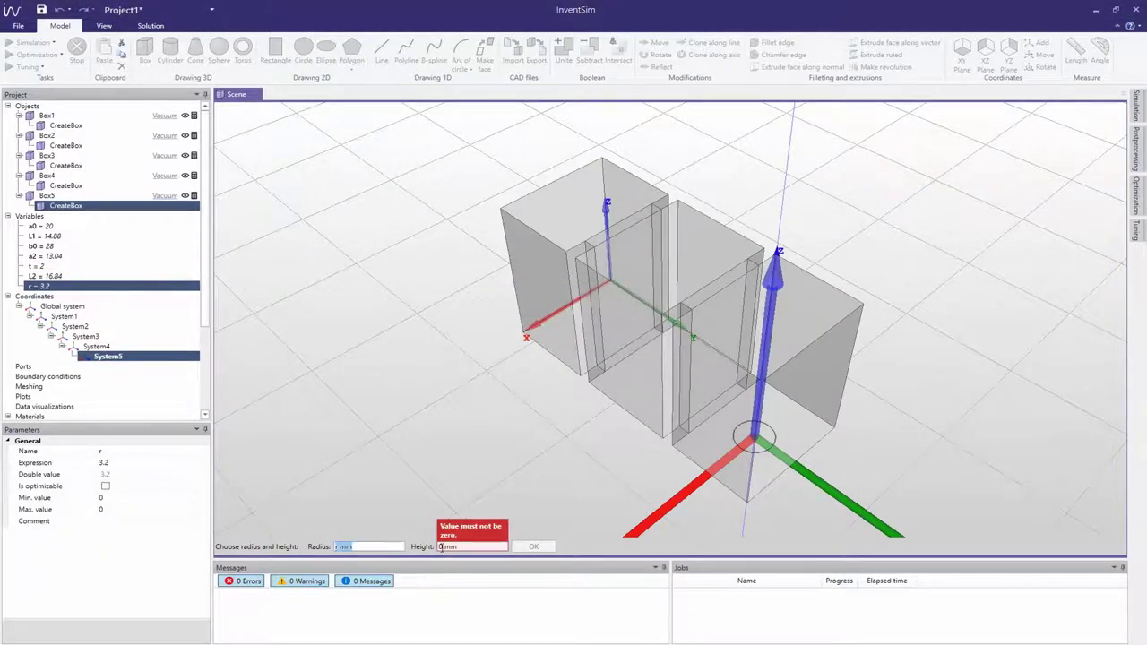
type("H1")
key("Return")
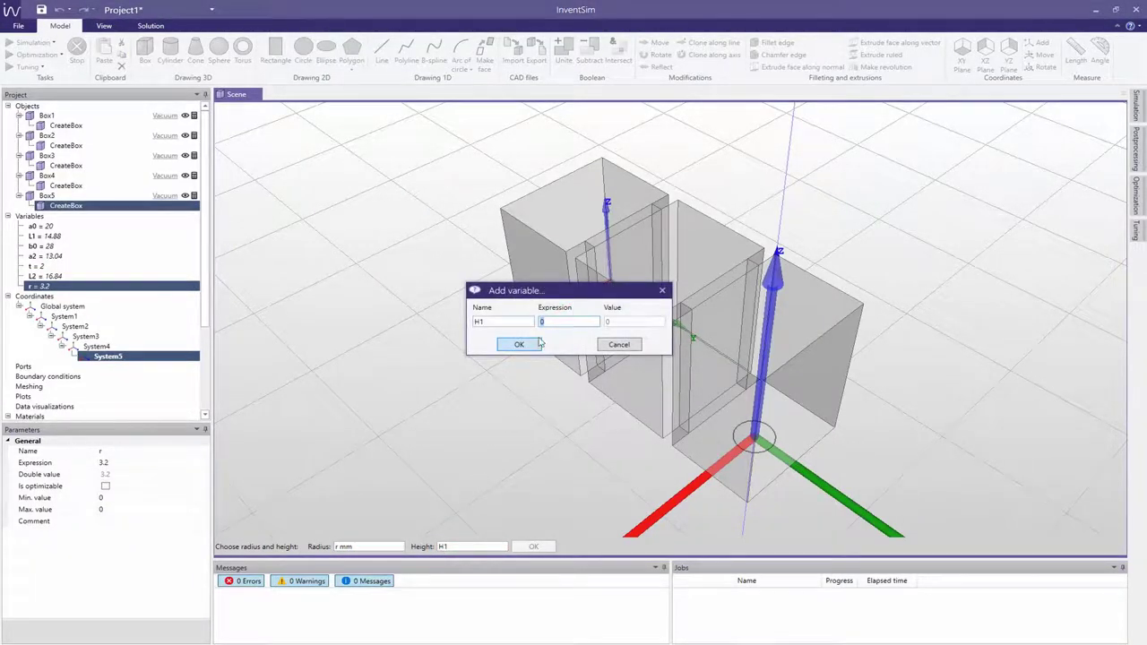
left_click(544, 321)
type("23.92")
left_click(521, 344)
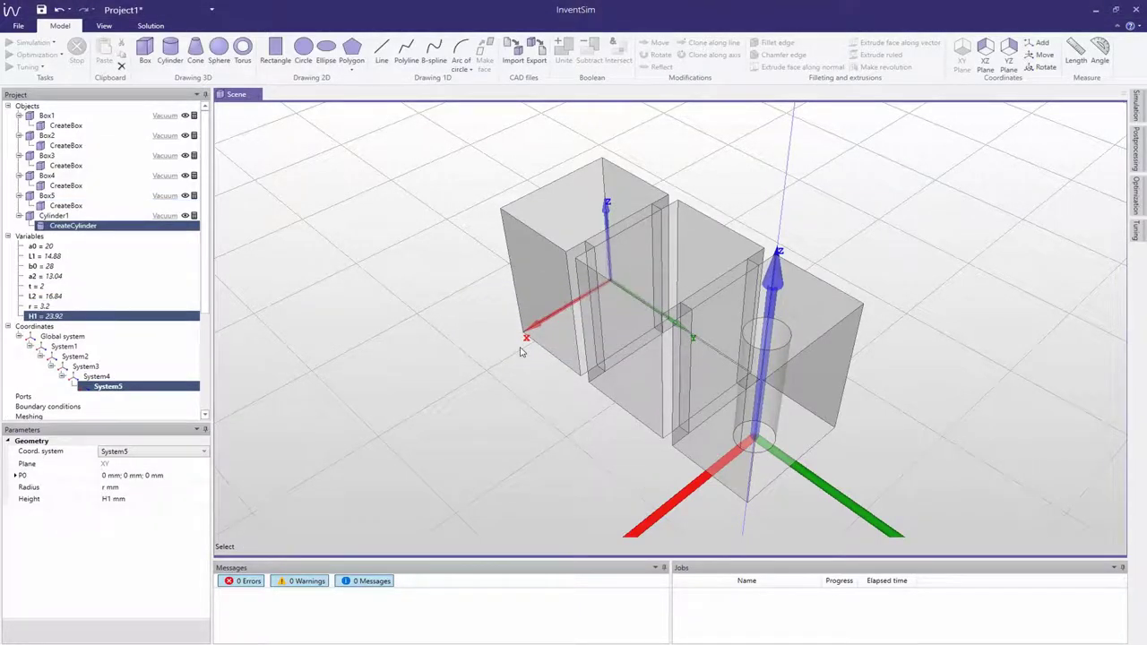
left_click(64, 345)
scroll(65, 348, "down", 5)
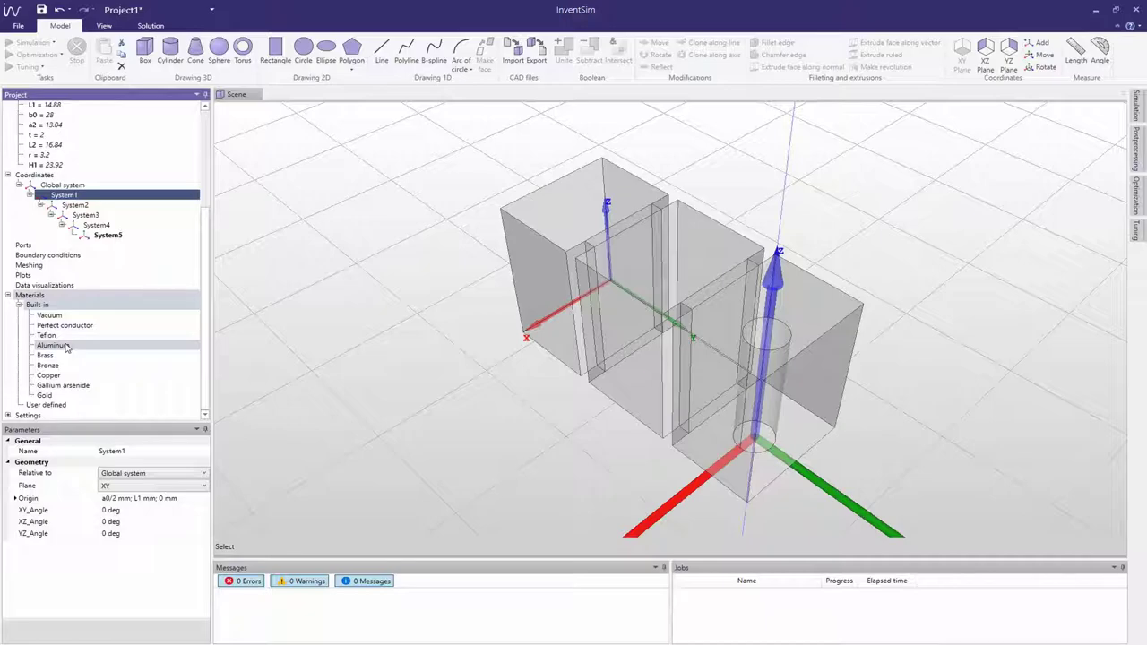
- Make System4 the active coordinate system
left_click(96, 225)
right_click(98, 227)
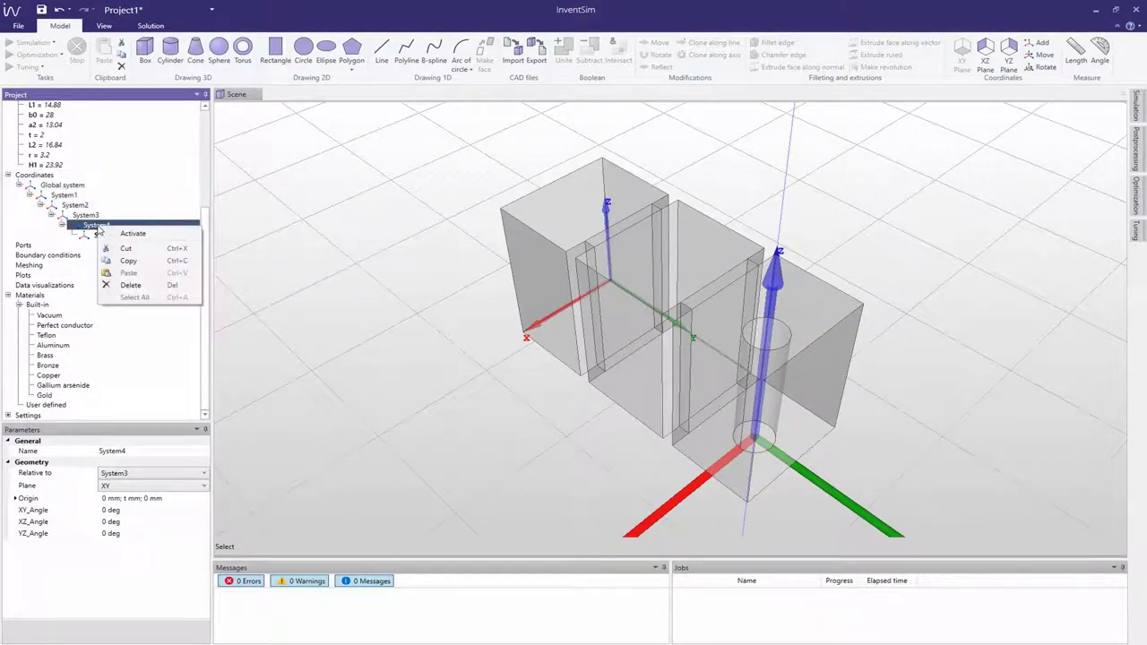
left_click(132, 233)
- Add System6 at offset (0, -t-L2/2, 0) under System4 and start a cylinder
left_click(1039, 45)
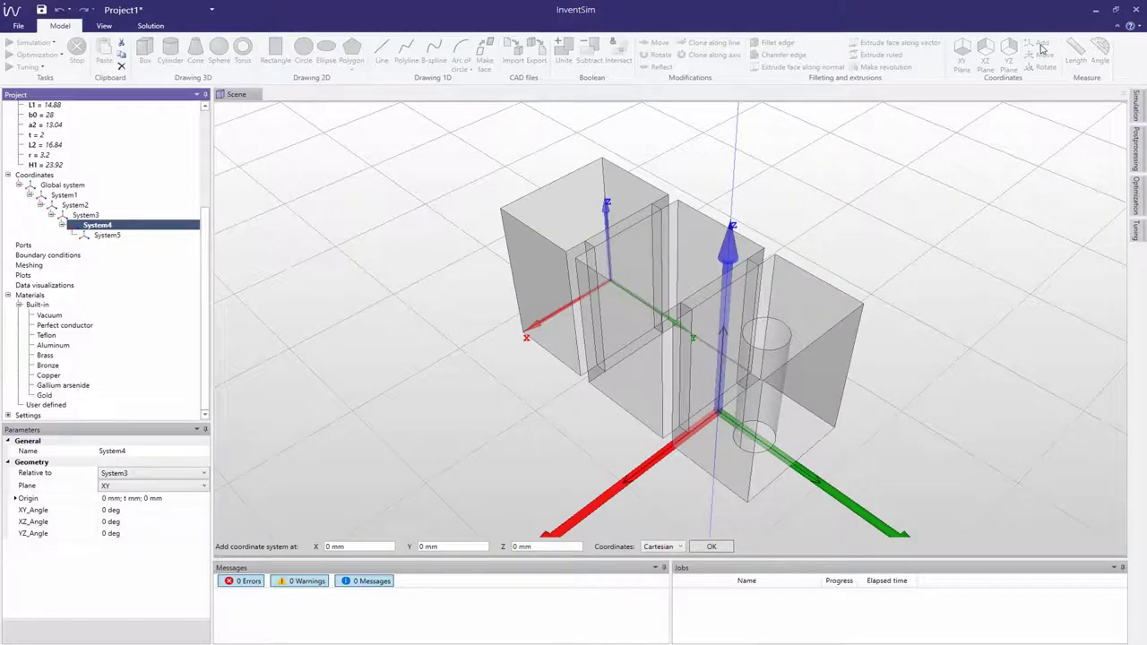
left_click(421, 546)
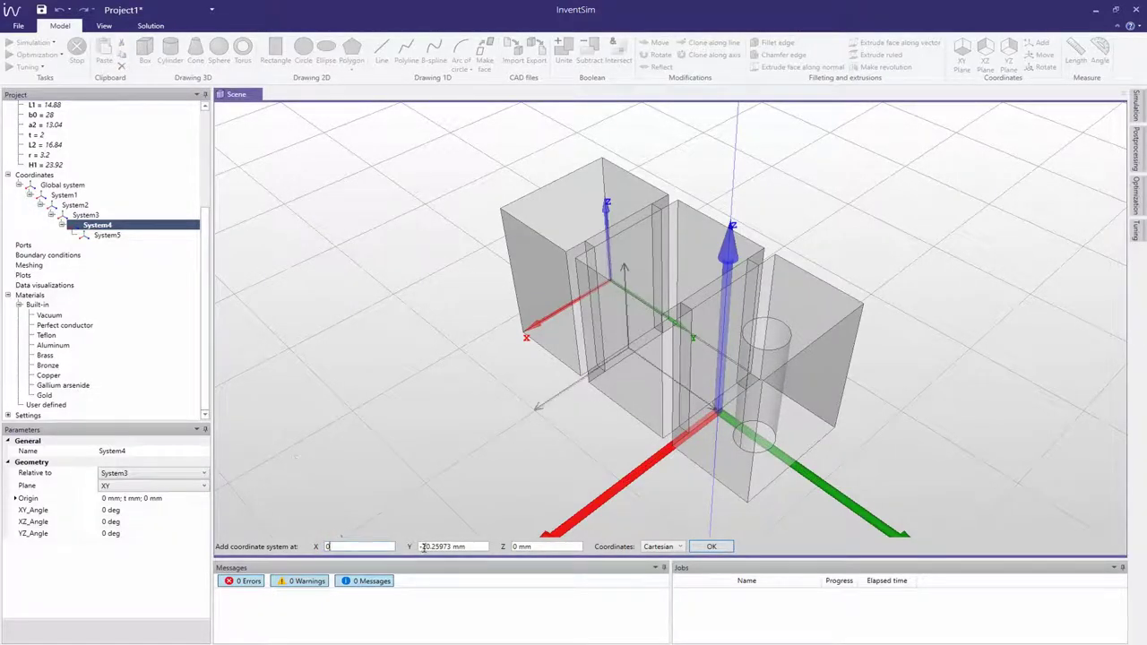
type("-L2/")
type("2")
key("Tab")
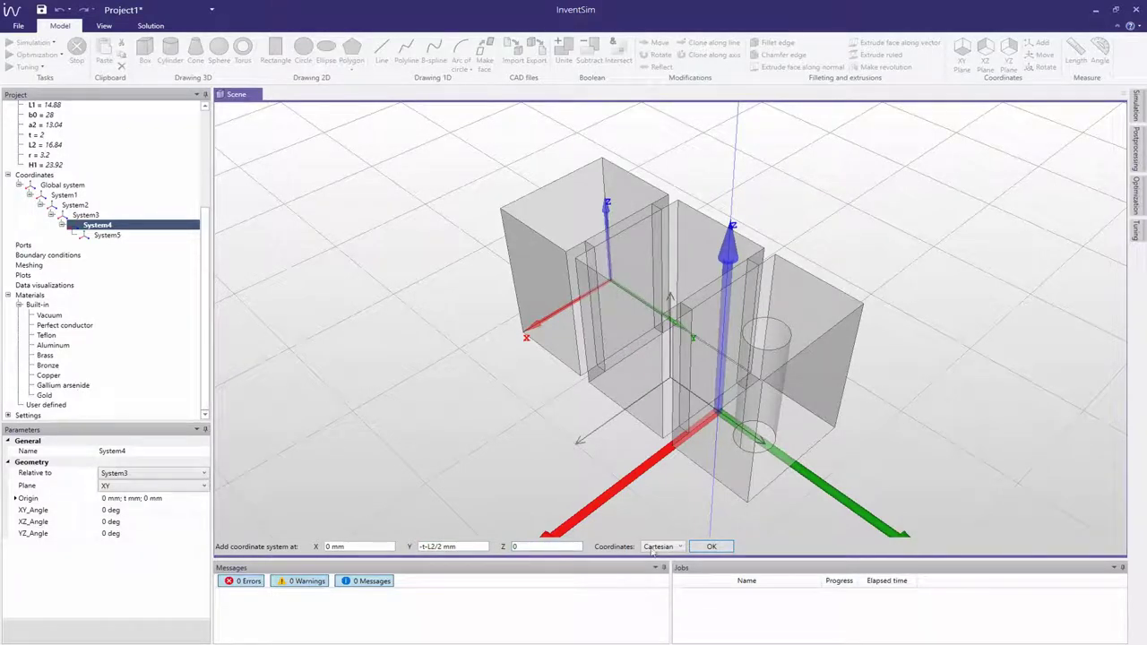
left_click(711, 547)
left_click(328, 546)
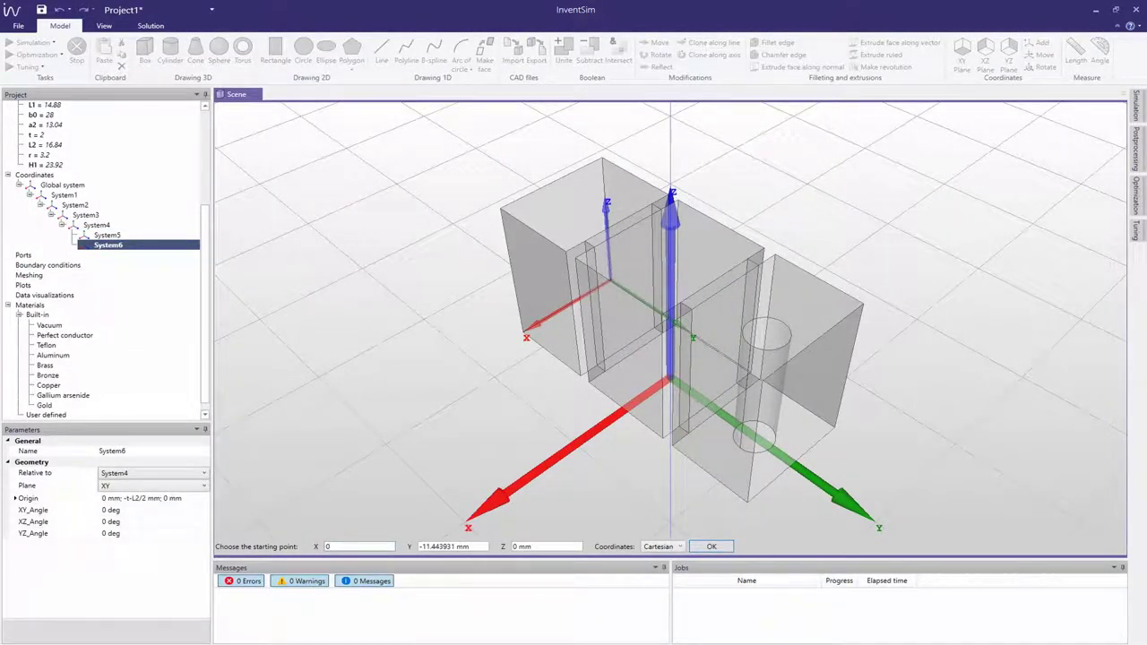
- Set the cylinder's starting point to System6's origin (0, 0, 0)
left_click(420, 546)
type("0")
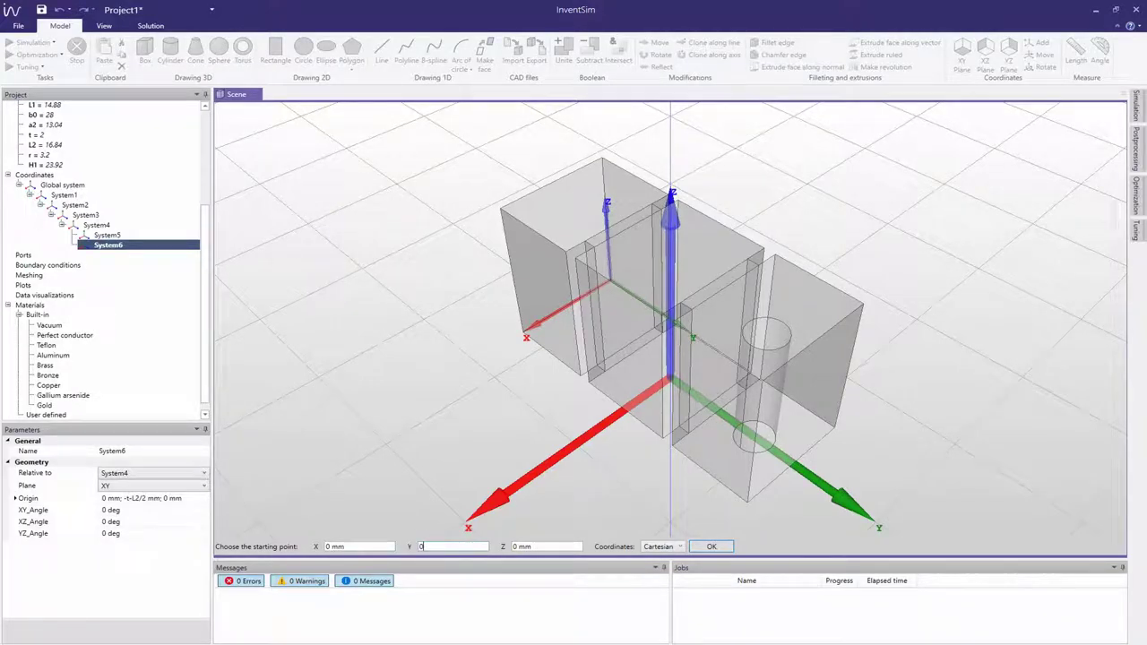
left_click(516, 547)
type("0")
left_click(711, 547)
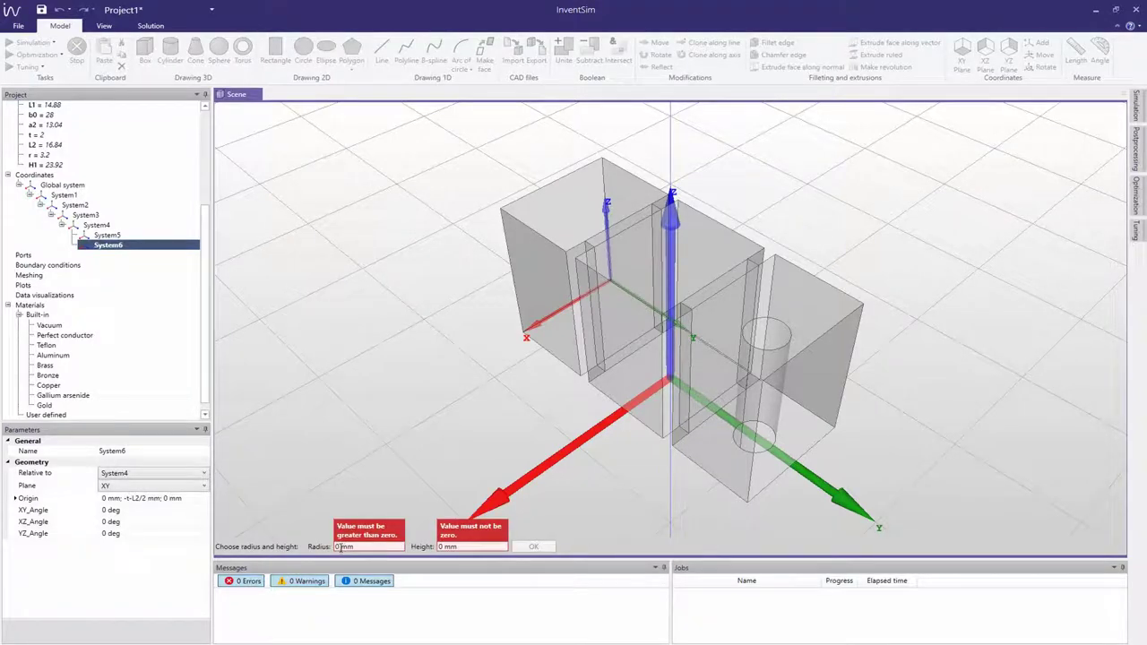
- Give the cylinder radius r and height from new variable H2 = 23.28
type("r")
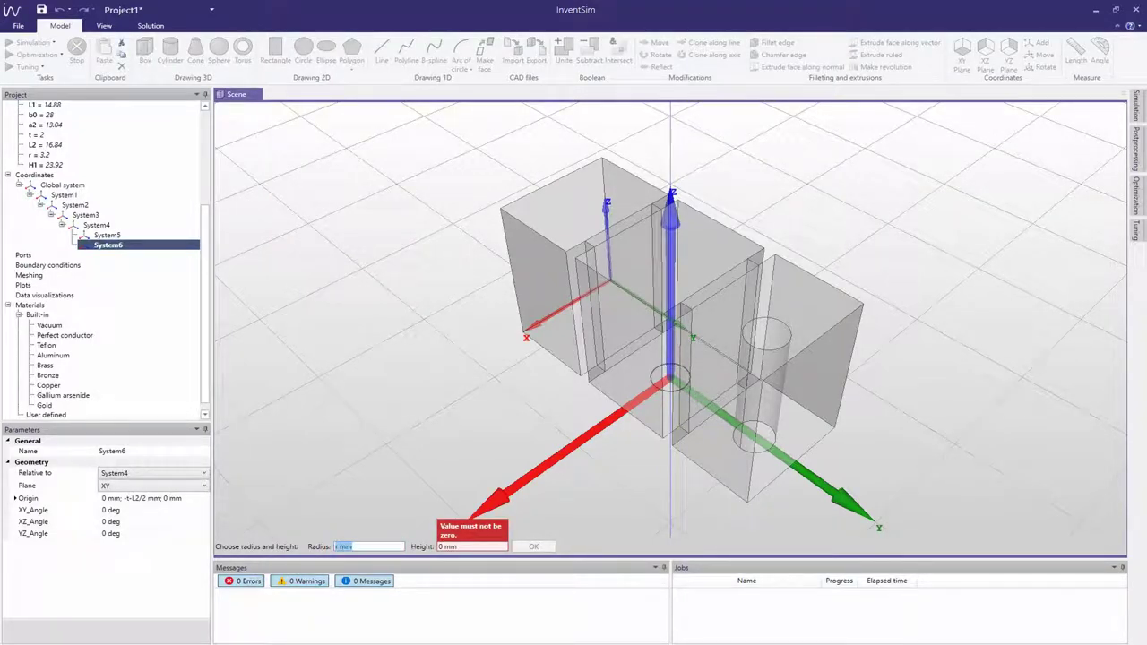
key("Tab")
type("H1")
key("Return")
type("3")
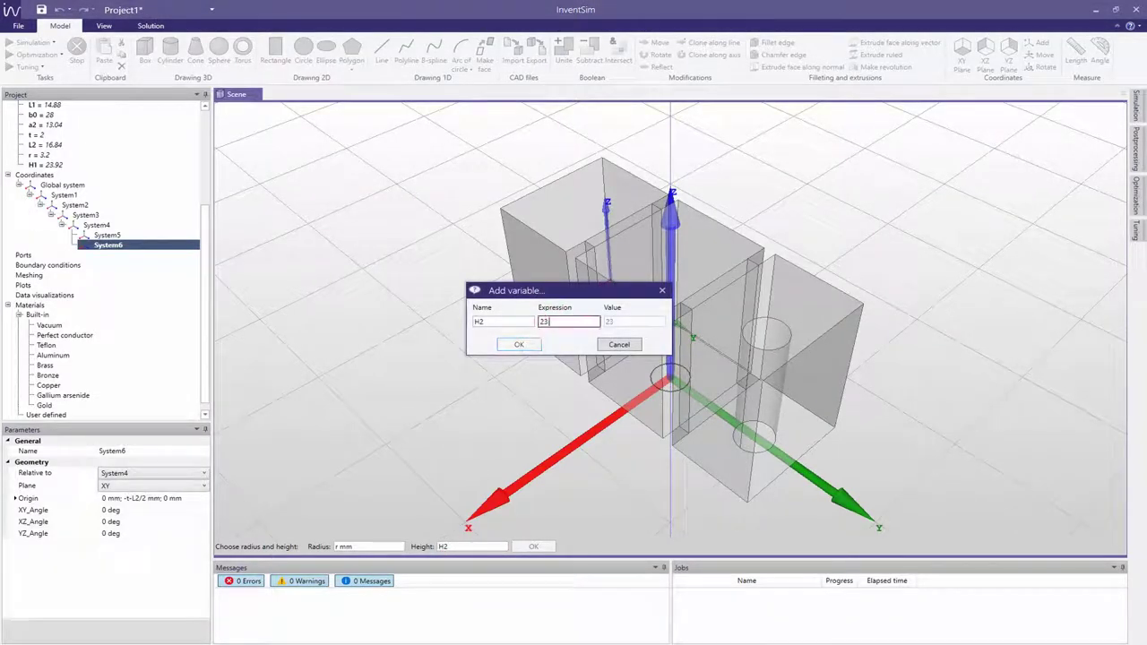
type(".28")
left_click(527, 344)
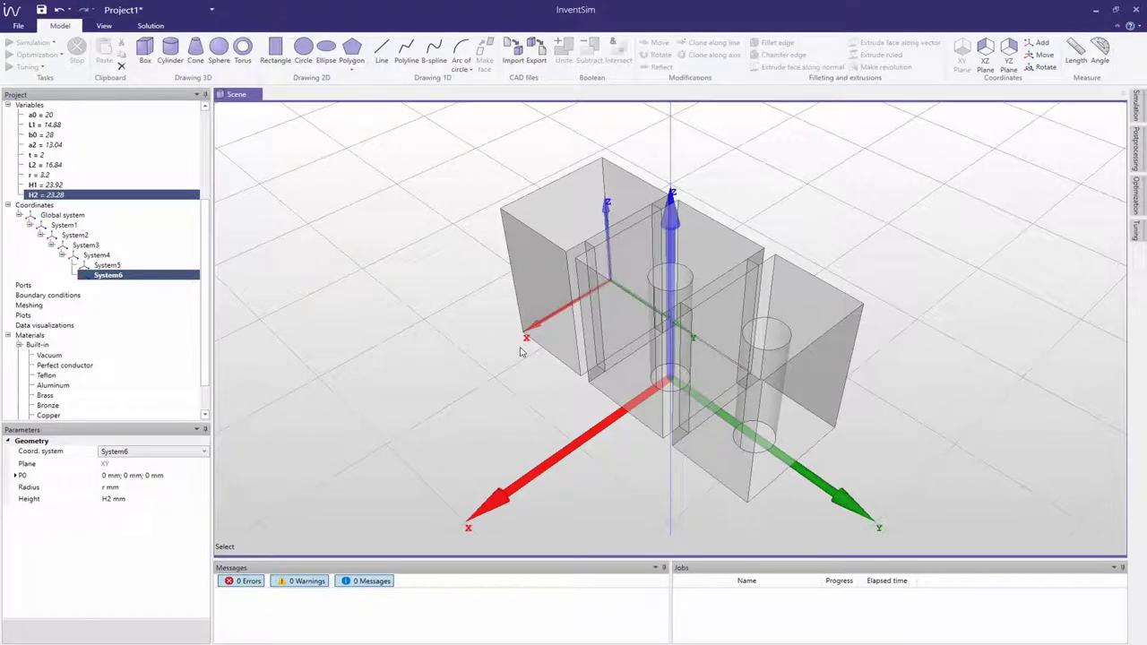
- Activate the Global system and add System7 at (a0/2, L1/2, 0)
left_click(54, 215)
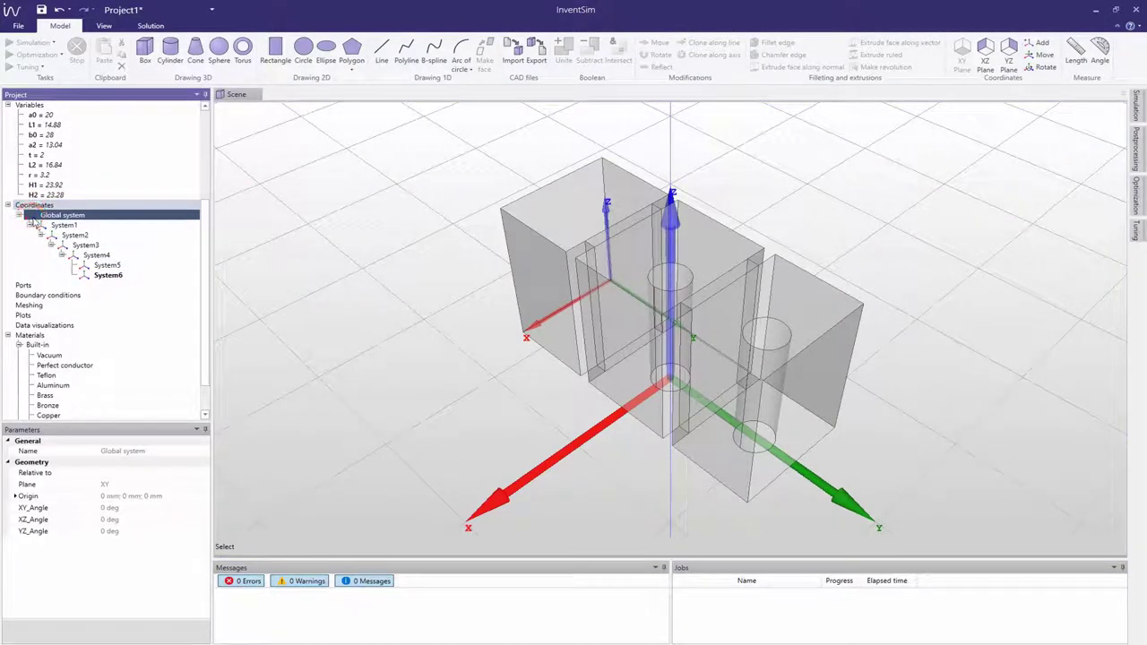
right_click(33, 221)
left_click(68, 225)
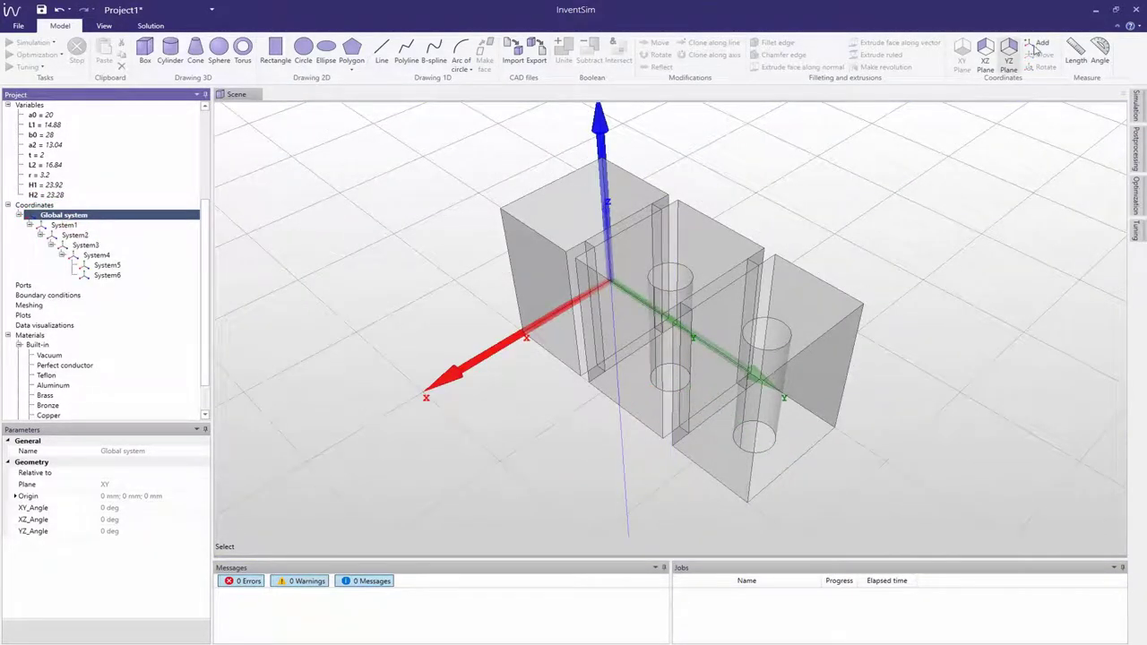
left_click(1041, 46)
type("a0")
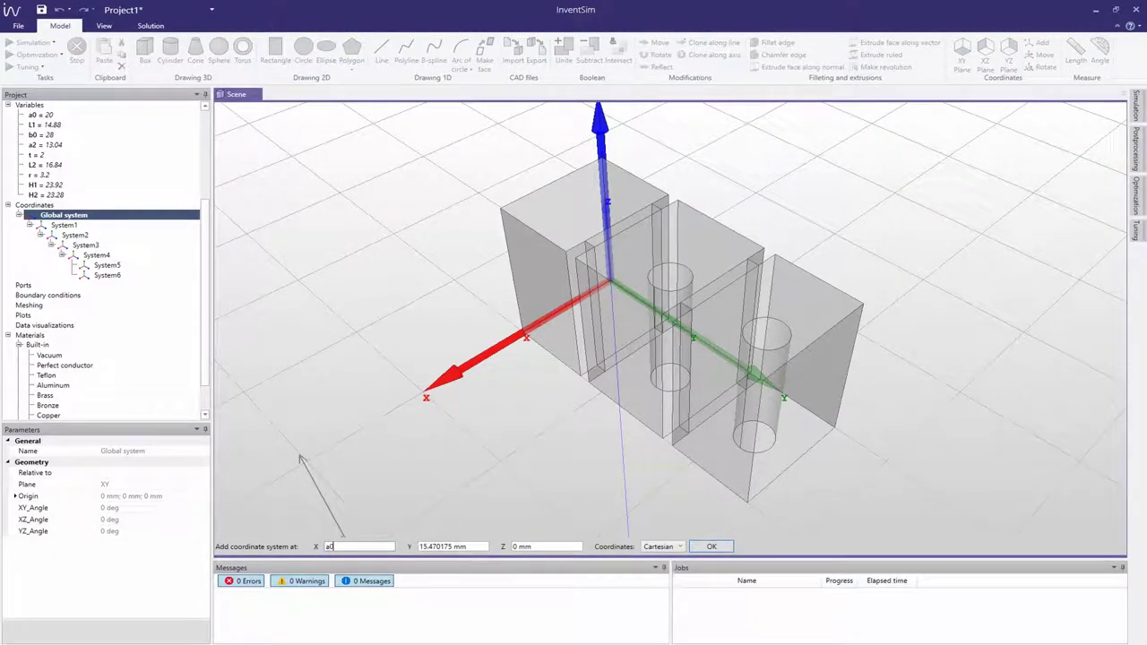
type("/2")
left_click(419, 547)
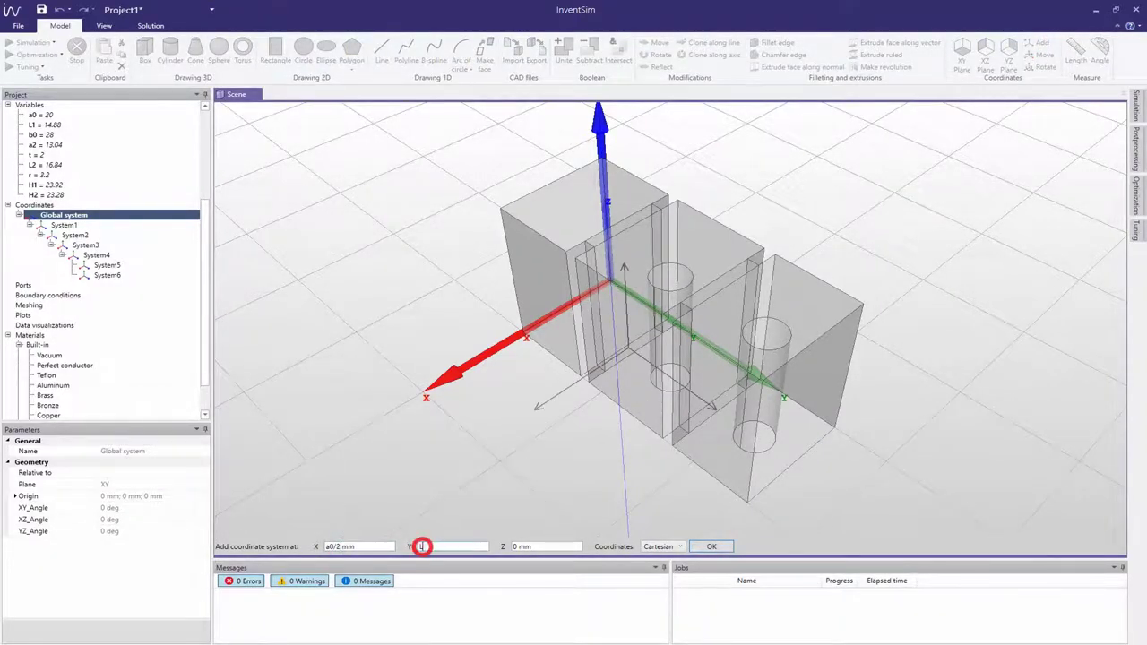
type("L1/2")
left_click(506, 546)
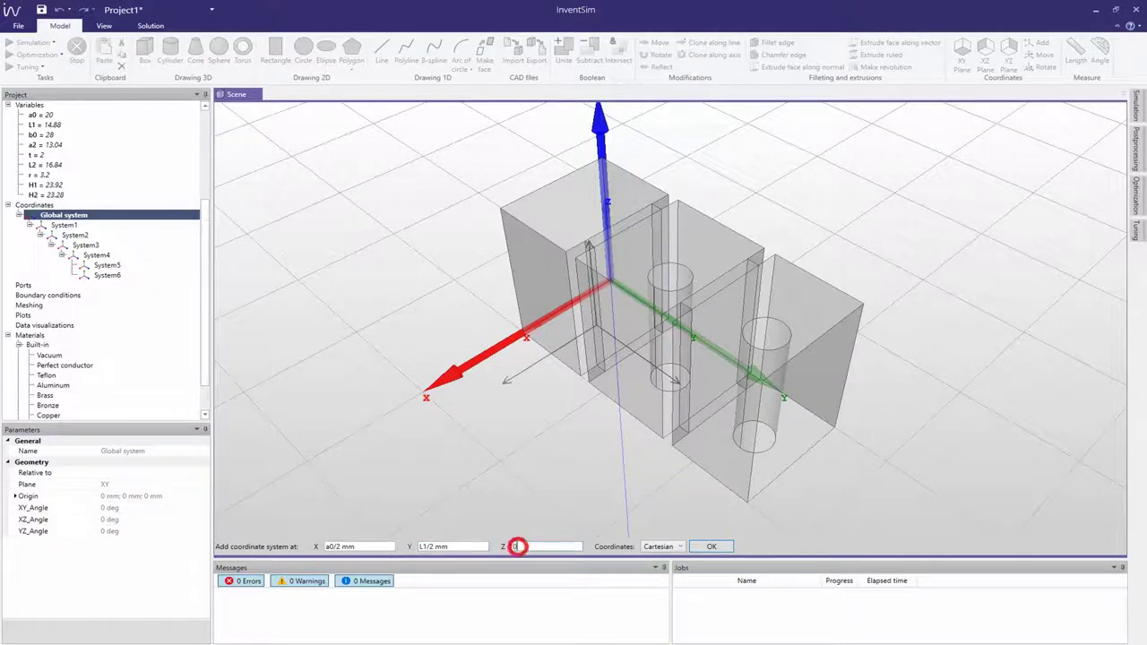
left_click(711, 546)
- Create Cylinder3 at System7's origin (0, 0, 0) with radius r and height H1
left_click(168, 46)
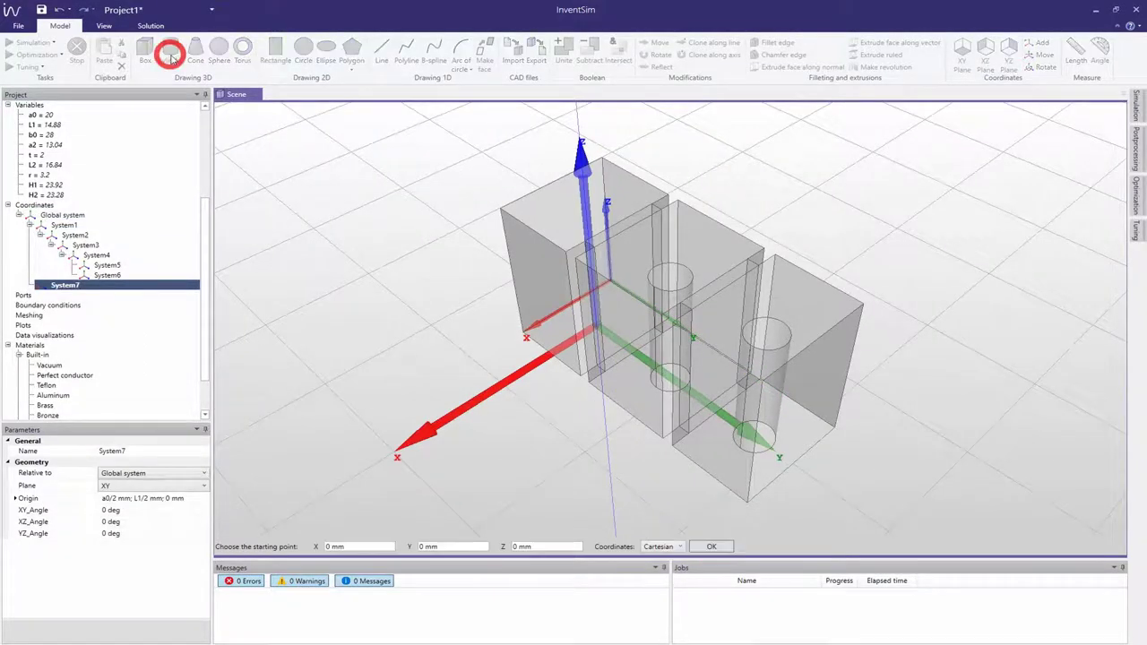
left_click(358, 546)
type("0")
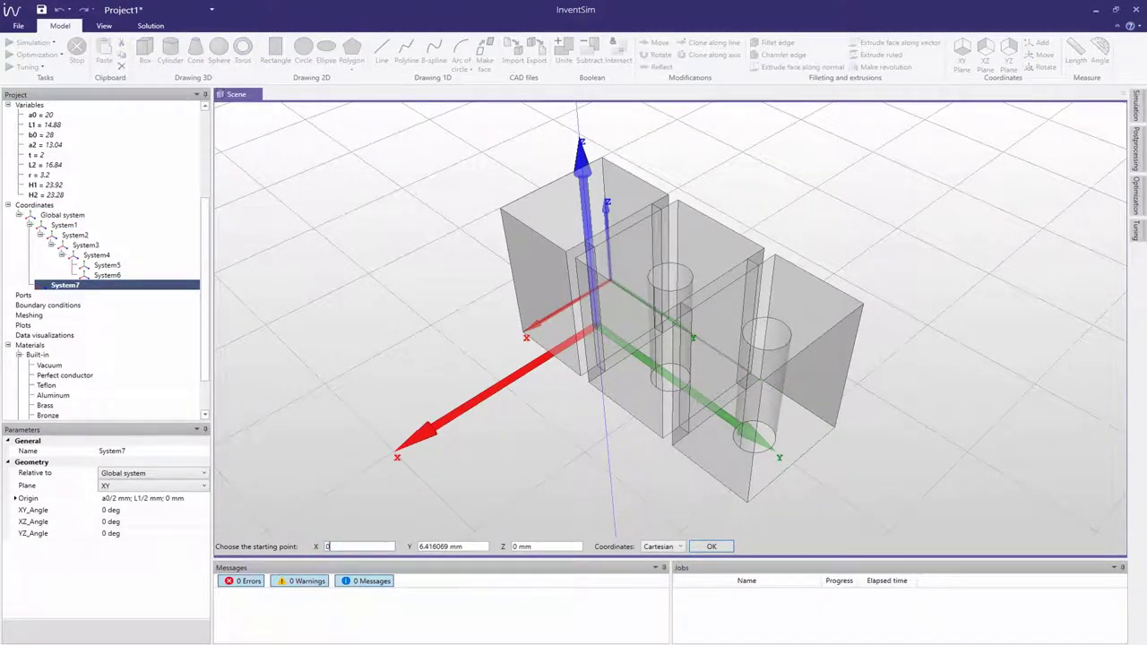
left_click(422, 547)
type("0")
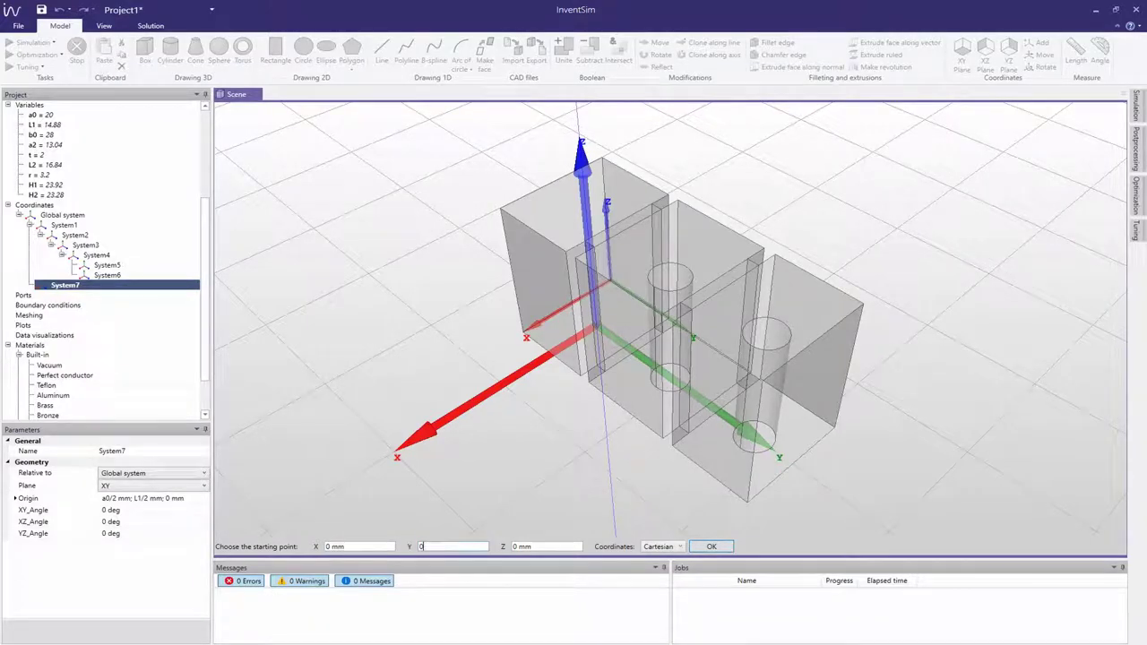
left_click(512, 548)
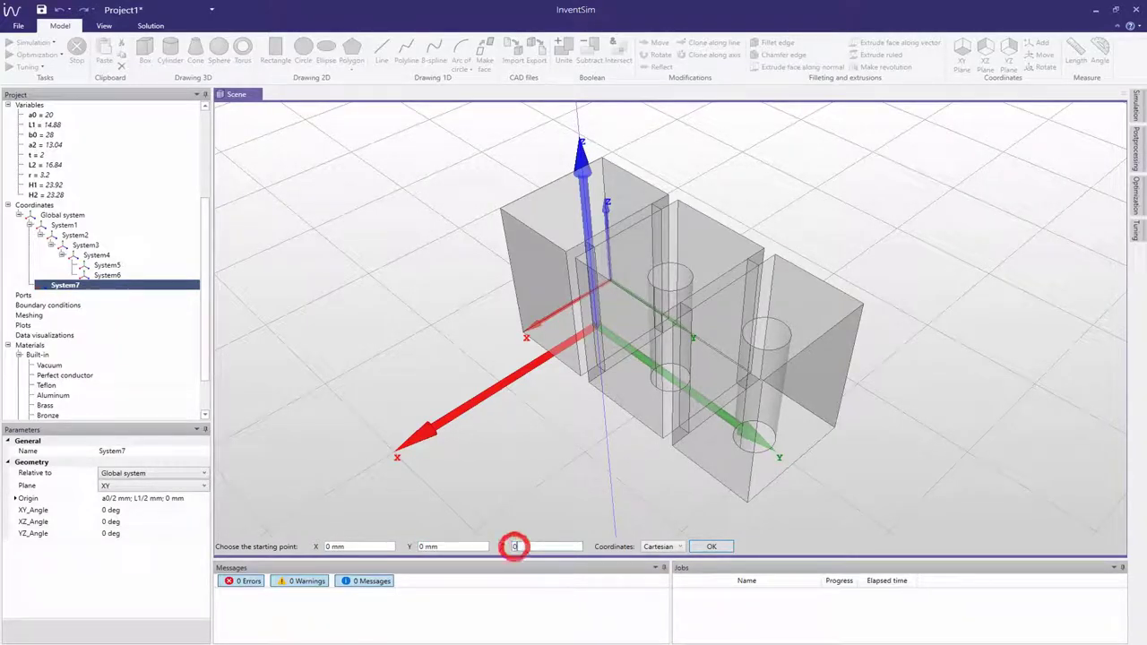
type("0")
left_click(712, 546)
type("r mm")
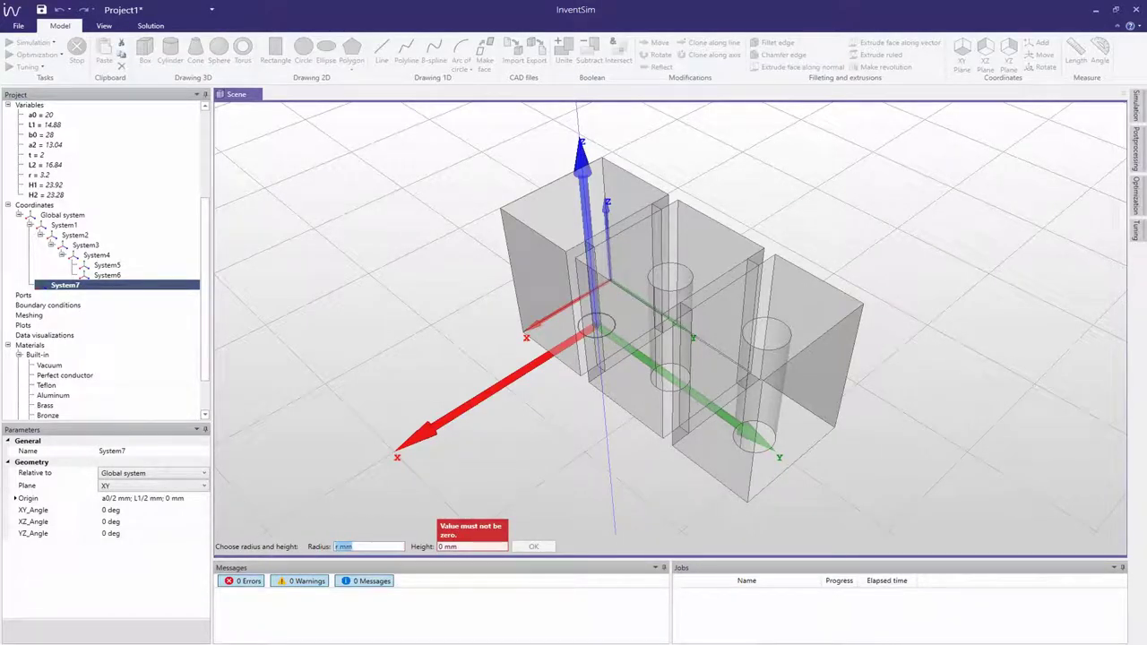
left_click(437, 546)
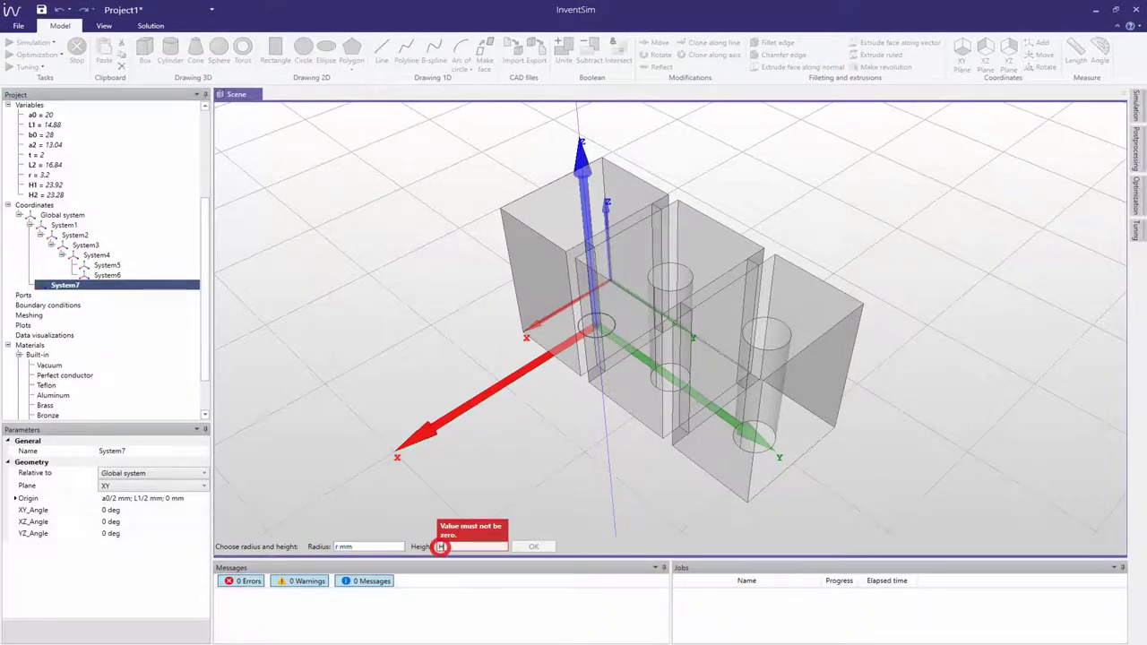
type("H1")
key("Return")
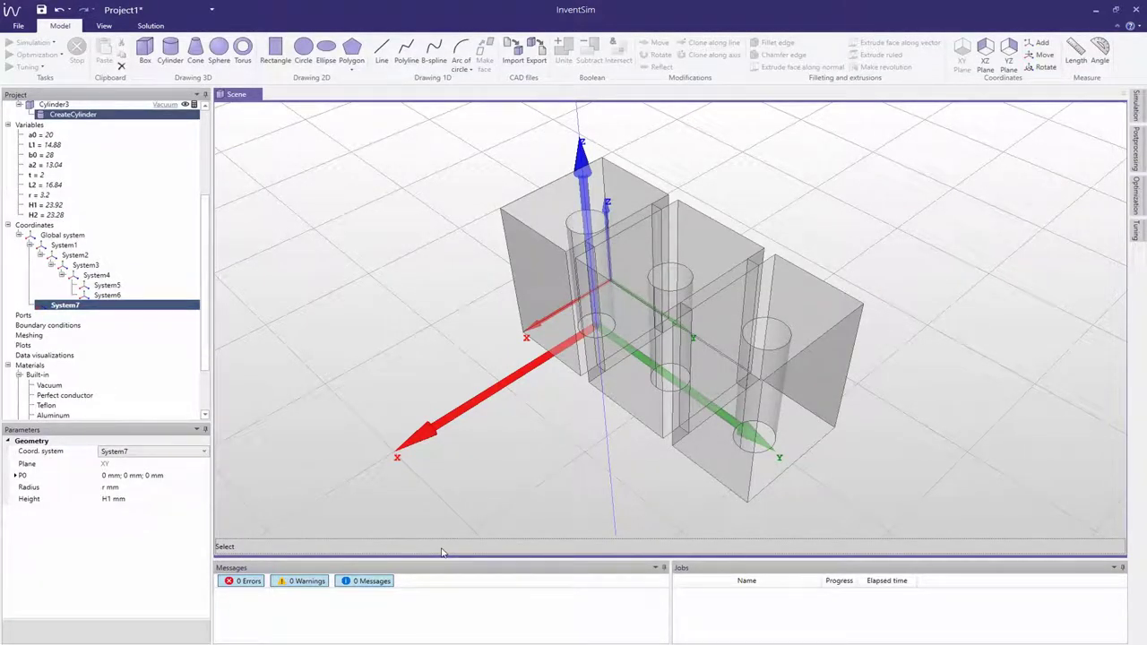
- Activate the Global system and add System8 at (a0/2, 0, b0/2) in the XZ plane
left_click(64, 235)
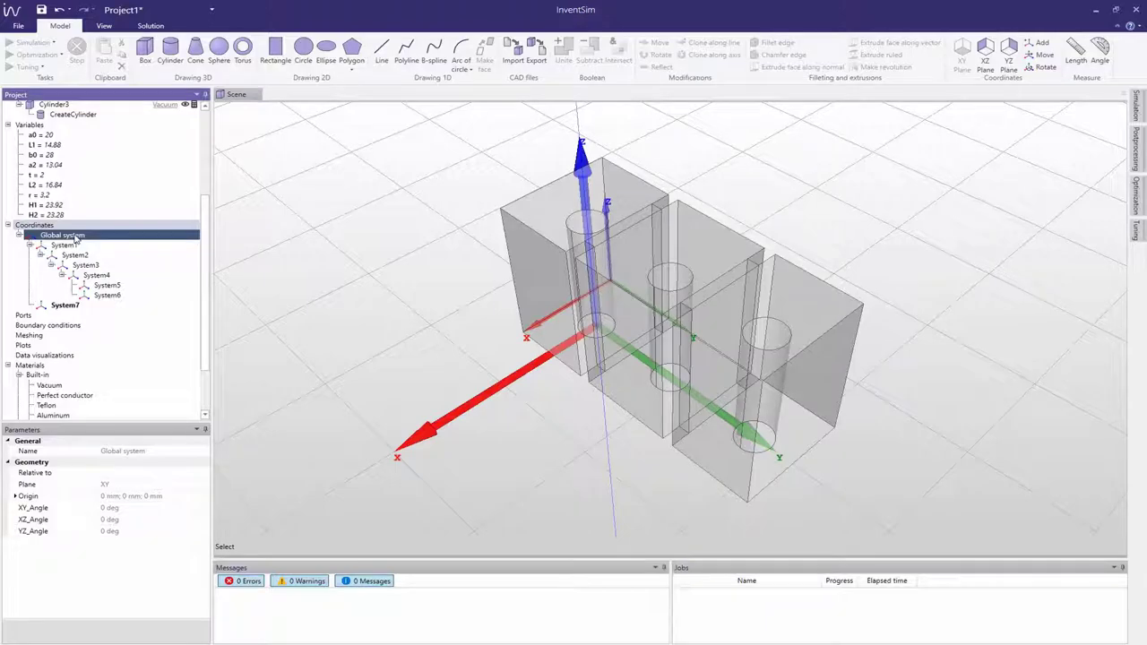
right_click(76, 239)
left_click(98, 246)
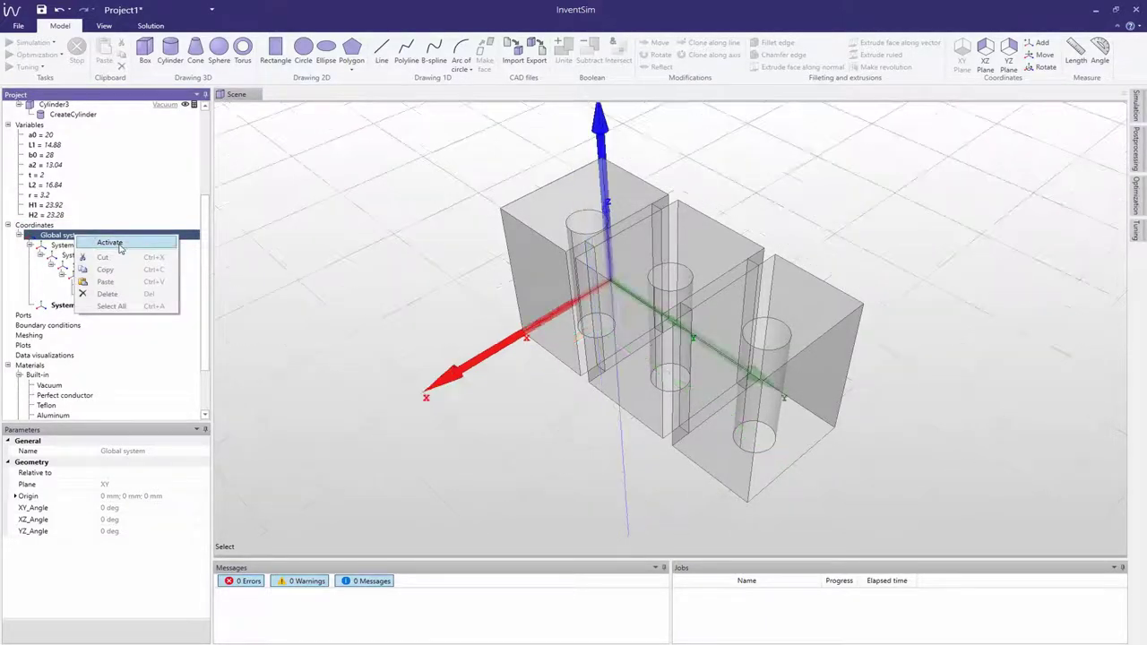
left_click(1040, 48)
left_click(358, 546)
type("a0/2")
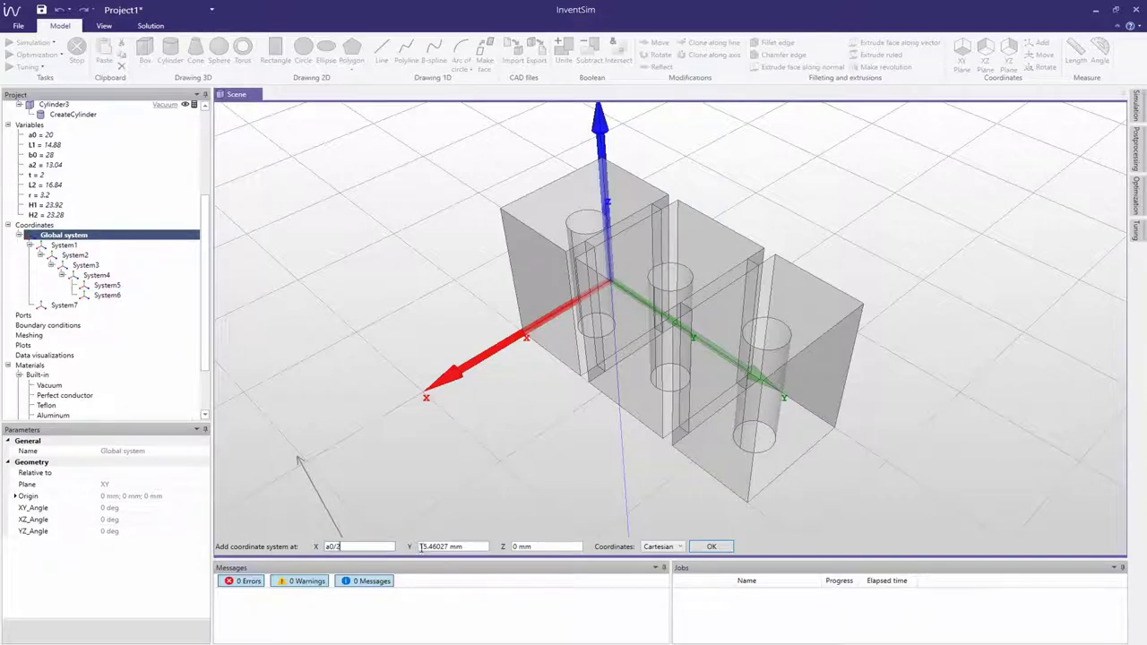
triple_click(421, 546)
type("0")
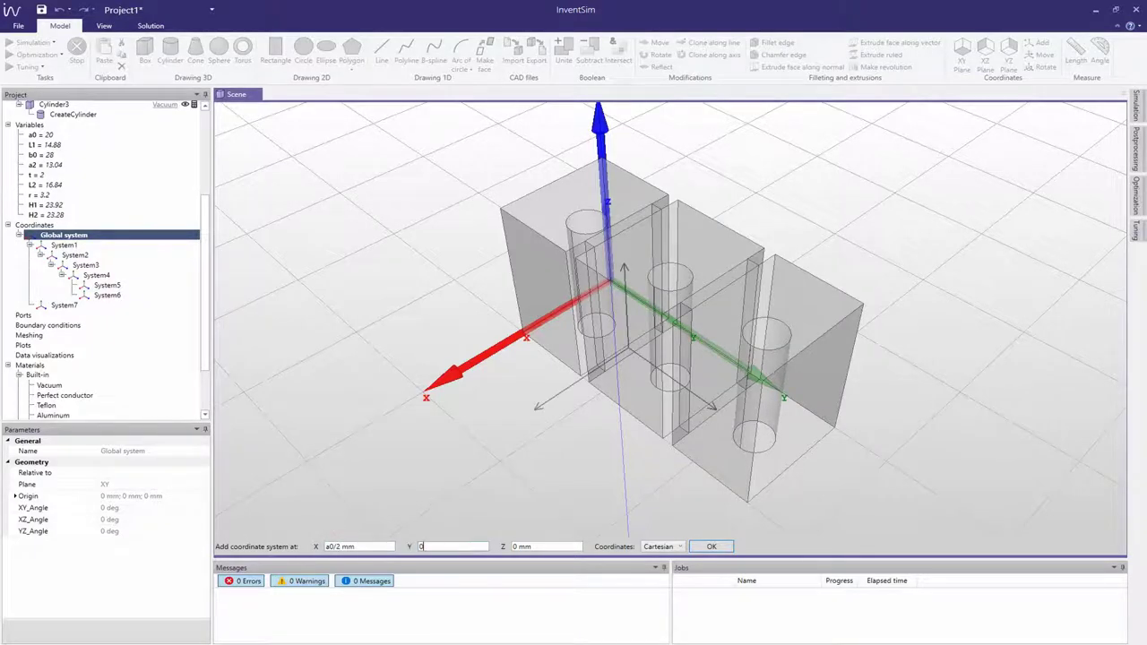
triple_click(518, 546)
type("b0/2")
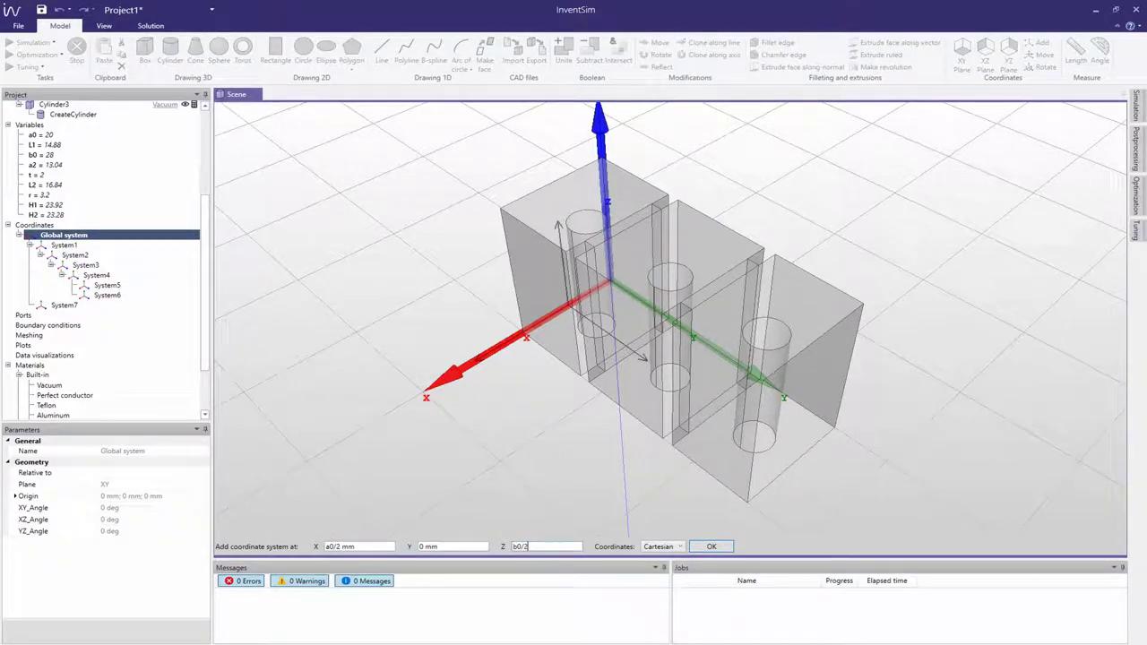
left_click(712, 547)
left_click(985, 50)
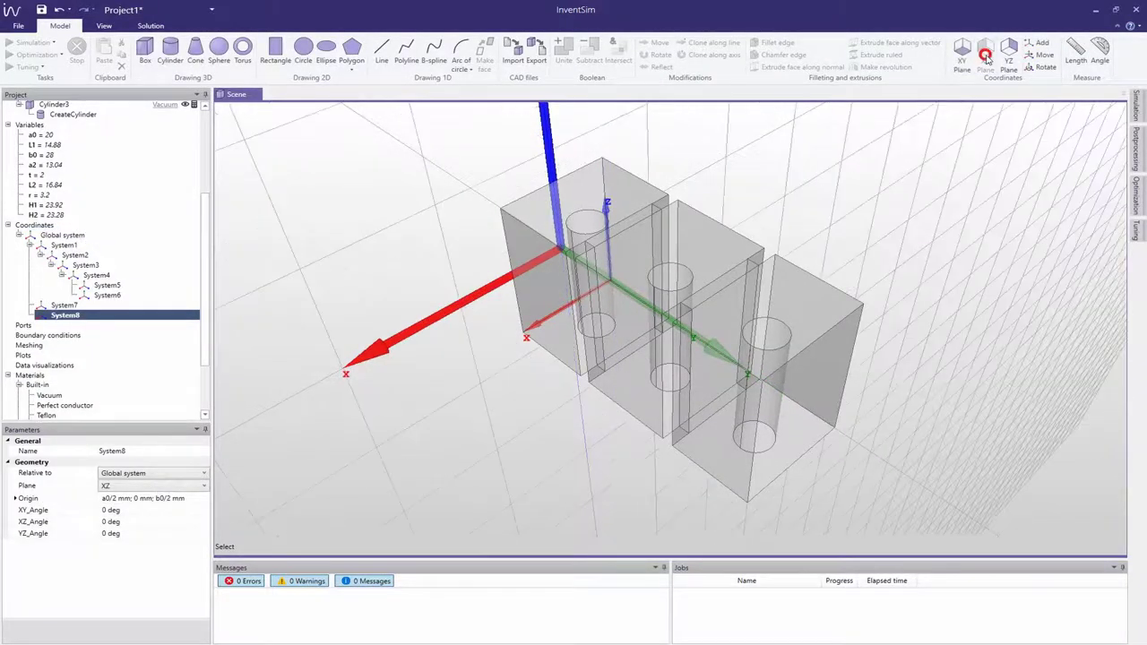
- Add a new variable dx = 11
right_click(52, 127)
left_click(72, 137)
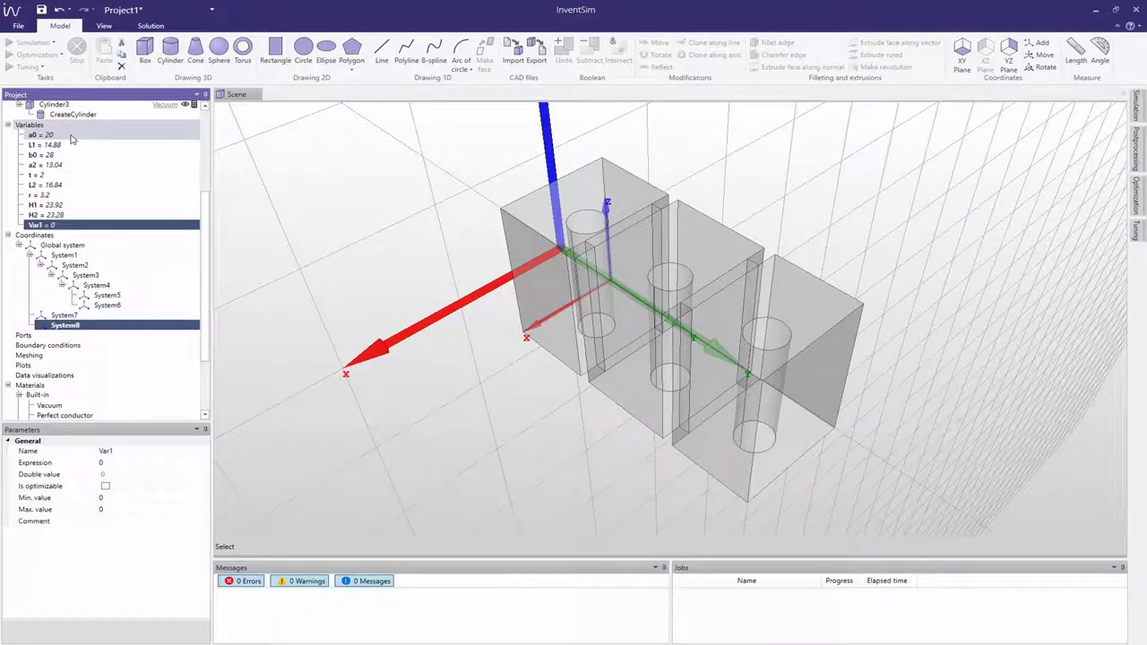
left_click(103, 451)
type("dx")
key("Tab")
type("11")
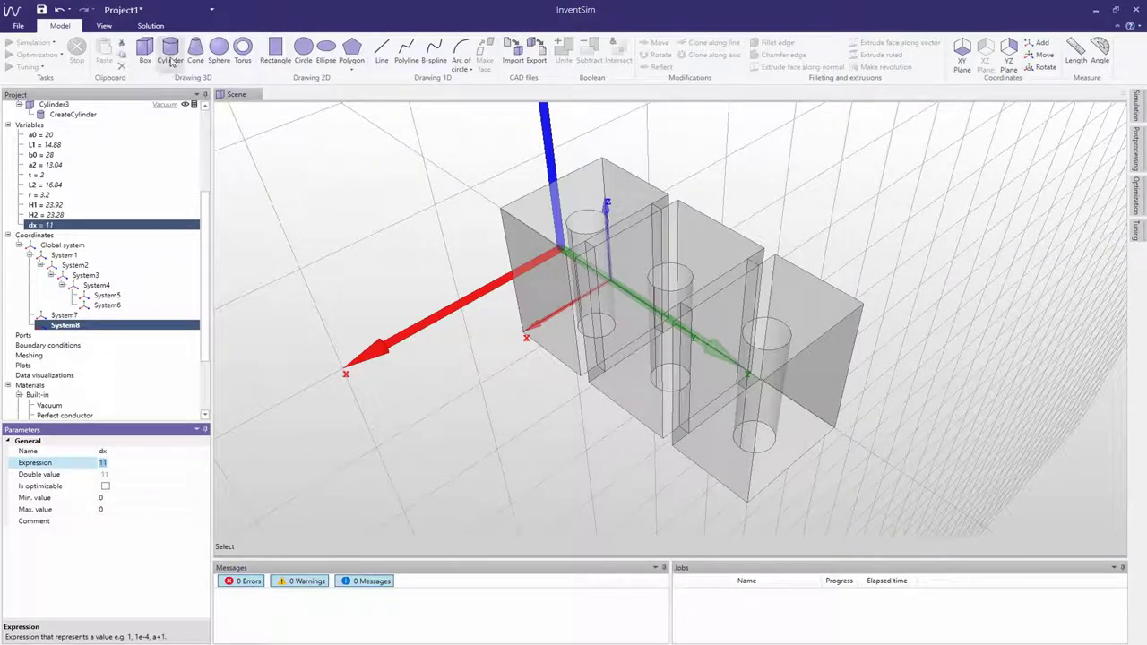
- Start a cylinder in System8 at starting point (0, 0, -dx)
left_click(170, 49)
type("0")
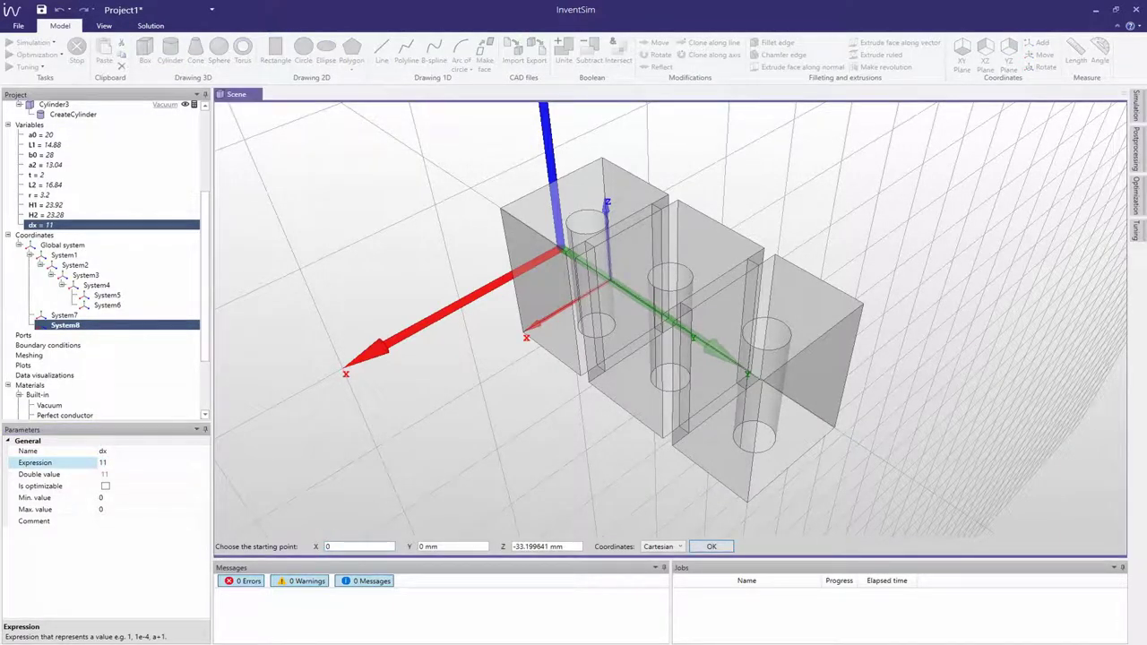
left_click(421, 546)
type("0")
left_click(515, 548)
type("-dx")
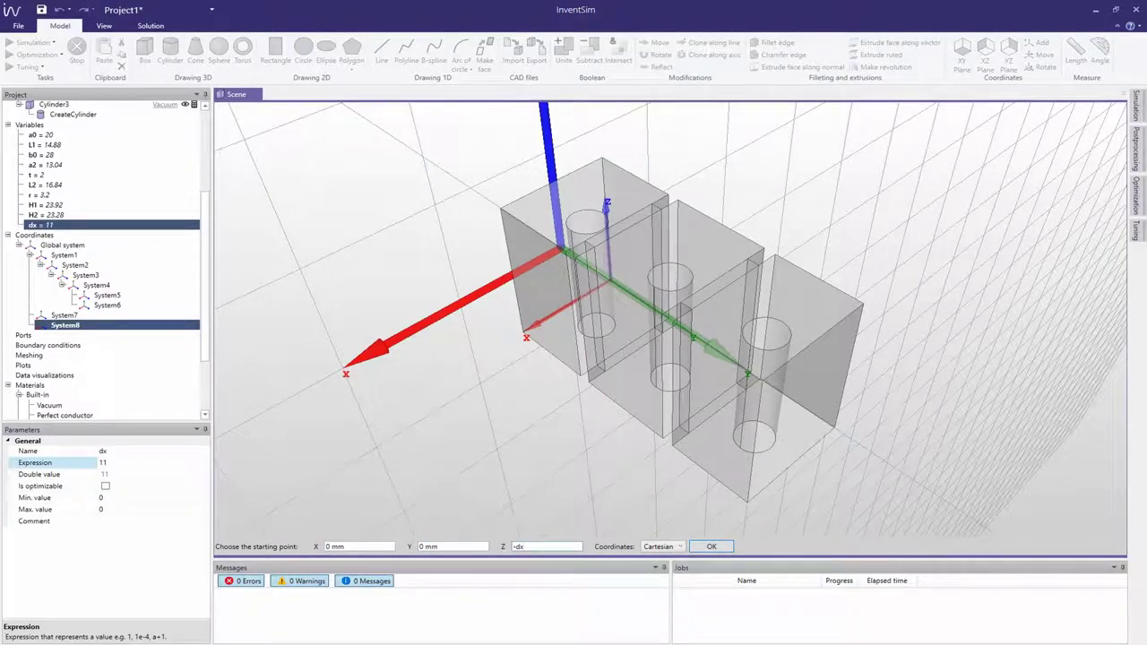
key("Return")
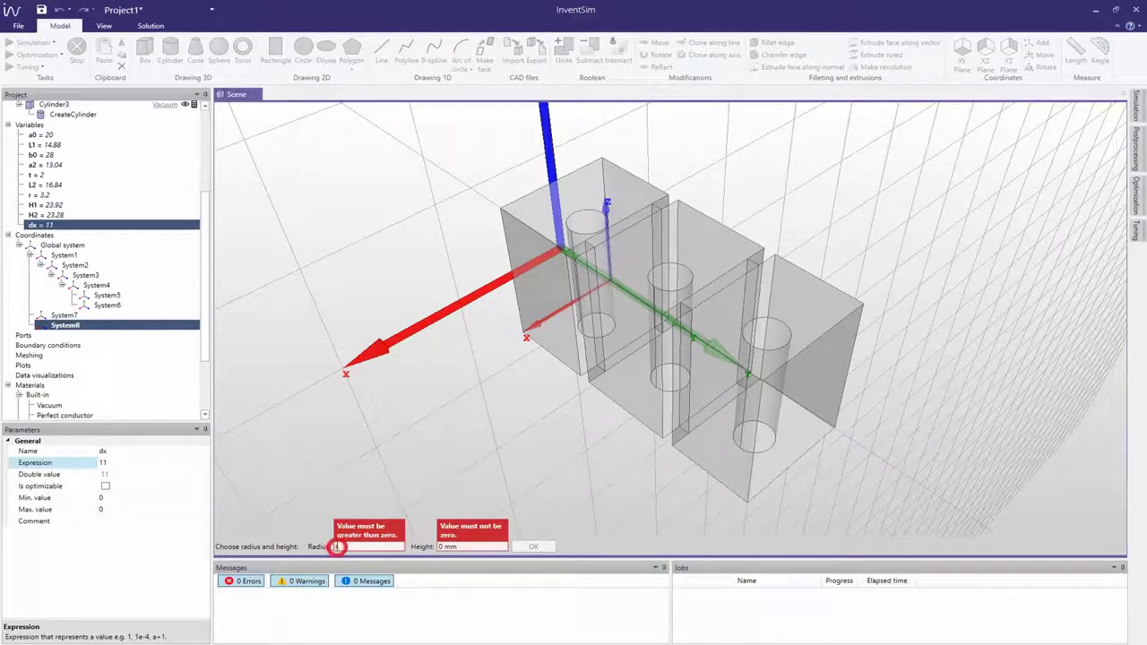
- Give the cylinder radius rp1 = 2.4 and height -Lp1 with new variable Lp1 = 12
type("rp1")
key("Return")
type("2")
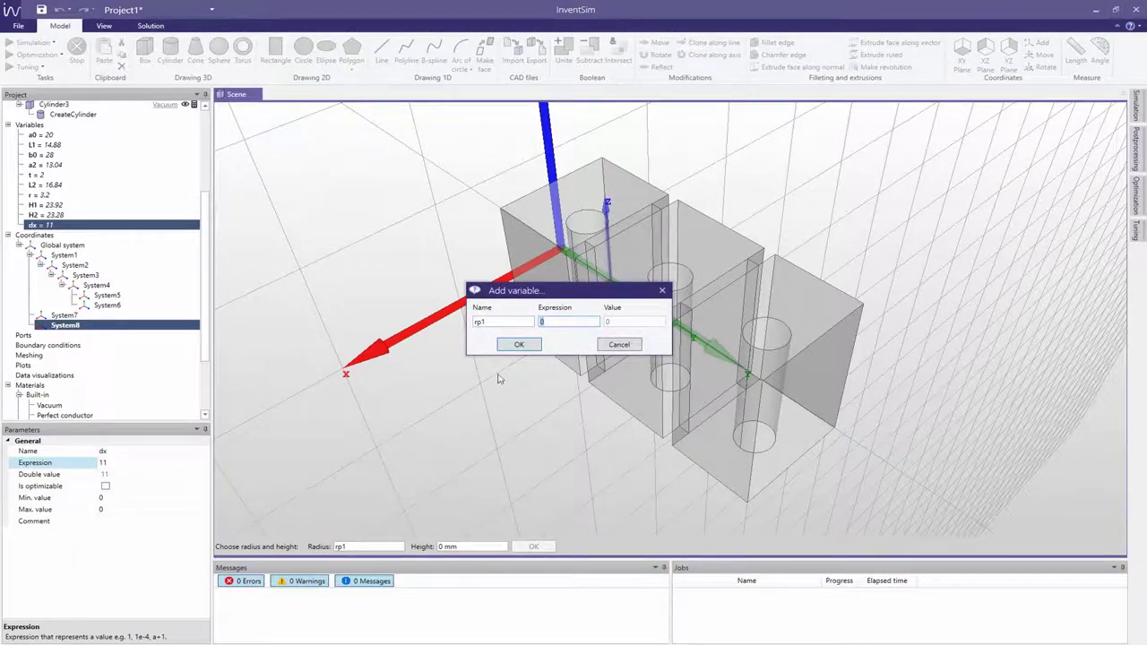
left_click(545, 322)
type("2.4")
left_click(520, 345)
key("Tab")
type("-Lp1")
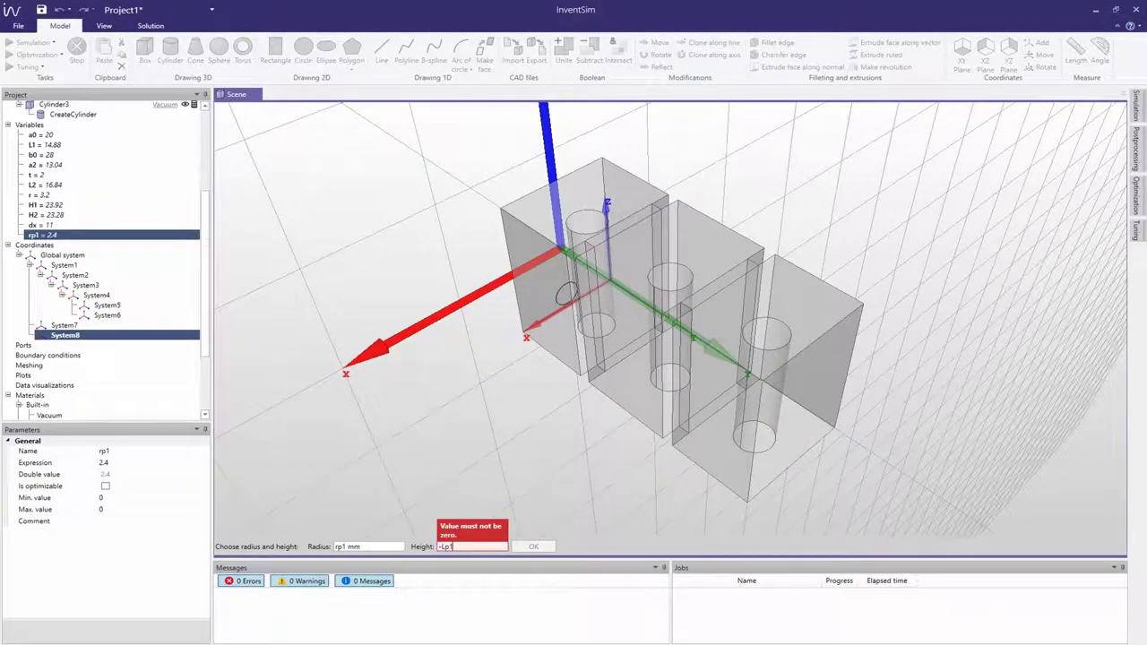
key("Return")
type("12")
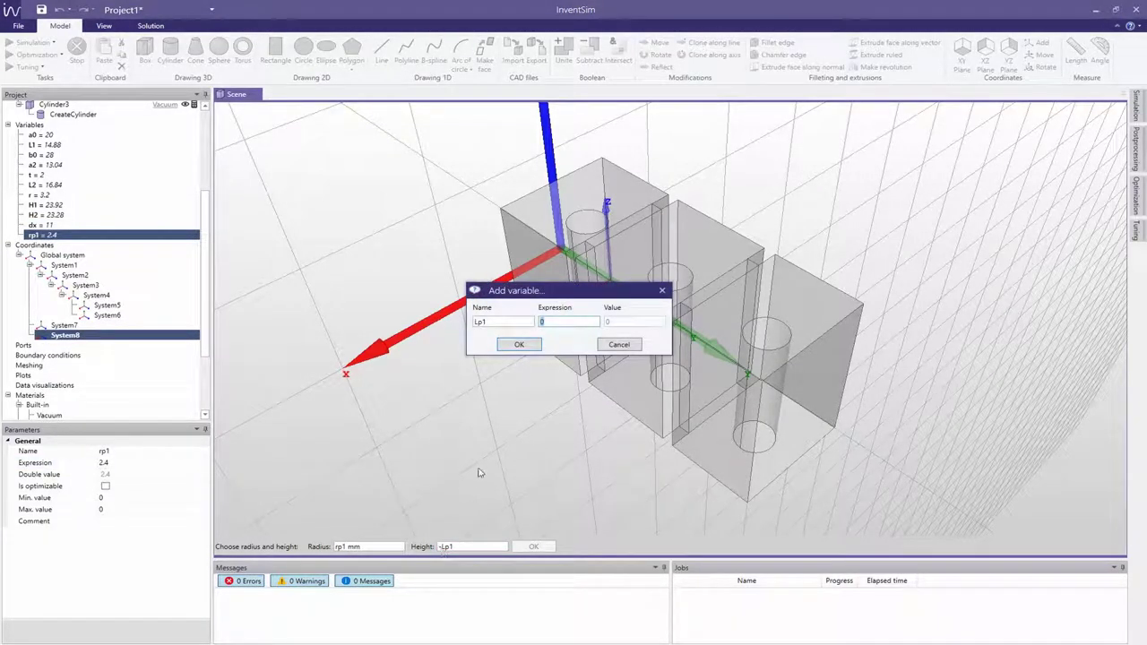
left_click(519, 344)
- Create System9 with its Y position at -Lp1
type("0")
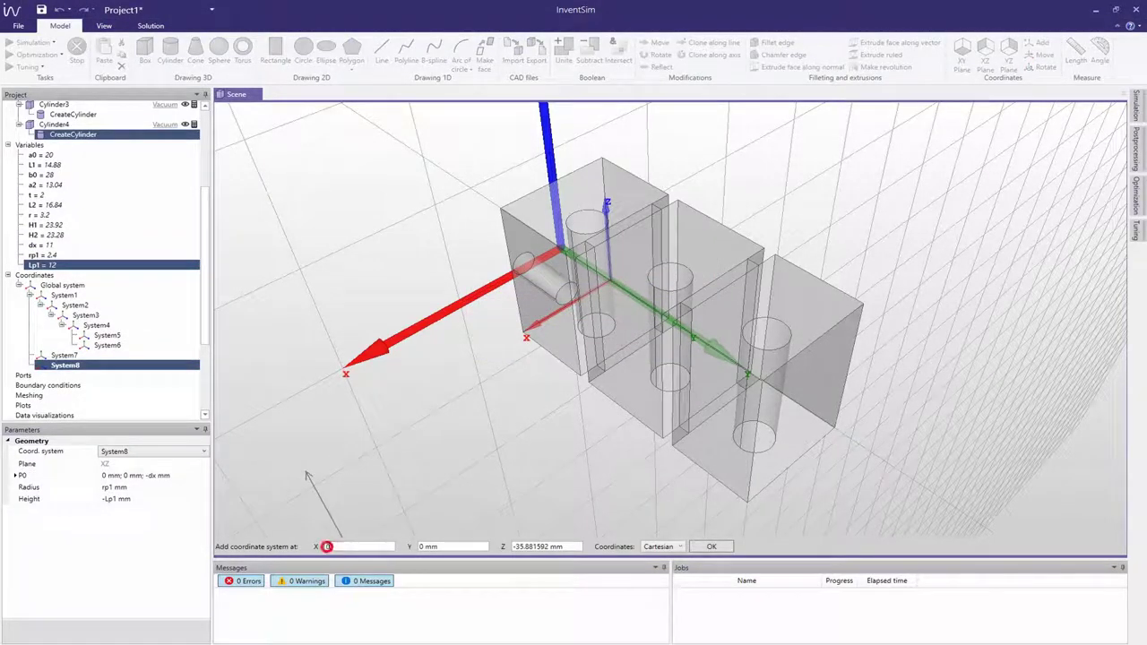
left_click(420, 547)
type("-Lp1")
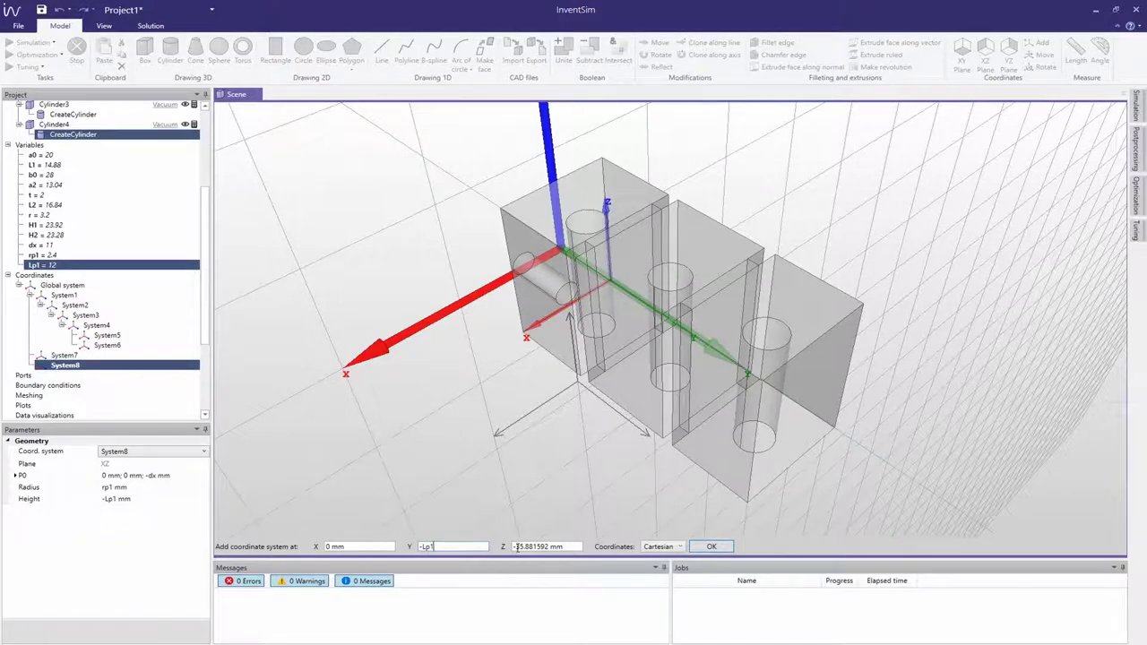
key("Tab")
type("-")
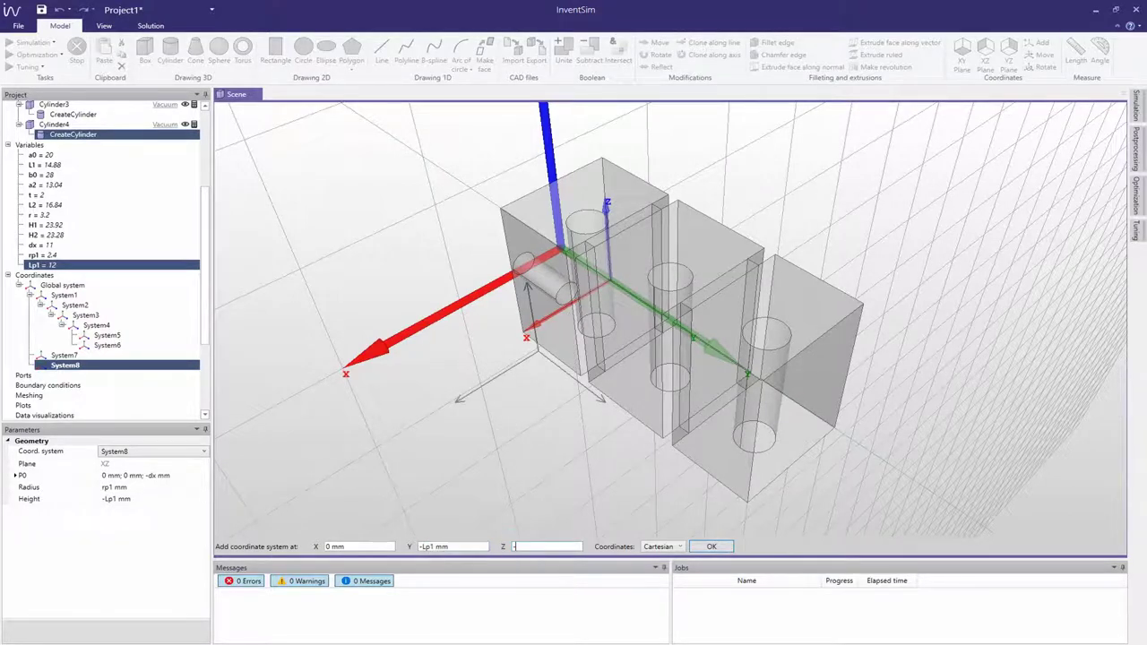
left_click(708, 545)
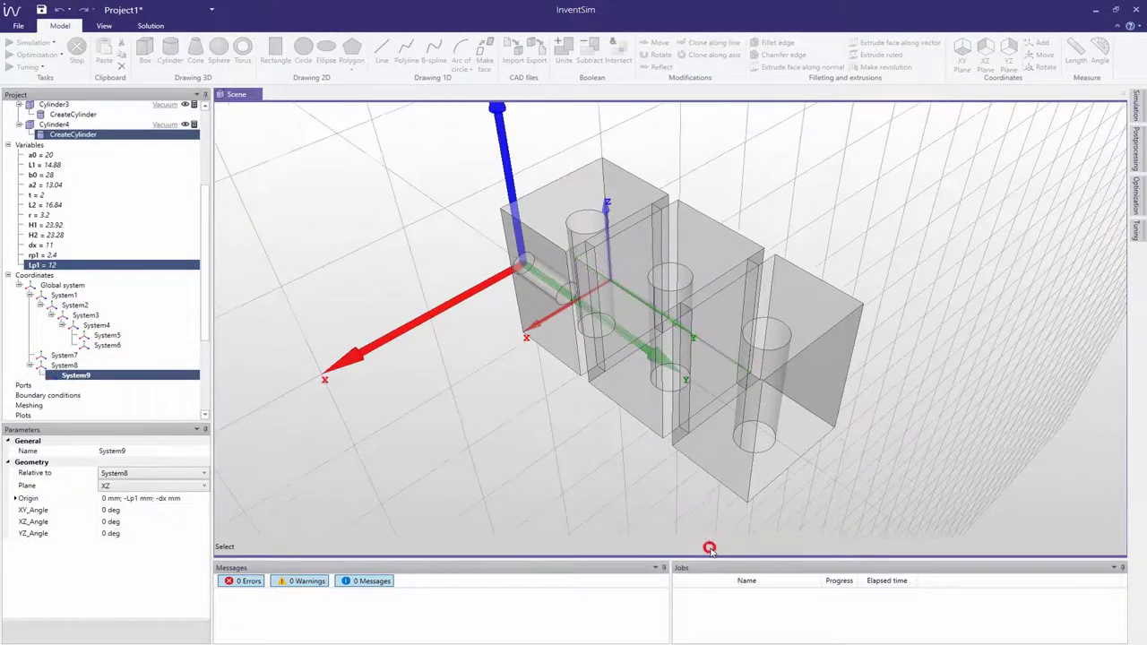
- Add variable Lp2 defined as L1/2-r+0.2 (4.44)
right_click(37, 147)
left_click(70, 155)
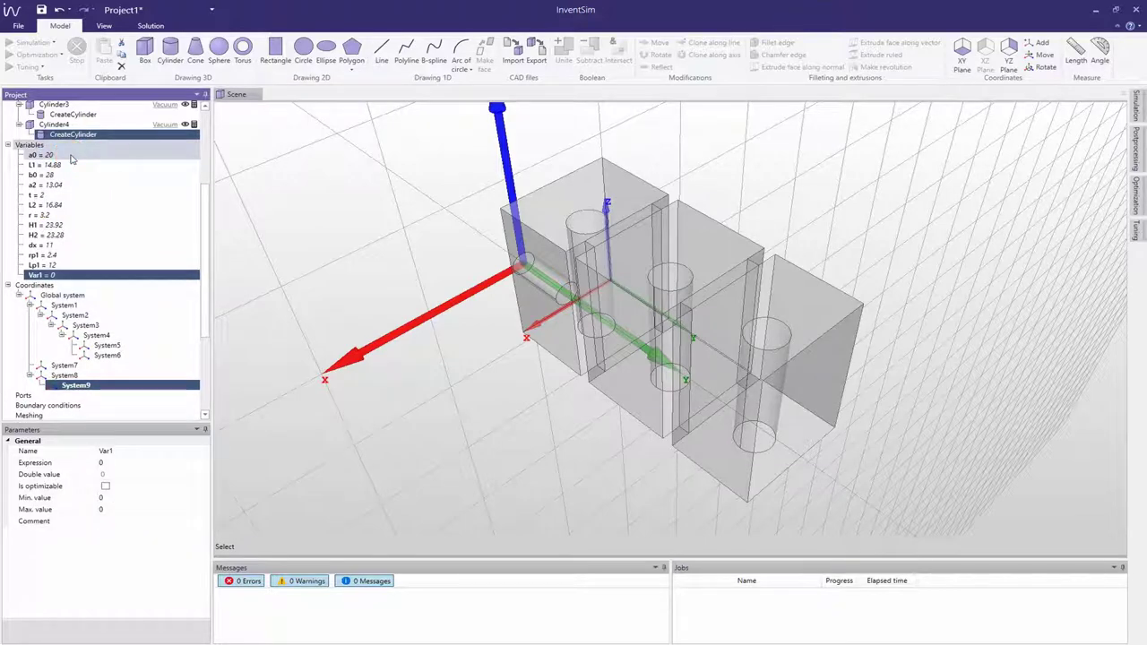
double_click(105, 451)
type("Lp2")
key("Tab")
type("L1")
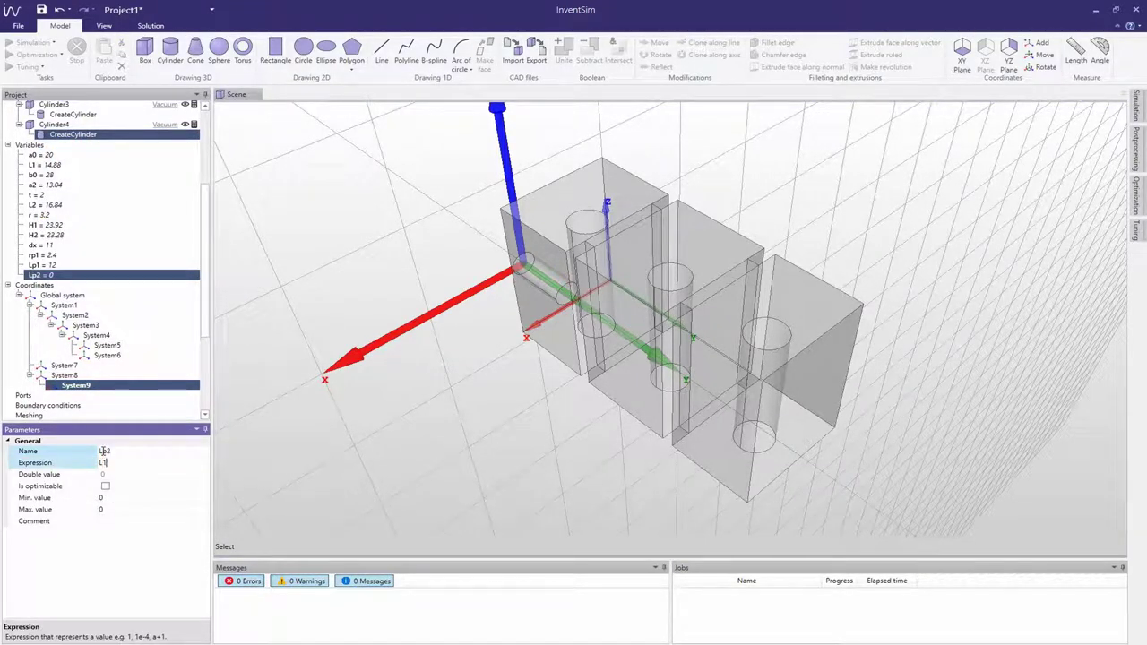
type("/3-")
type("r+0.2")
key("Return")
- Start a cylinder in System9 with its starting point at the origin
left_click(171, 49)
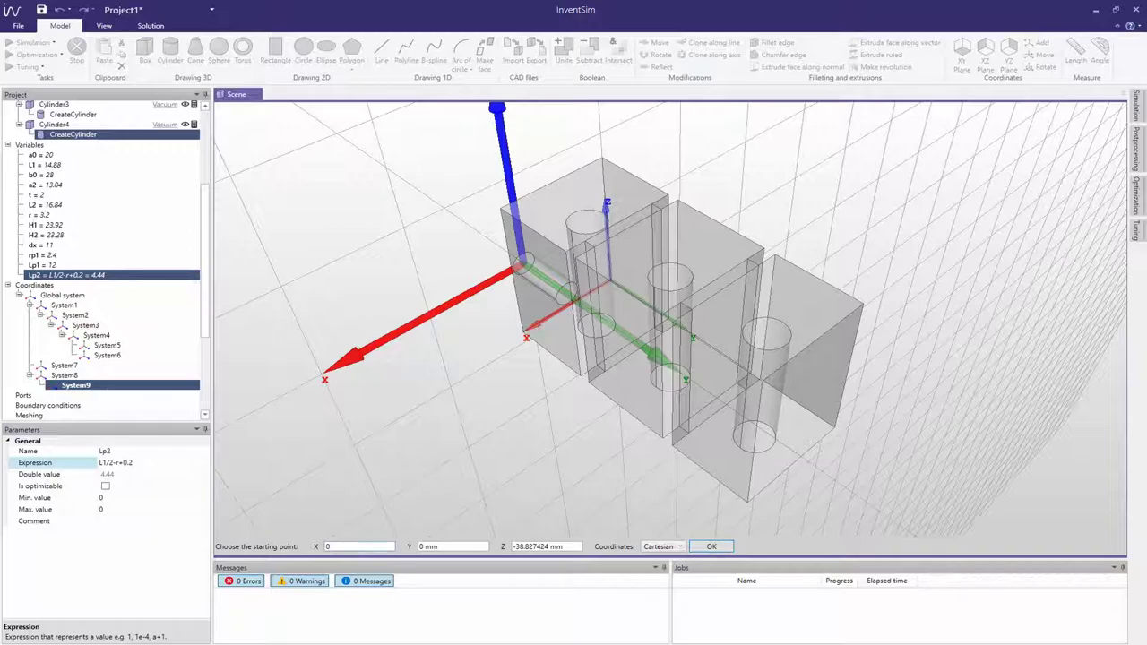
left_click(421, 546)
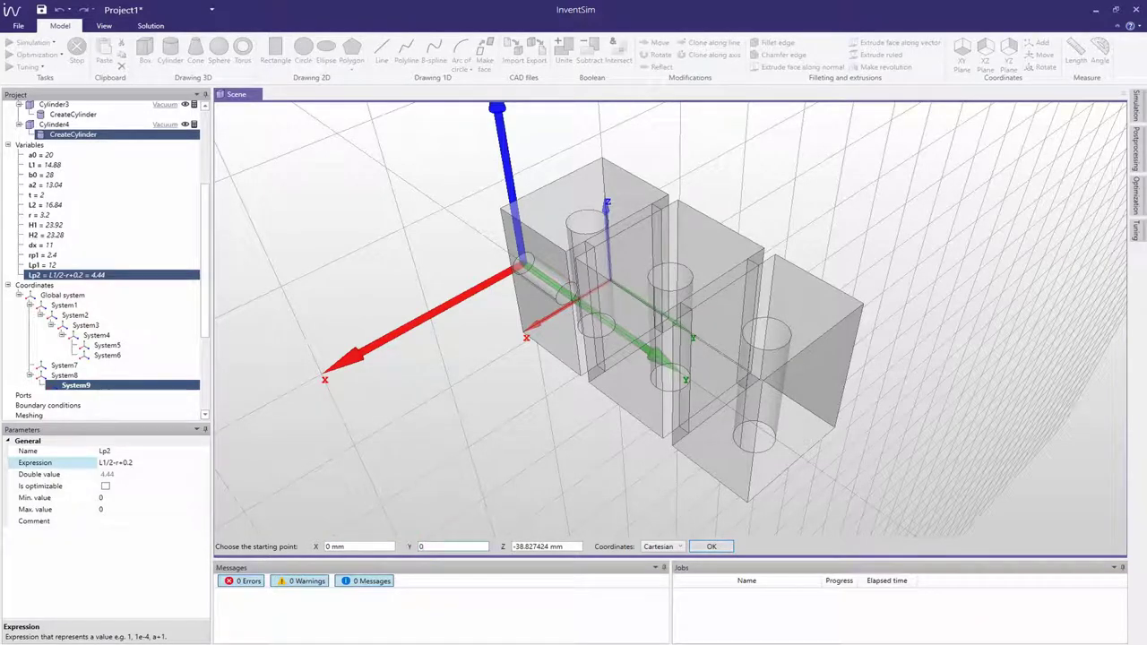
left_click(515, 547)
type("0")
left_click(710, 546)
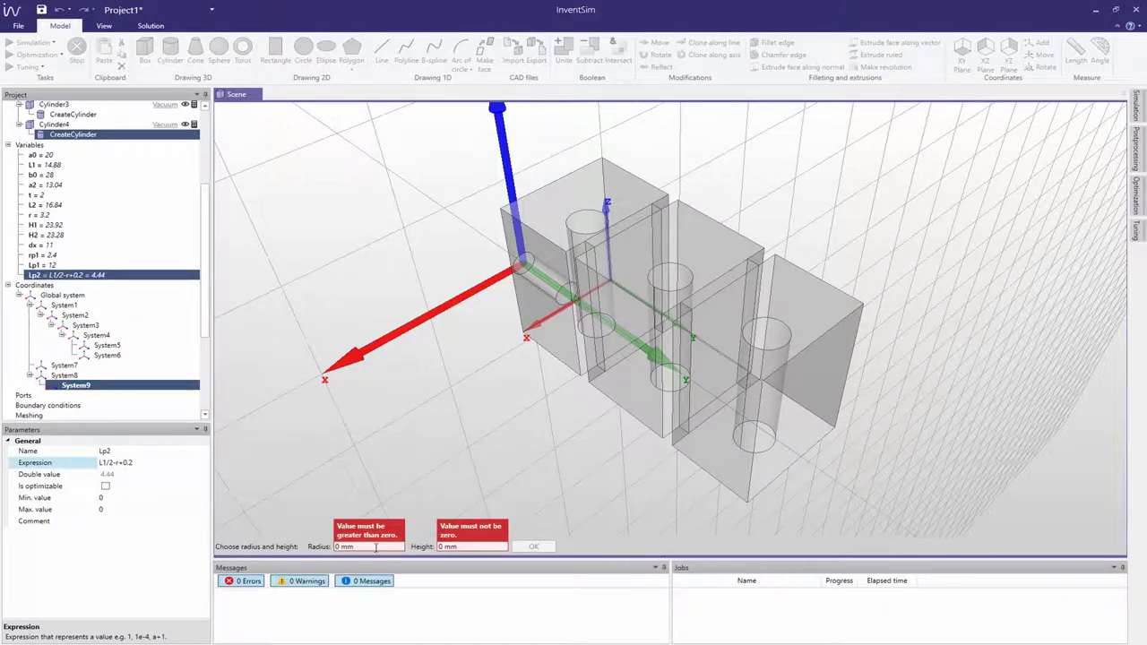
- Set radius rp2 = 0.8 (new variable) and height Lp1+Lp2 to create Cylinder5
left_click(339, 547)
type("rp2")
key("Return")
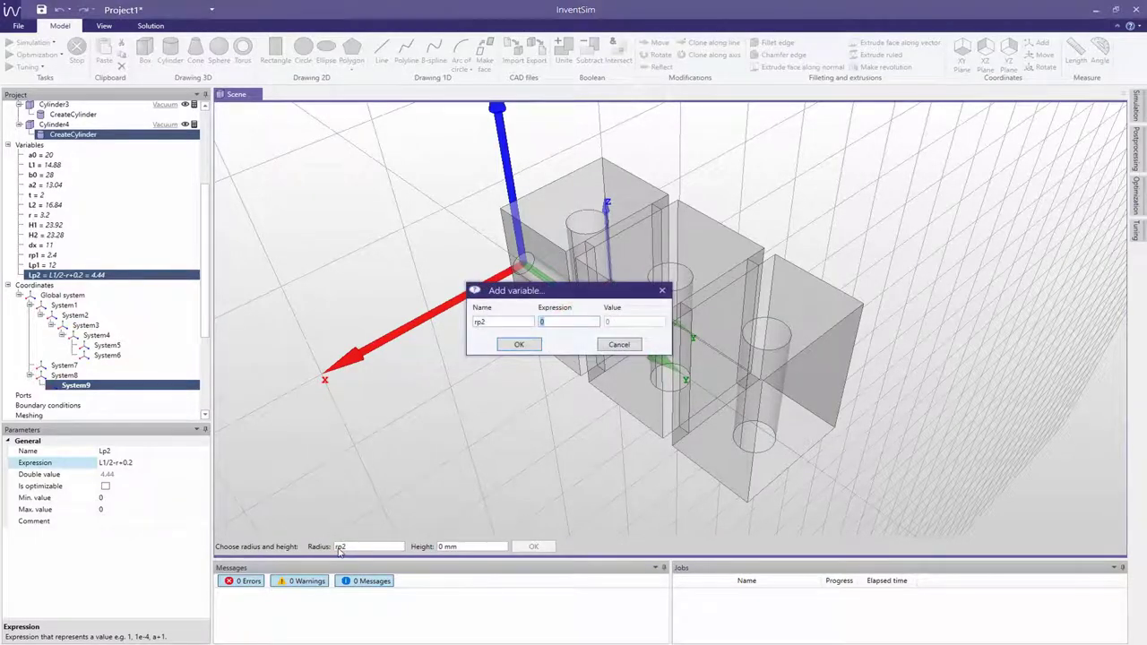
type("0.8")
left_click(519, 345)
key("Tab")
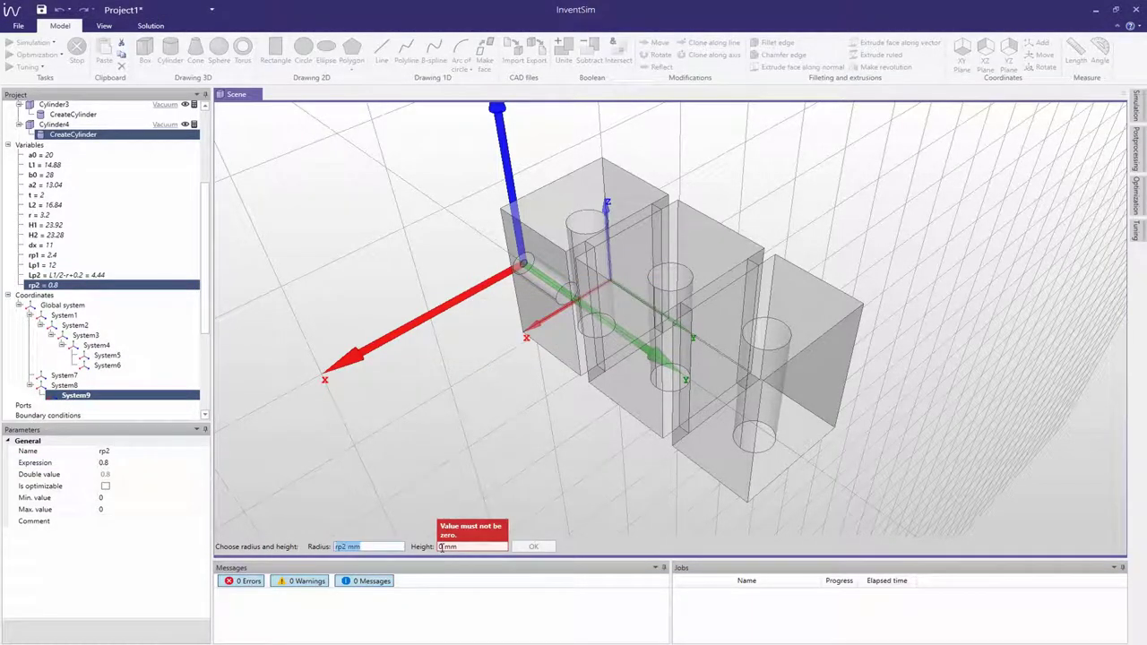
type("Lp1+Lp2")
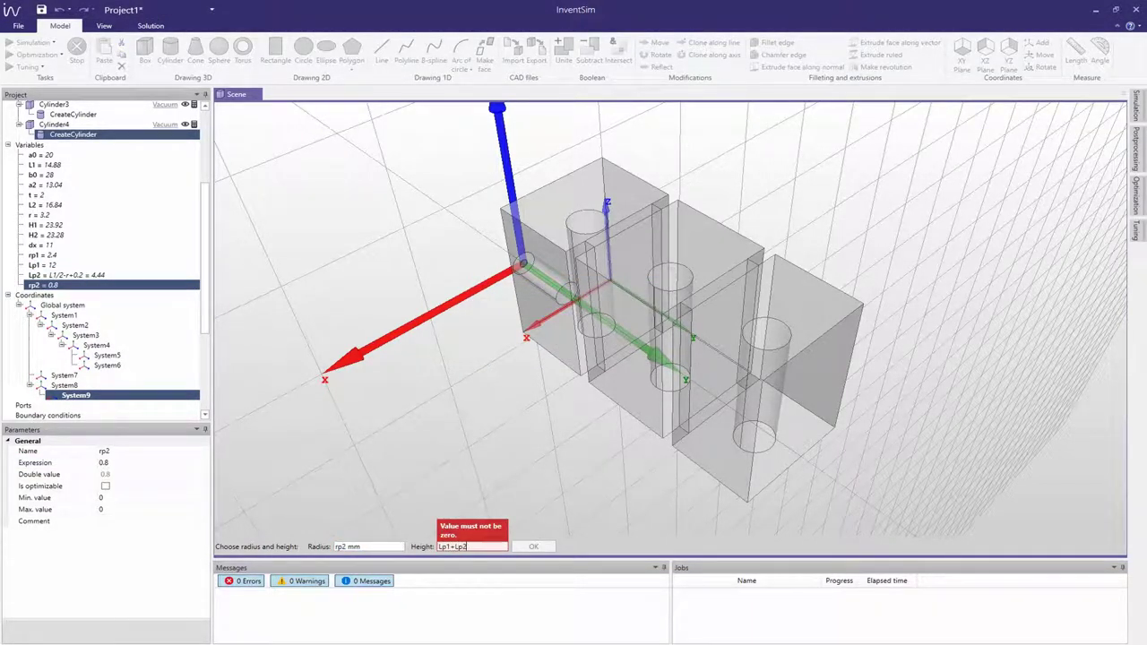
key("Return")
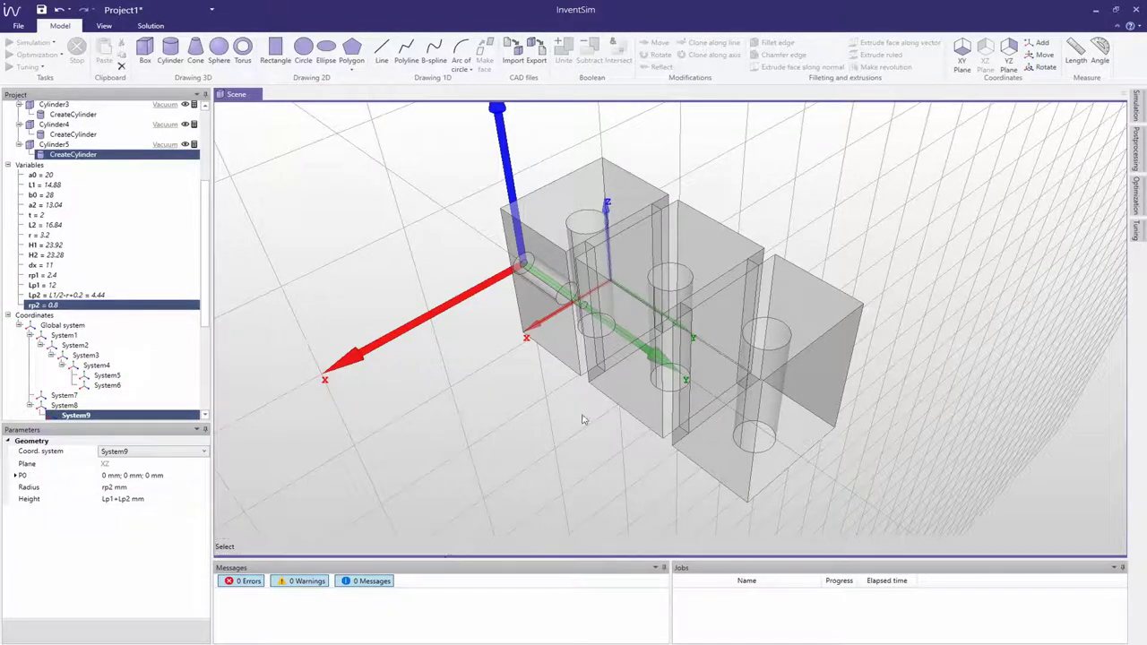
- Activate the Global system and add System10 at (a0/2, 2*L1+L2+2*t, b0/2)
left_click(59, 326)
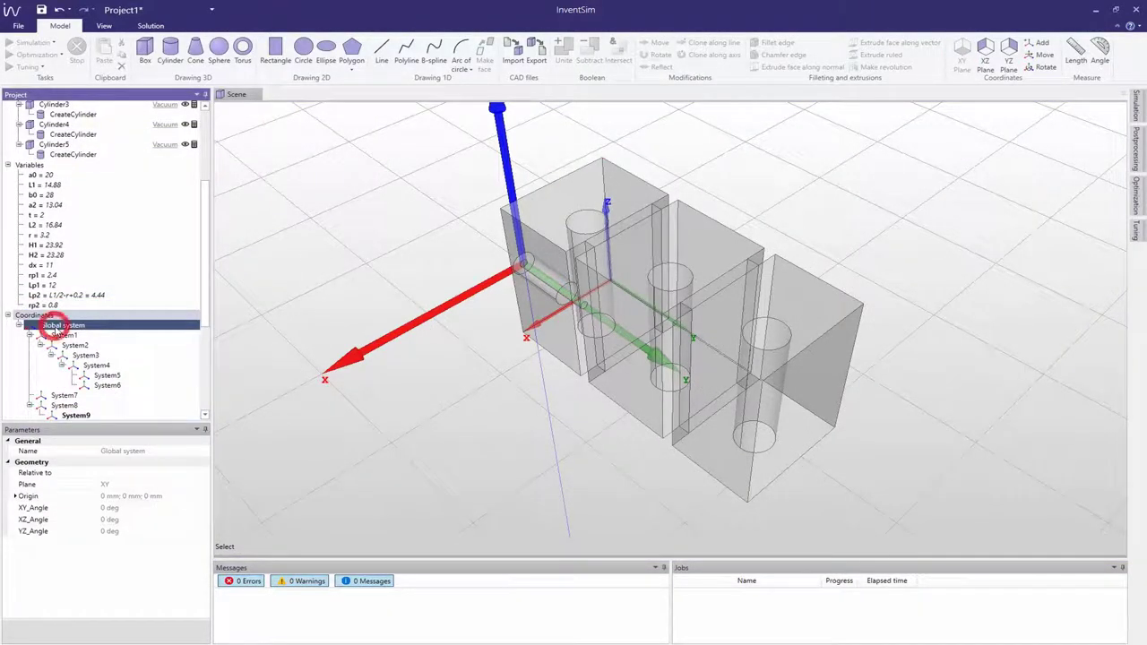
right_click(57, 330)
left_click(91, 335)
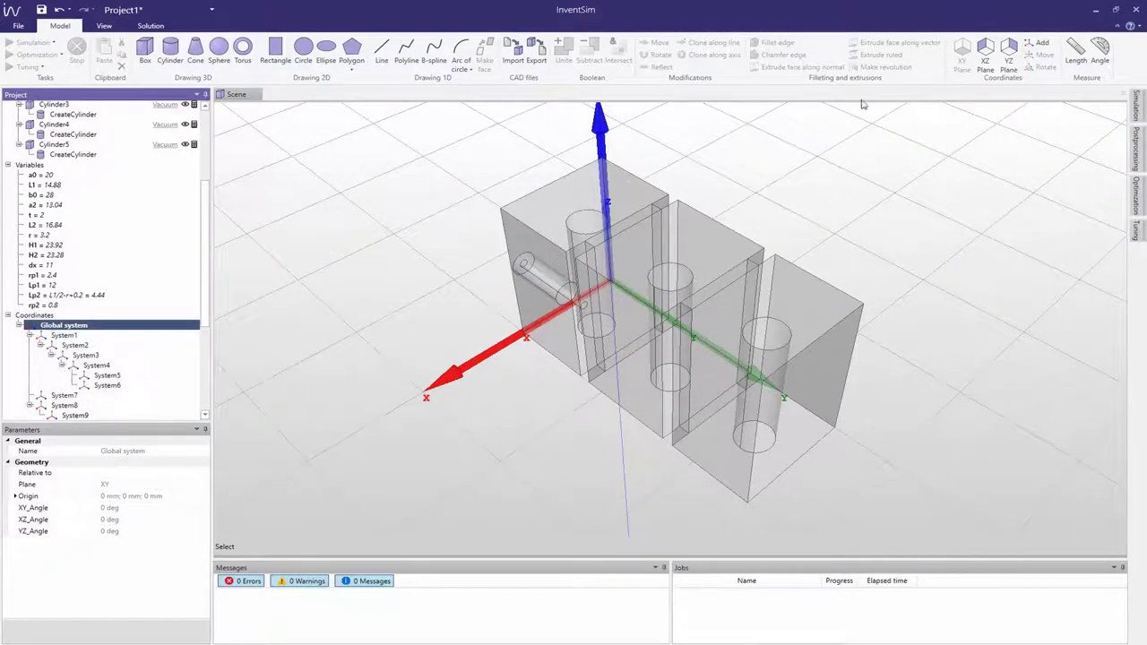
left_click(1042, 45)
triple_click(329, 547)
type("a0")
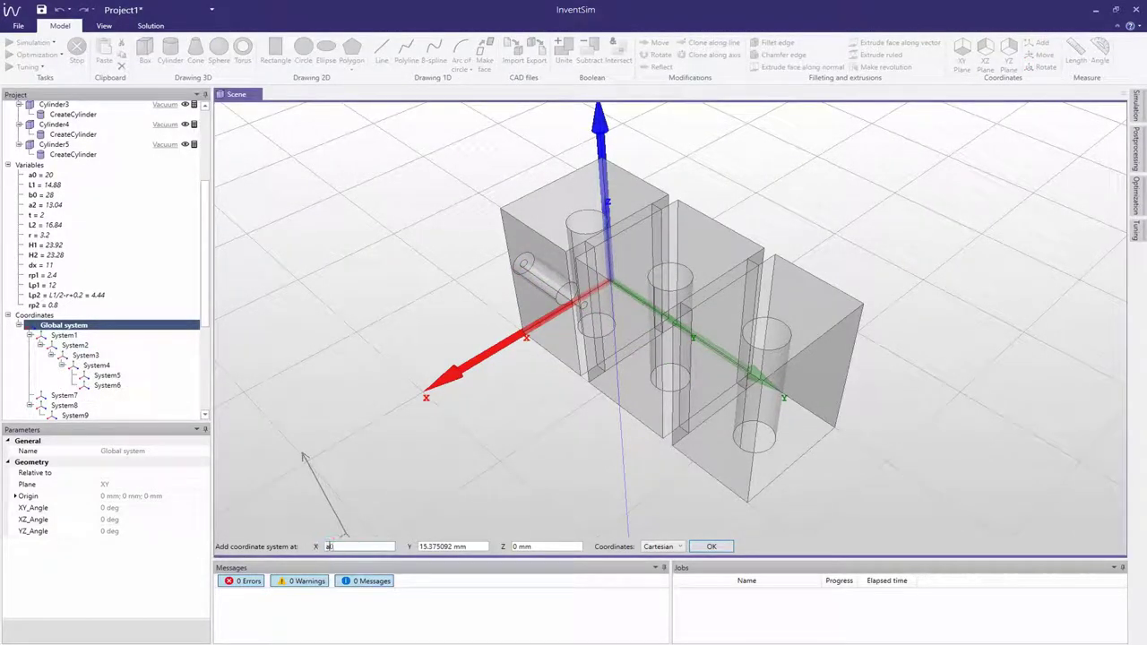
type("/2")
triple_click(422, 547)
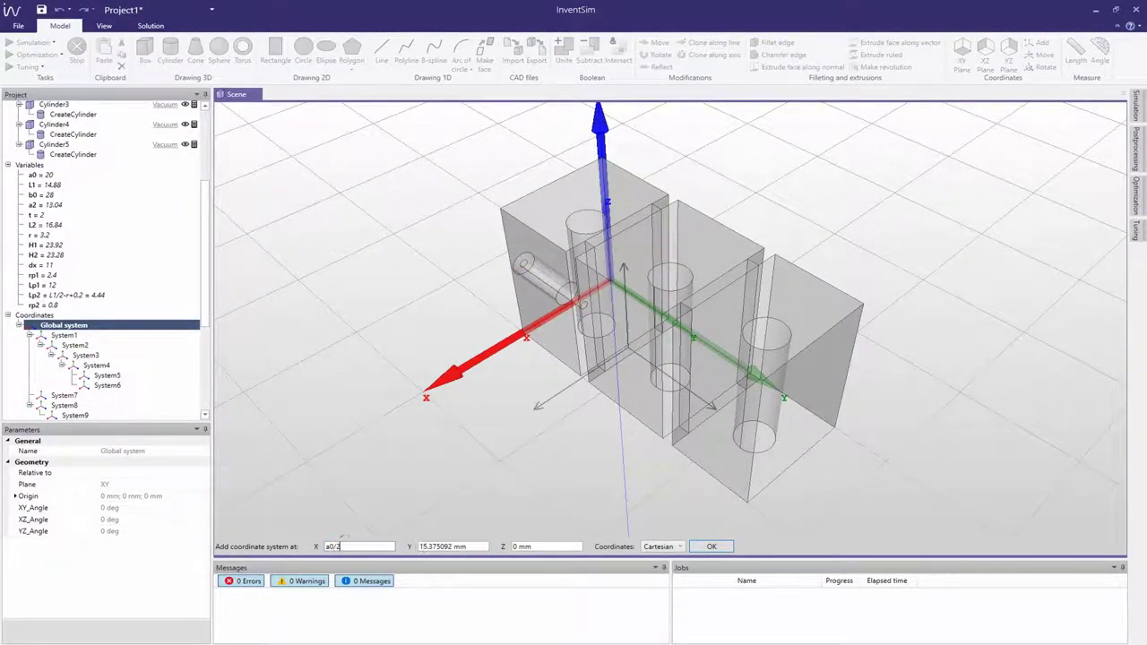
type("2*L1+L")
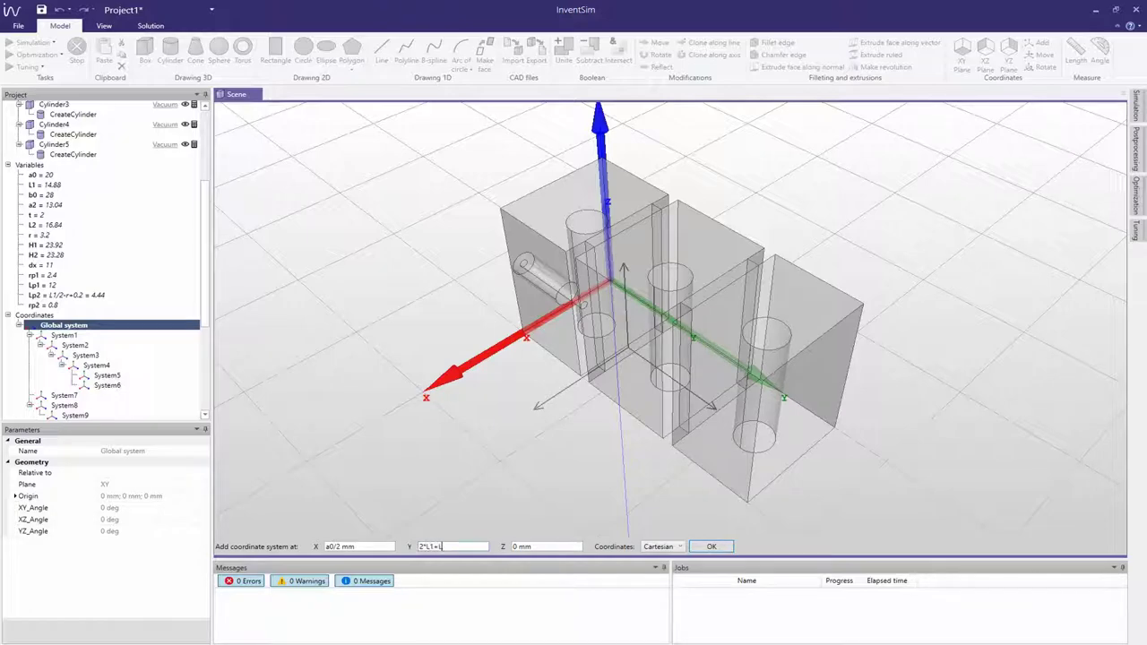
type("2+2*t")
triple_click(520, 547)
type("b0/2")
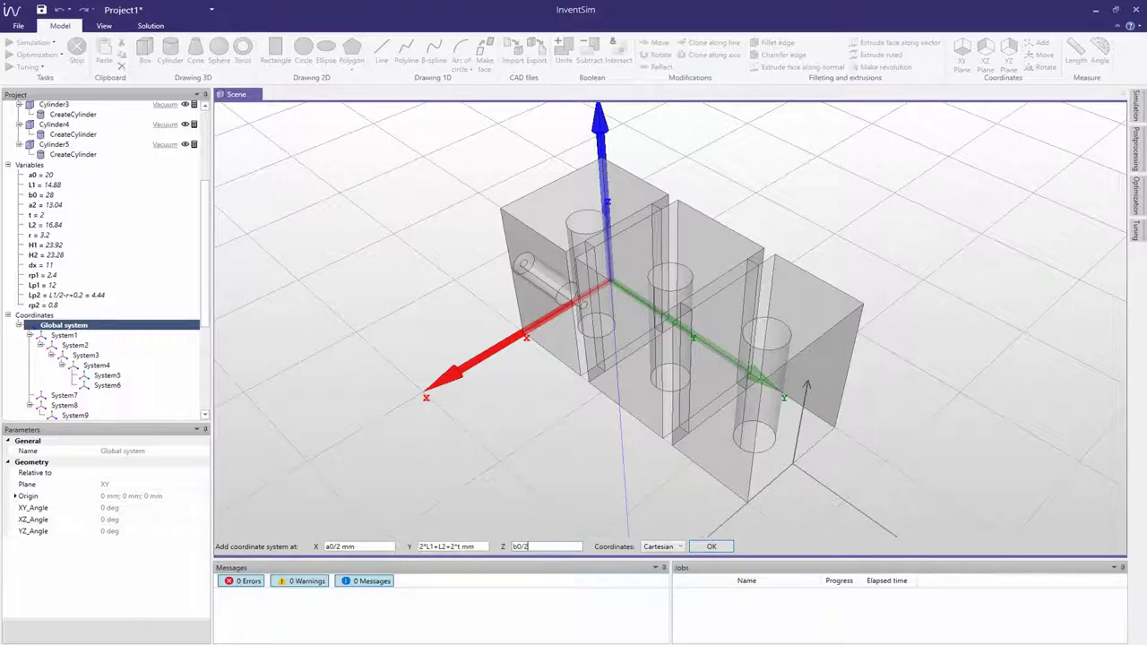
left_click(711, 547)
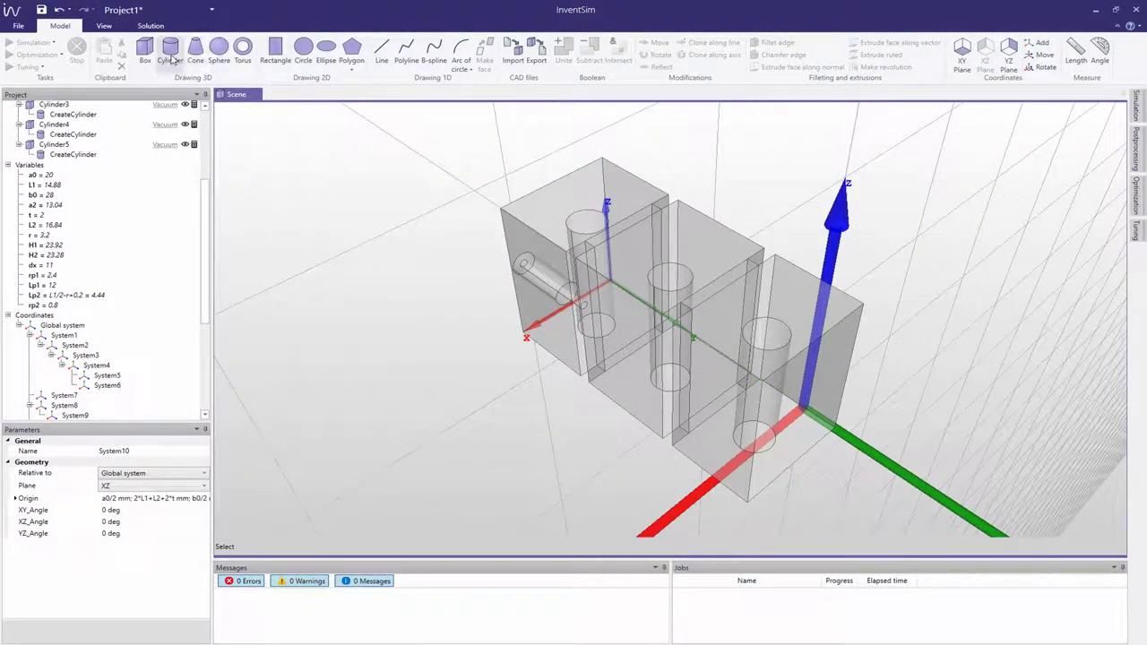
- Set a cylinder's starting point on System10 to (0, 0, -dx)
triple_click(358, 546)
type("0")
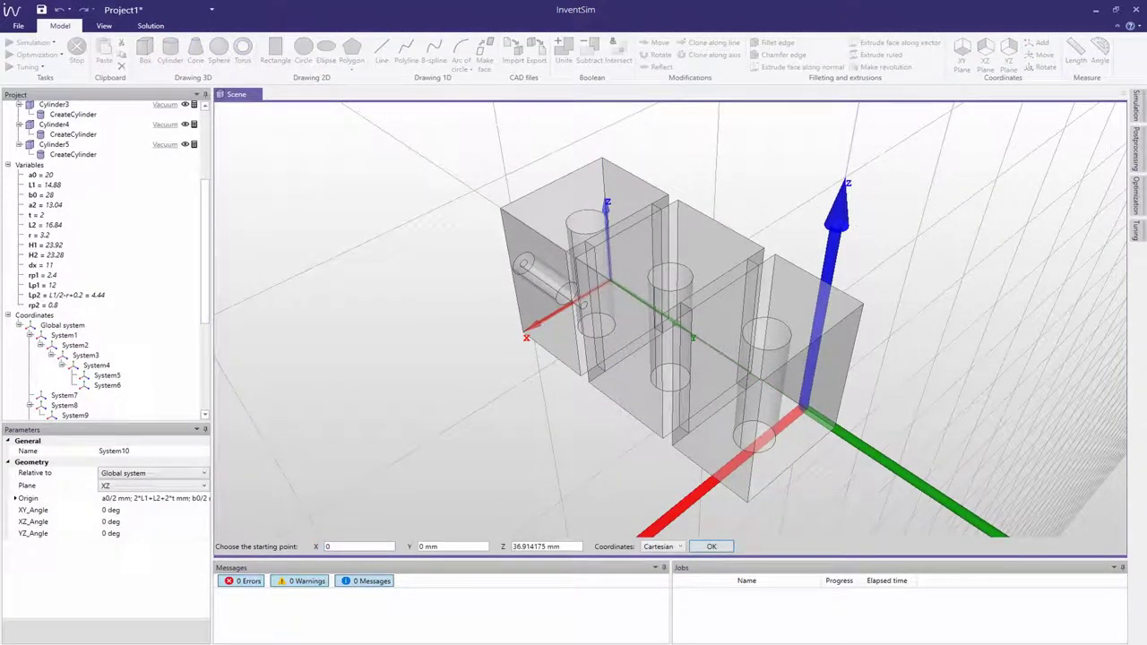
triple_click(418, 547)
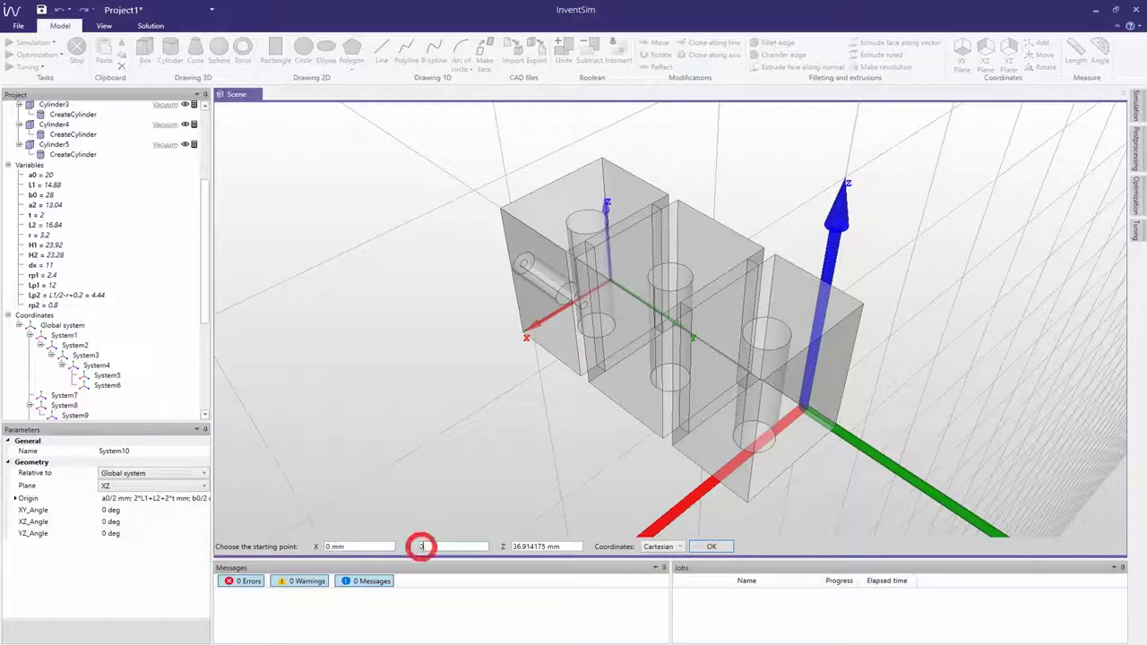
type("0")
triple_click(542, 547)
type("-dx")
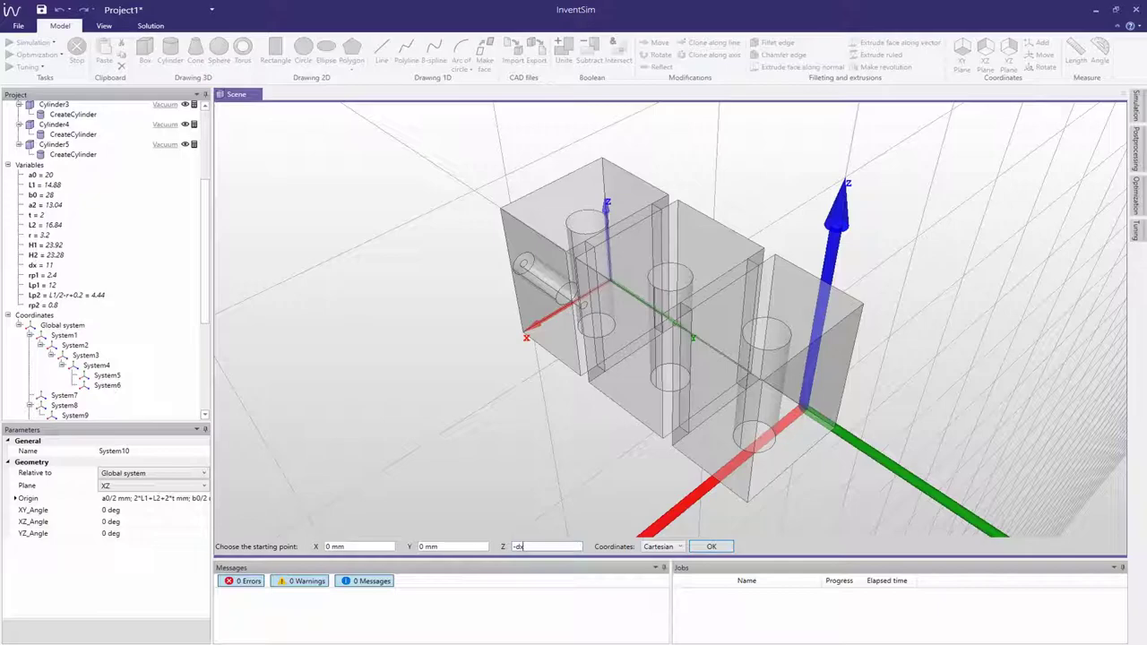
left_click(710, 547)
- Create Cylinder6 with radius rp1 and height Lp1
left_click(339, 547)
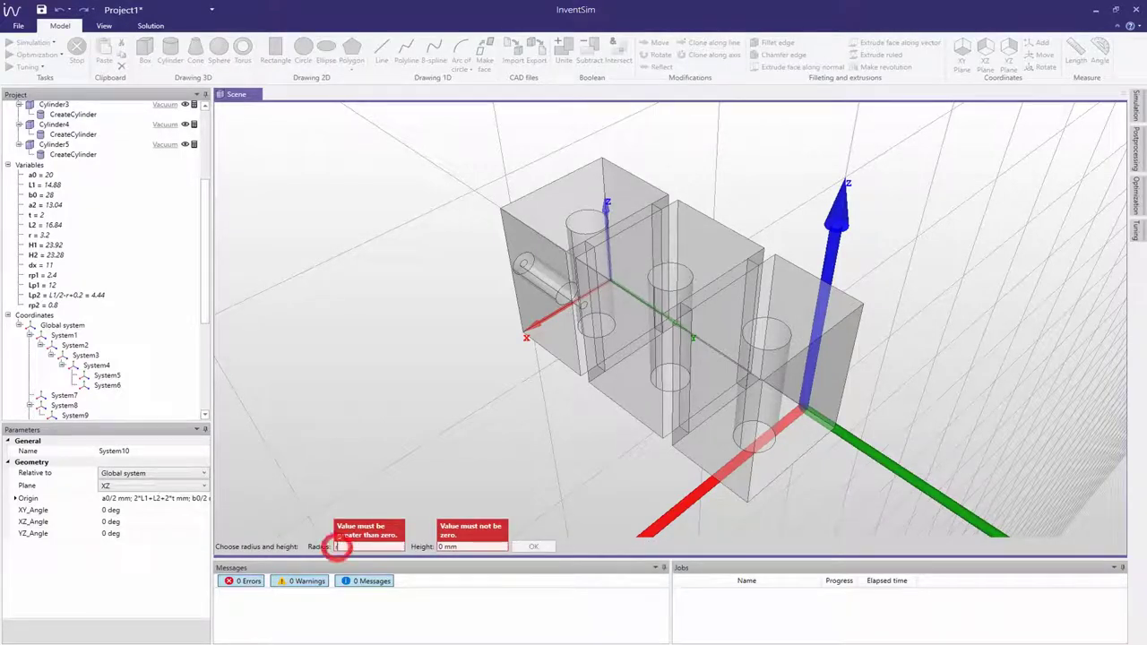
type("rp1")
key("Return")
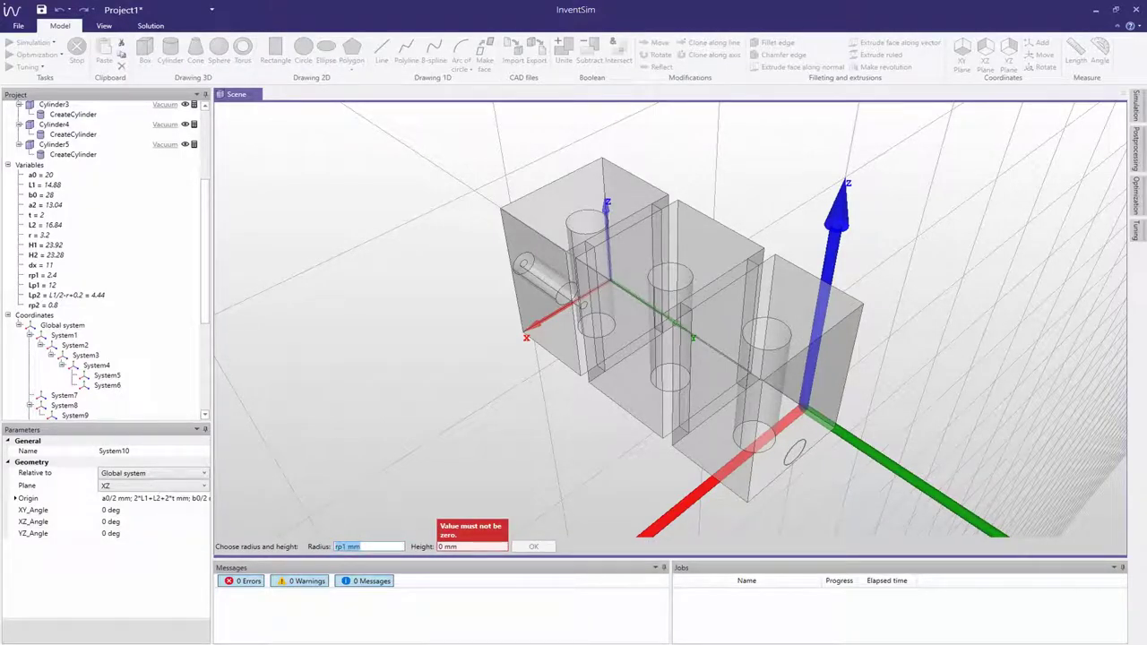
key("Tab")
type("Lp")
key("Return")
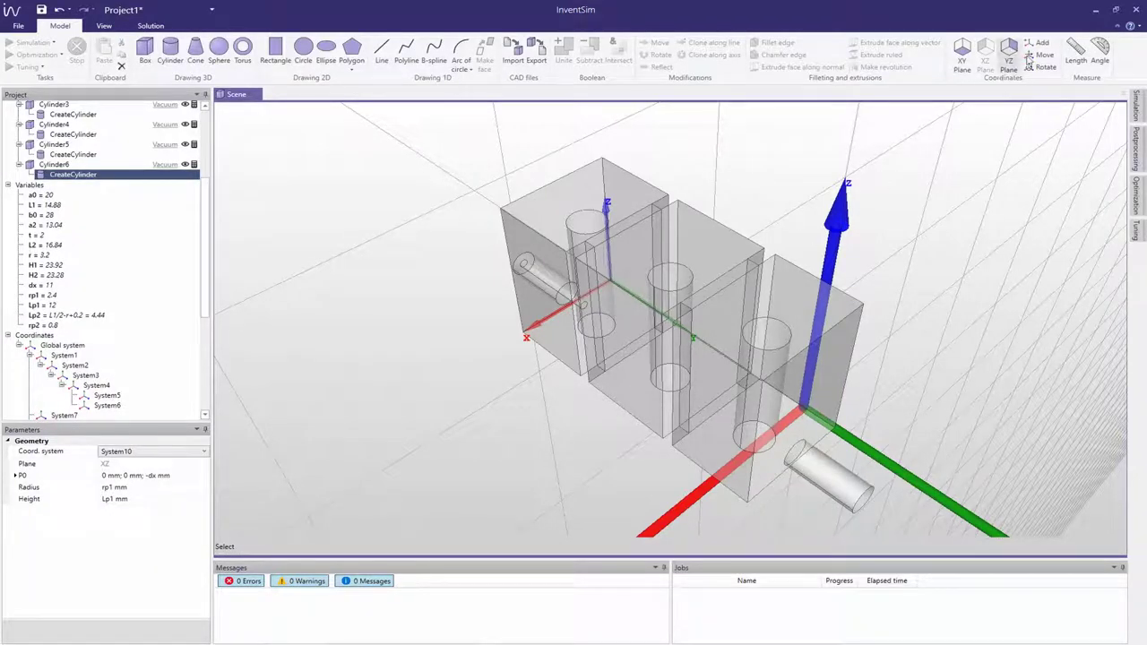
left_click(1037, 43)
- Add coordinate system System11 at 0, Lp1, 0 relative to System10
type("0")
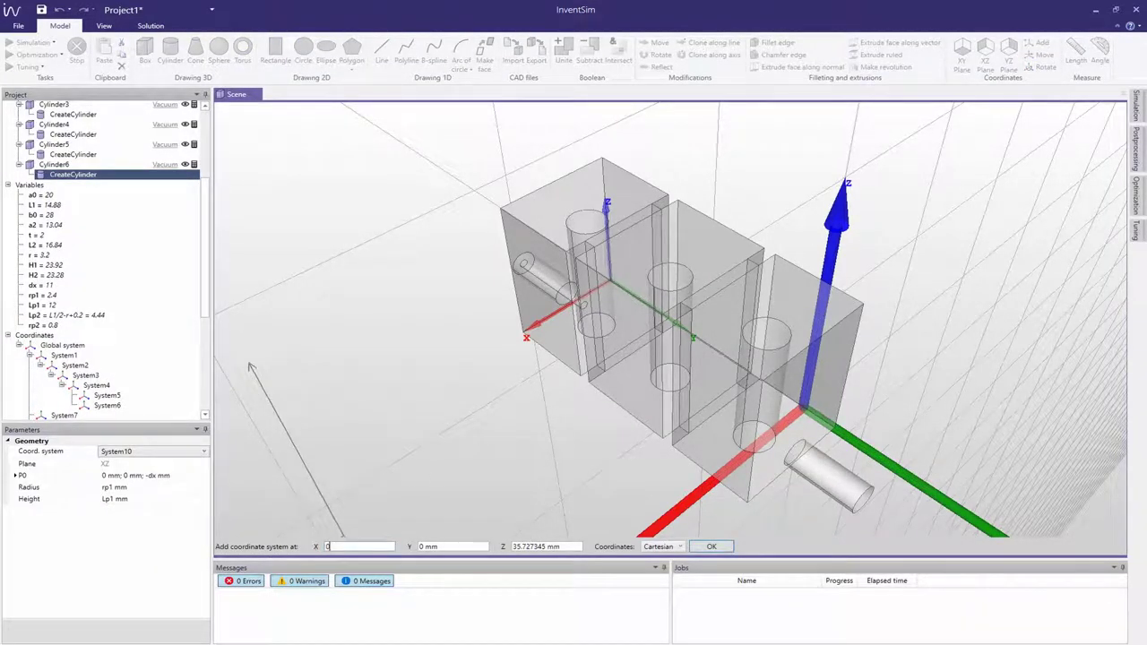
key("Tab")
type("Lp")
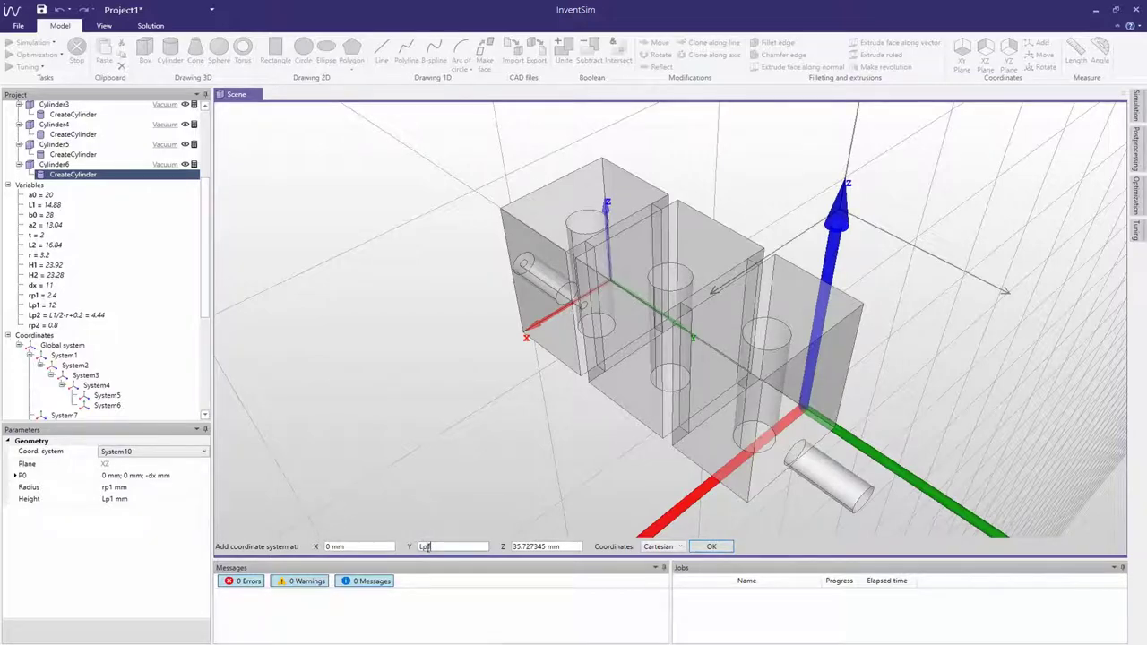
type("1")
key("Tab")
type("0")
left_click(710, 547)
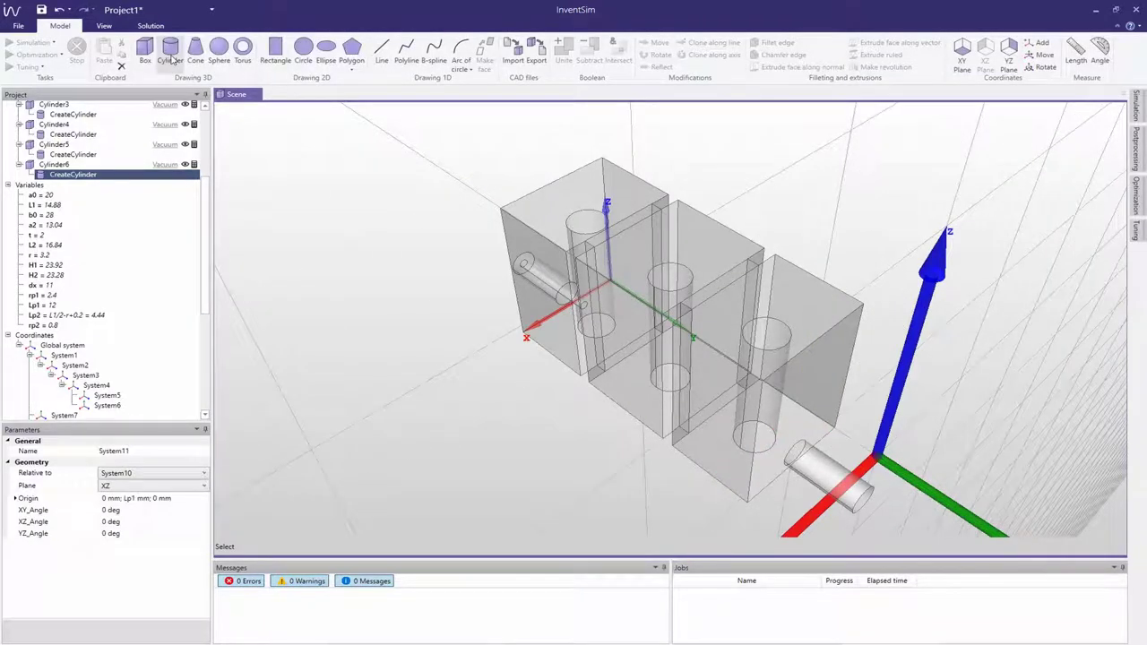
- Create Cylinder7 at 0, 0, -dx with radius rp2 and height -Lp1-Lp2
left_click(171, 54)
left_click(328, 546)
type("0")
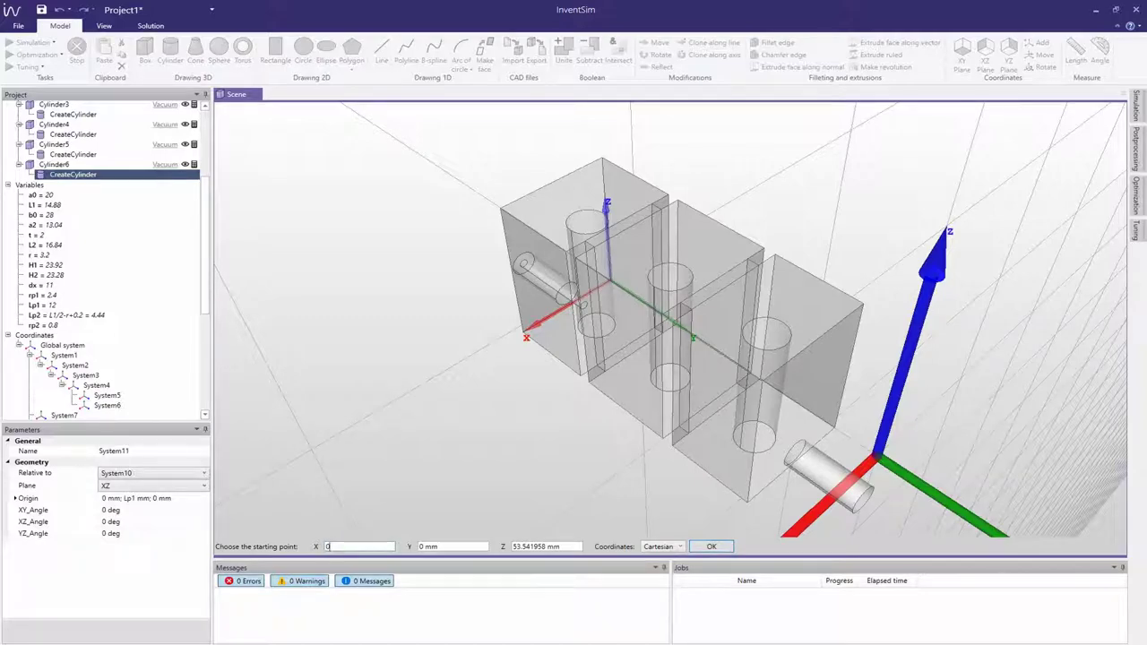
key("Tab")
type("0")
key("Tab")
type("-dx")
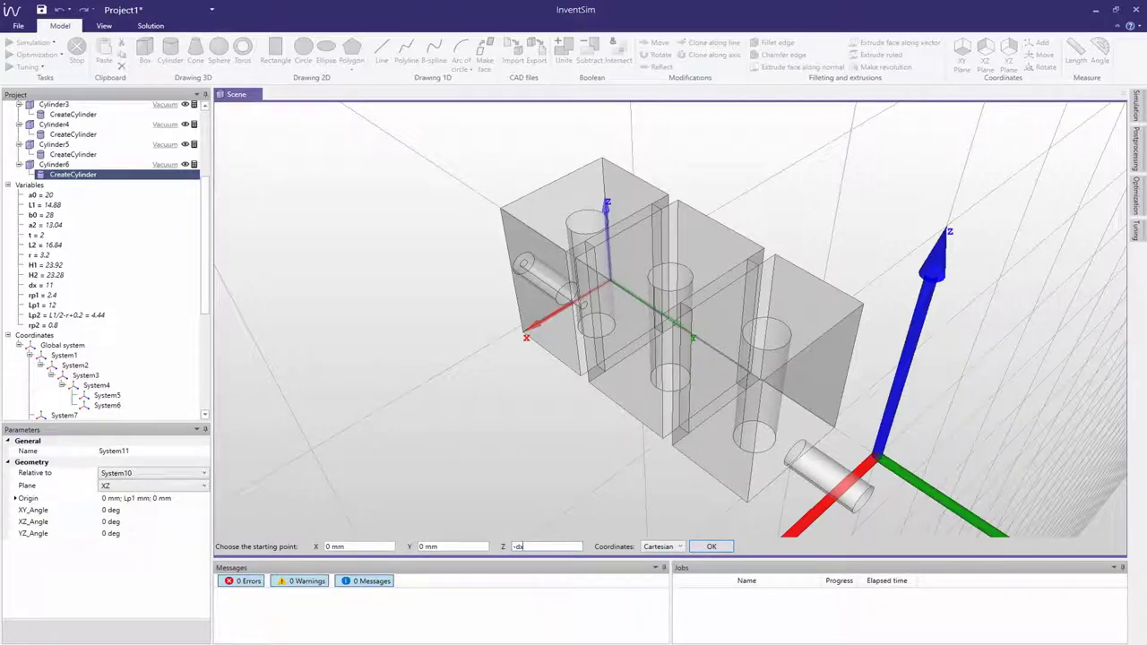
left_click(711, 546)
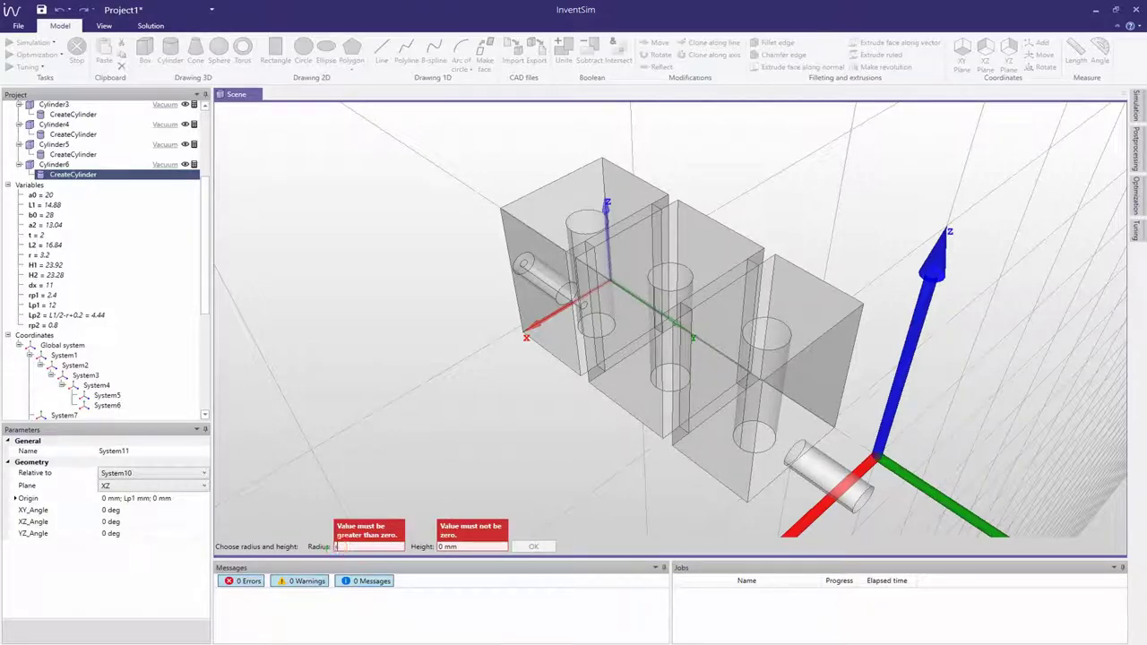
type("rp2")
key("Return")
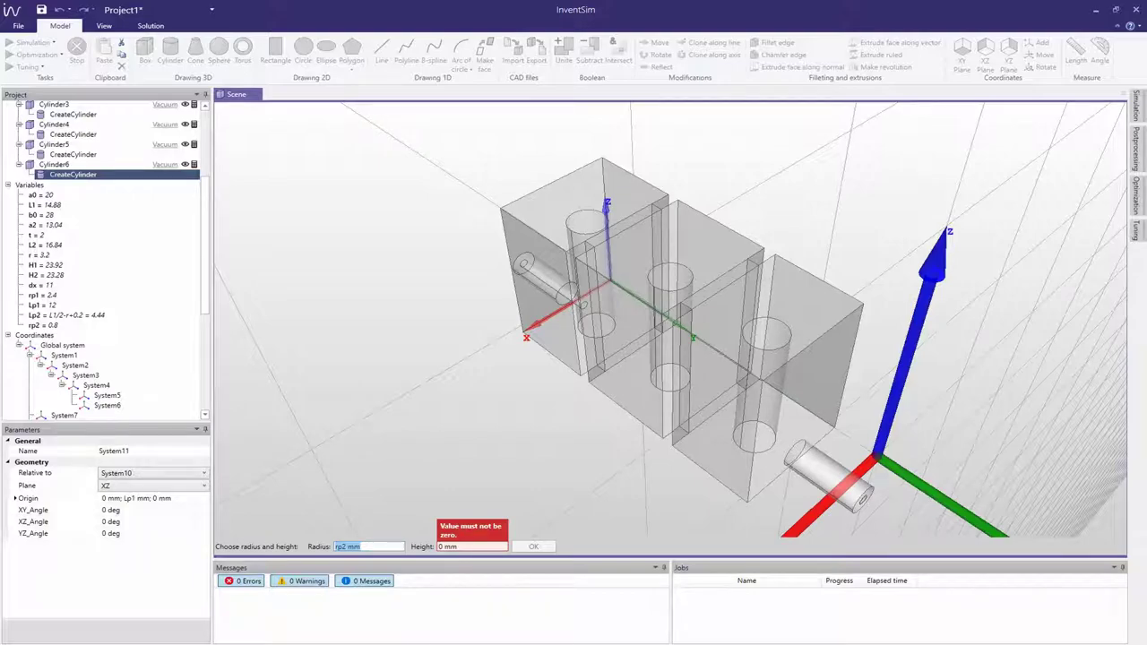
key("Tab")
type("-L")
key("Return")
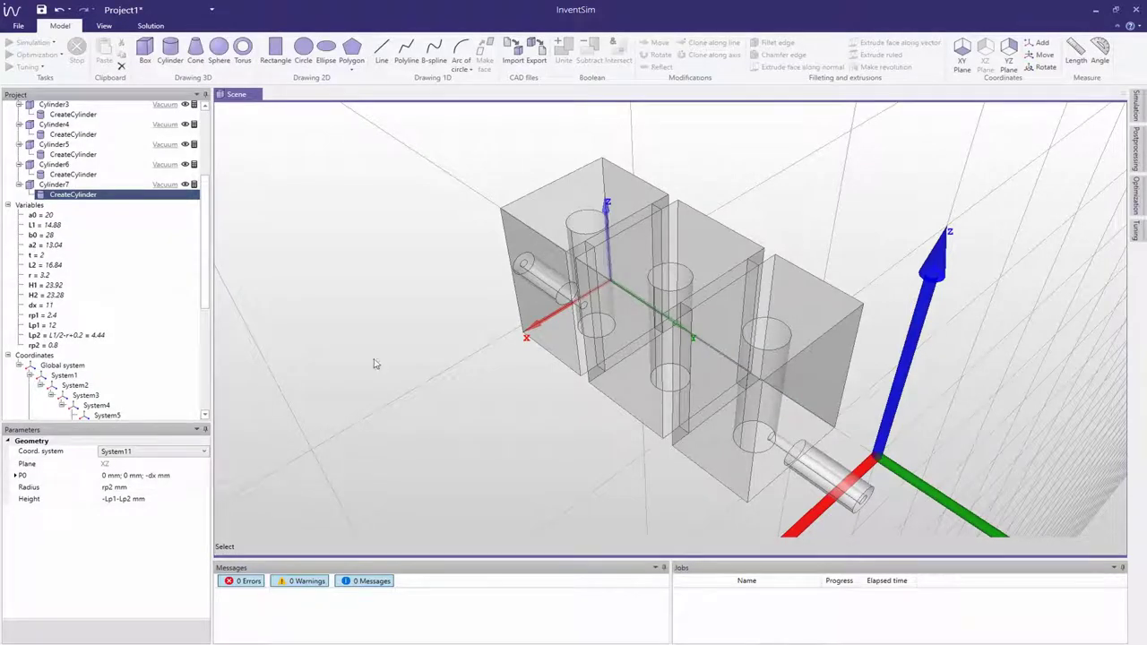
- Unite Box1 through Box5 with Cylinder4 and Cylinder6 into Box1
scroll(206, 143, "up", 5)
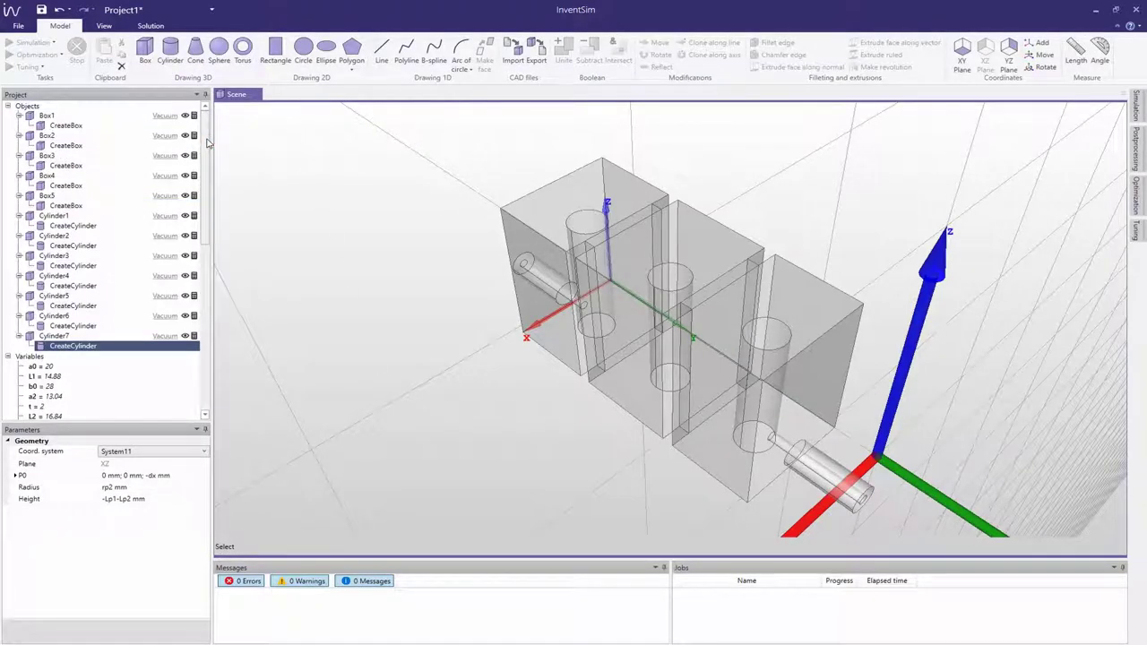
left_click(46, 116)
left_click(46, 135, "ctrl")
left_click(45, 155, "ctrl")
left_click(45, 176, "ctrl")
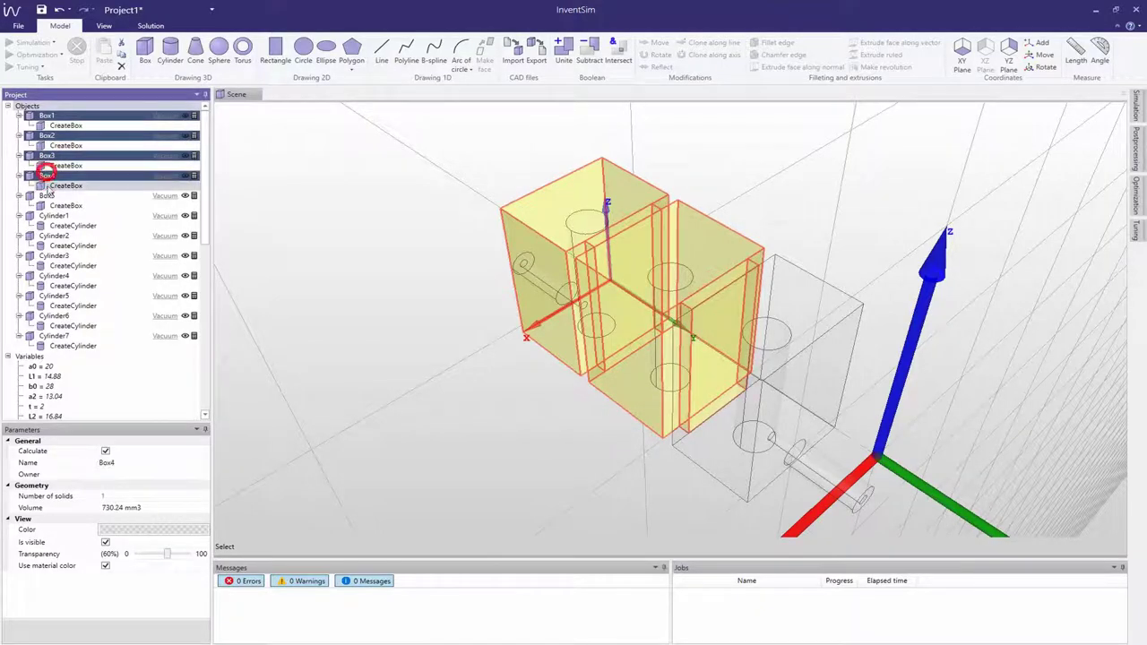
left_click(45, 195, "ctrl")
left_click(52, 276, "ctrl")
left_click(49, 313, "ctrl")
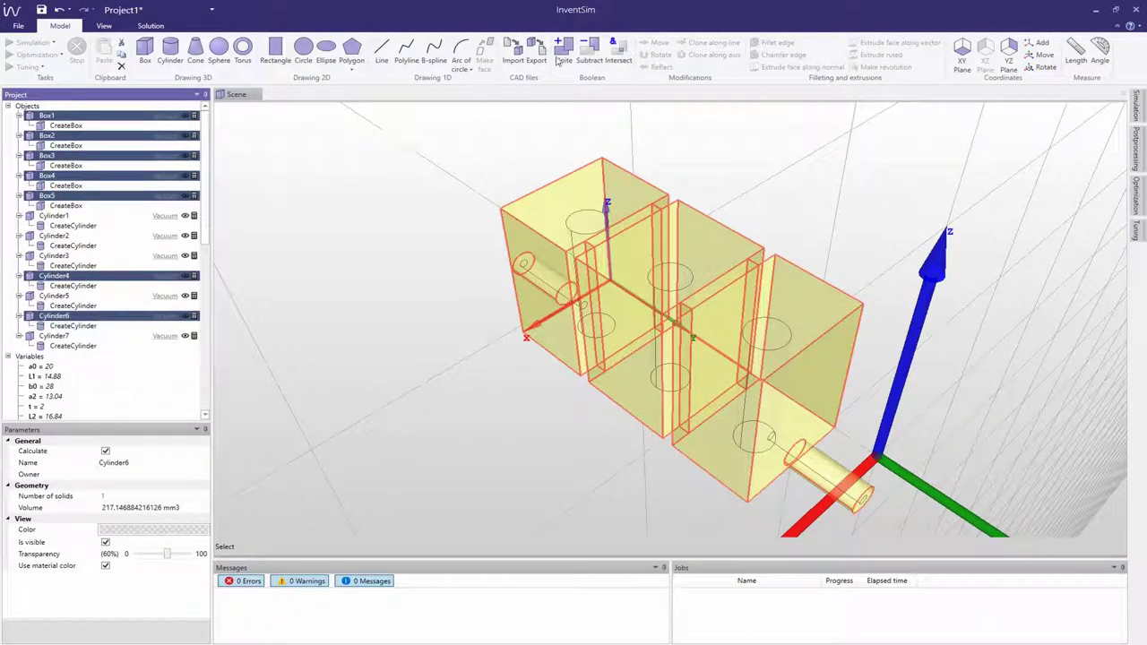
left_click(564, 49)
- Unite Cylinder7 into Cylinder1 and Cylinder5 into Cylinder3, then select Cylinder2
left_click(53, 315)
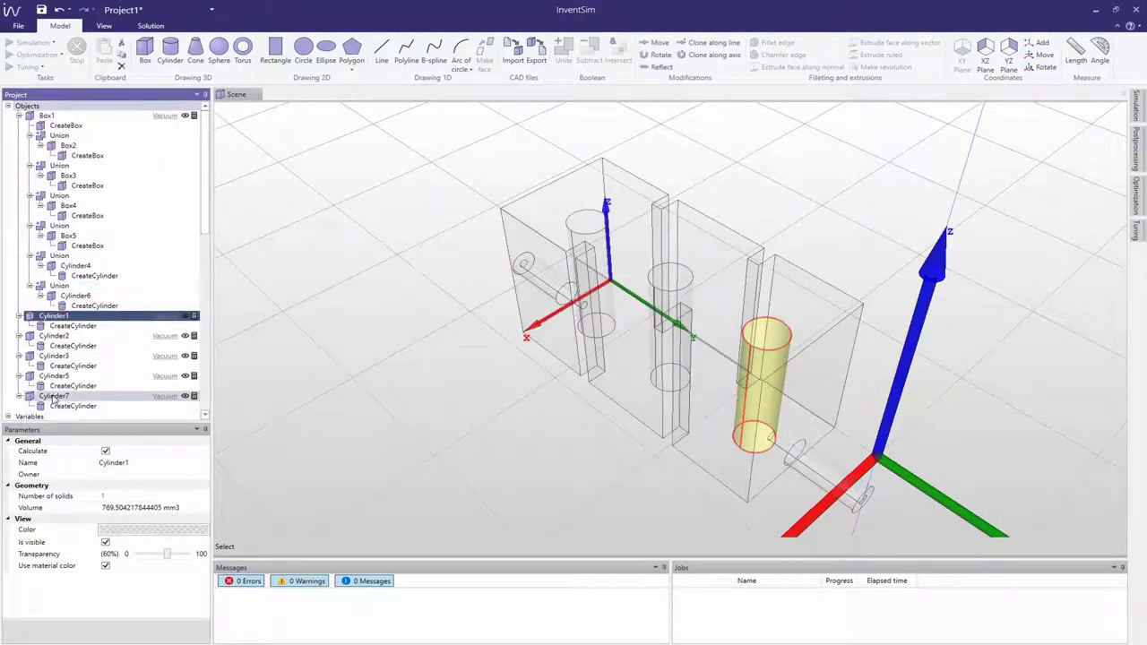
left_click(52, 395, "ctrl")
left_click(563, 50)
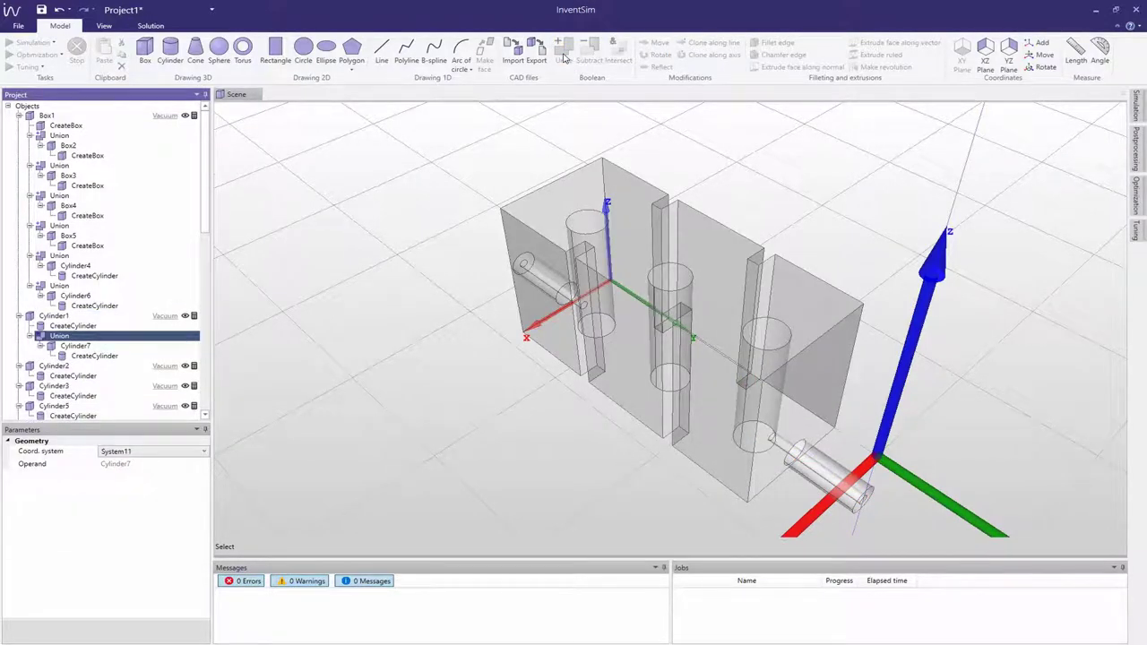
left_click(53, 385)
left_click(54, 406, "ctrl")
left_click(563, 54)
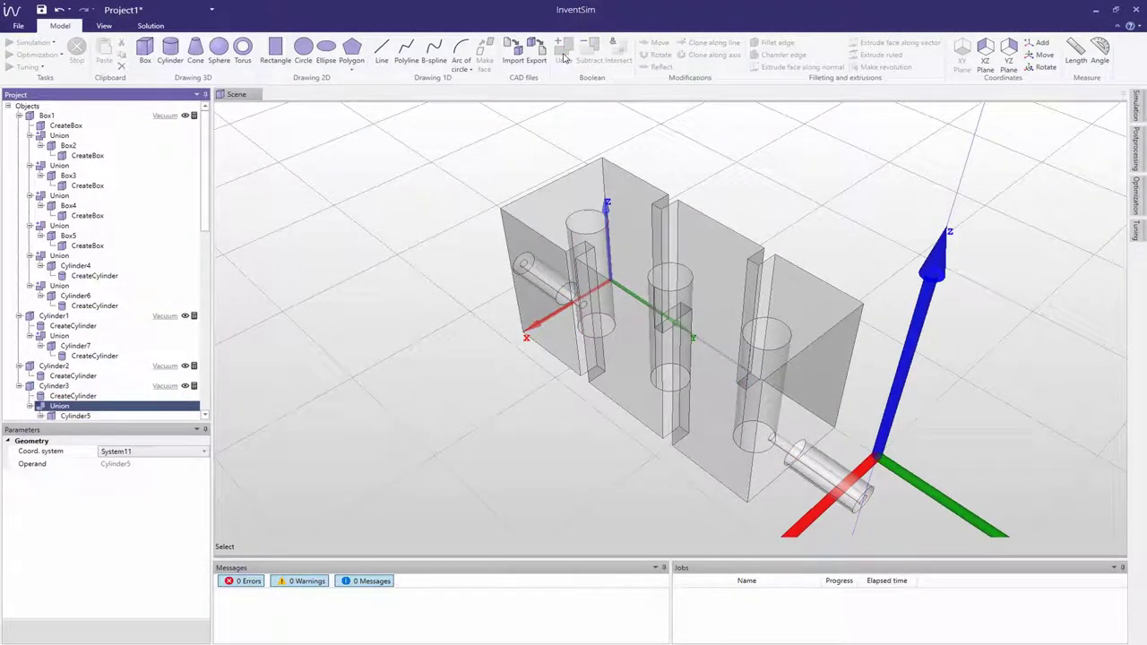
left_click(106, 368)
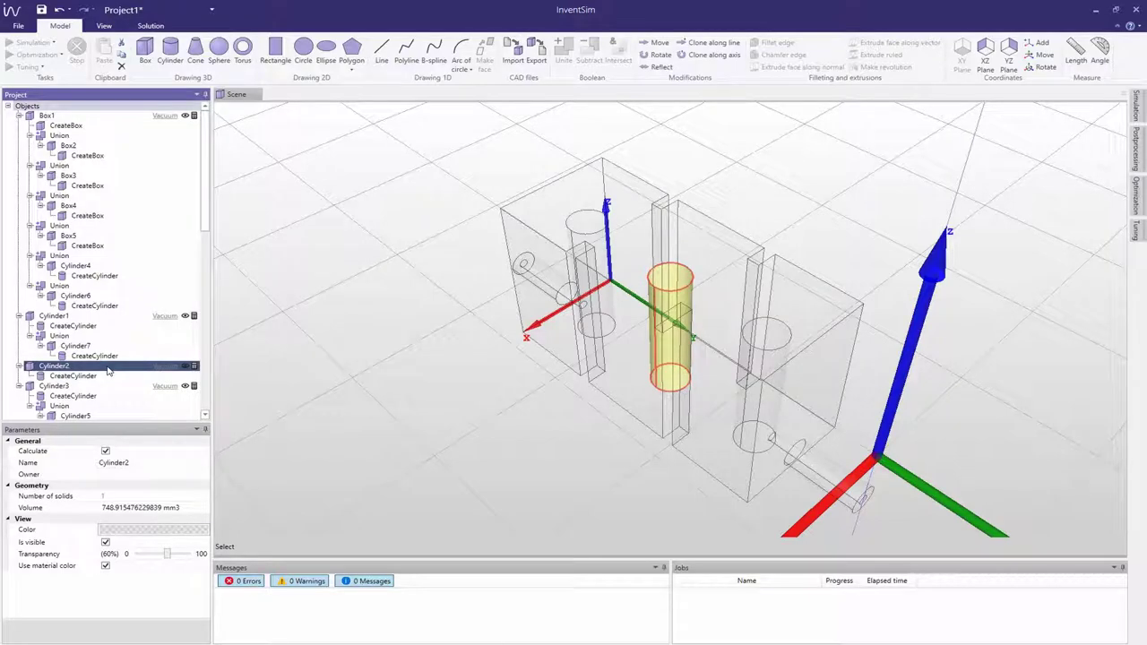
- Set the material of Cylinder2, Cylinder1 and Cylinder3 to Perfect conductor
right_click(107, 370)
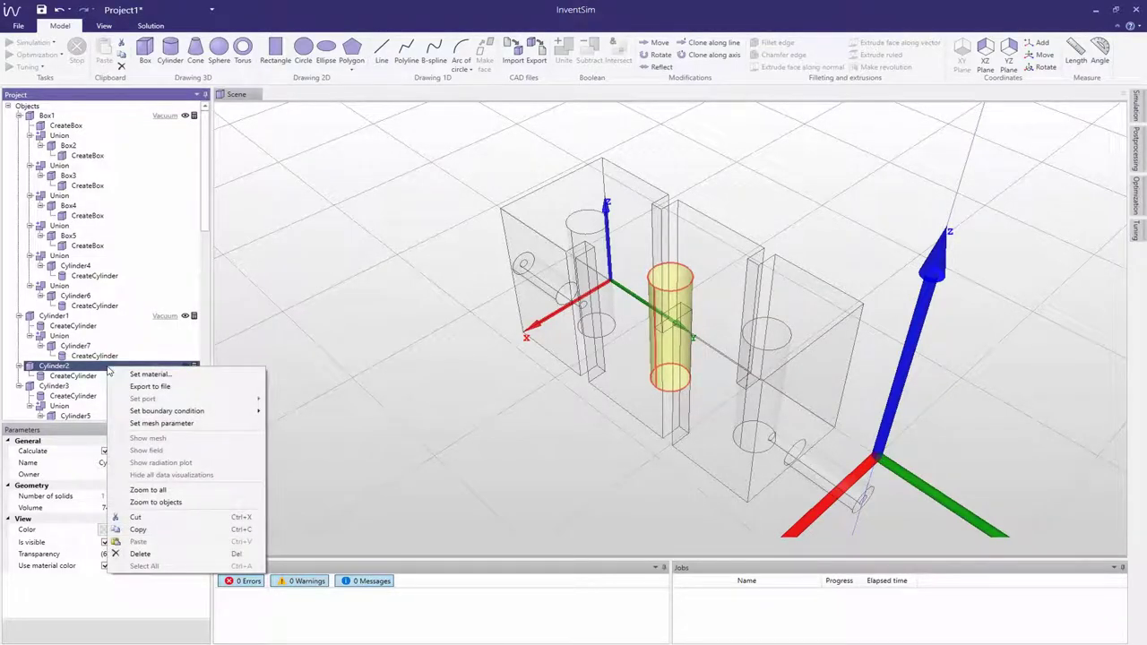
left_click(156, 376)
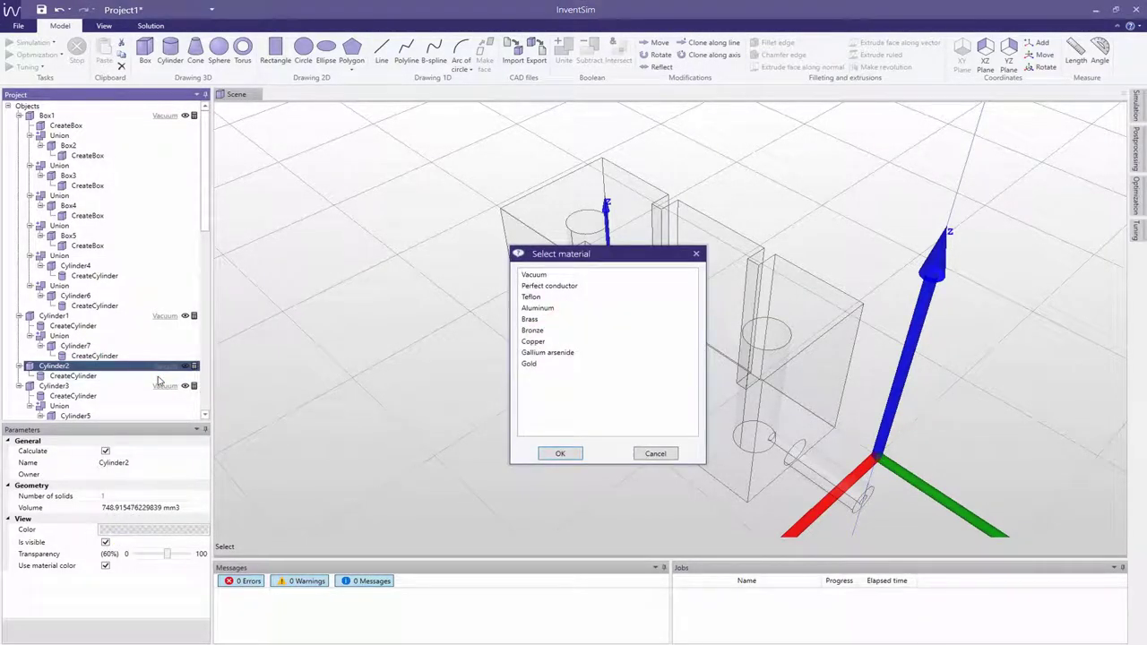
double_click(549, 285)
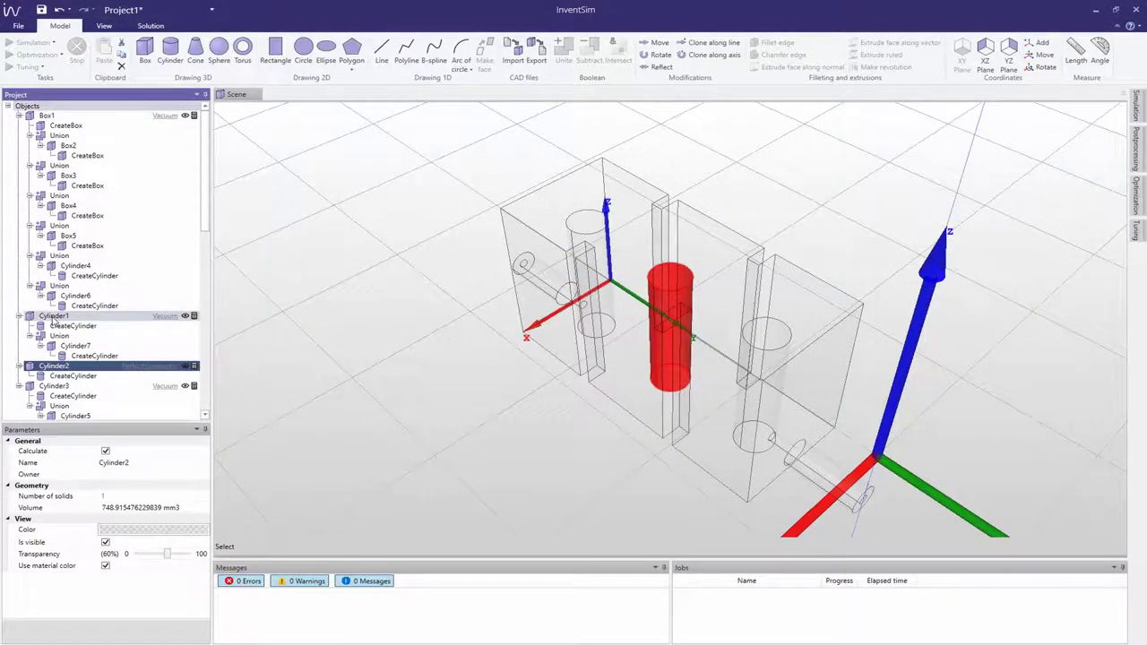
left_click(53, 318)
right_click(54, 318)
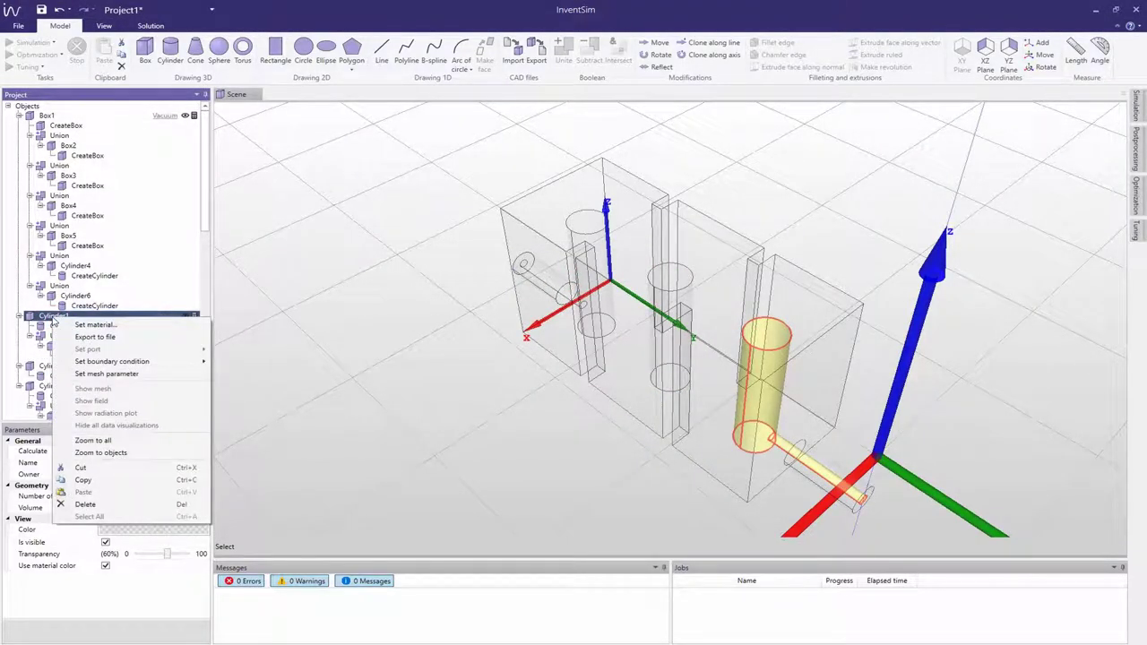
left_click(98, 325)
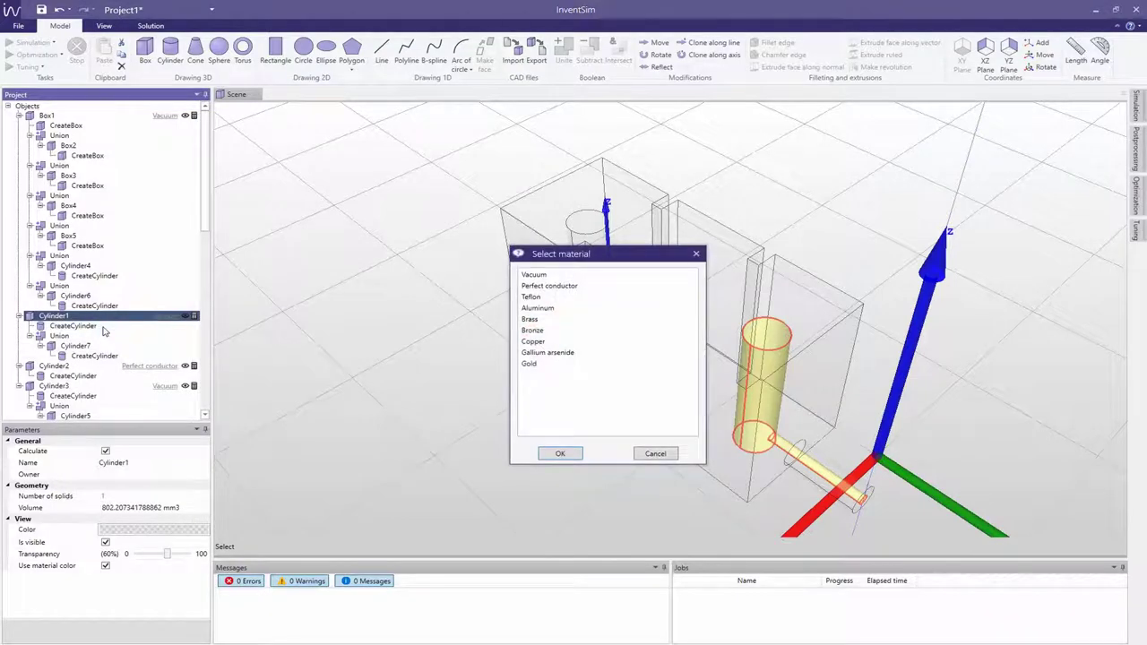
double_click(537, 285)
left_click(49, 387)
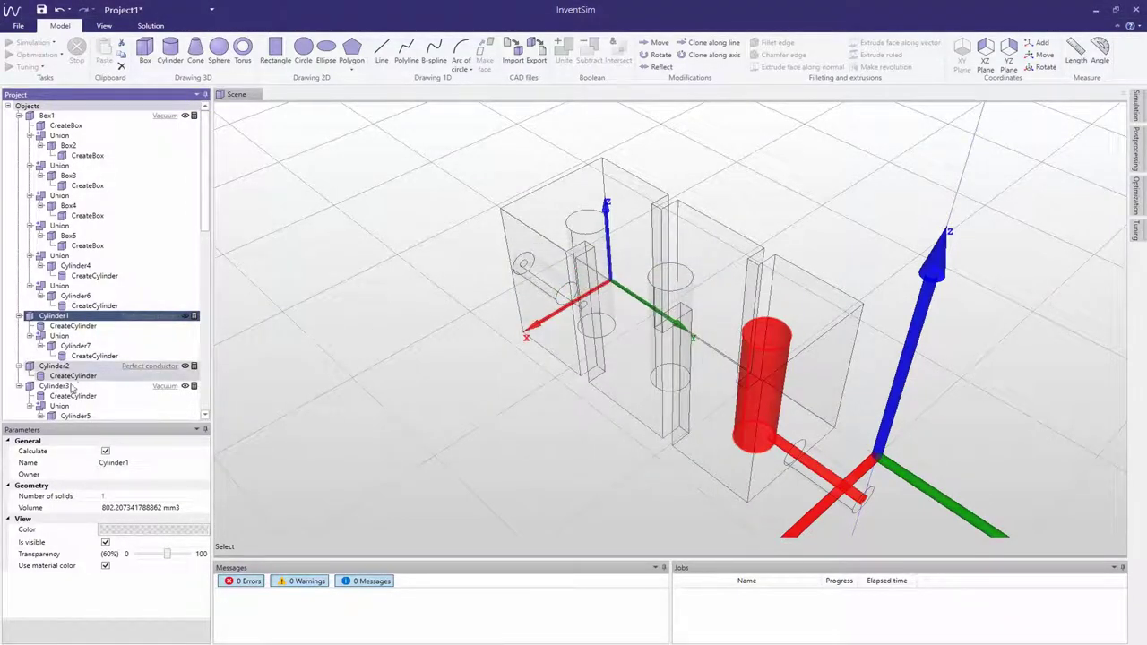
right_click(51, 390)
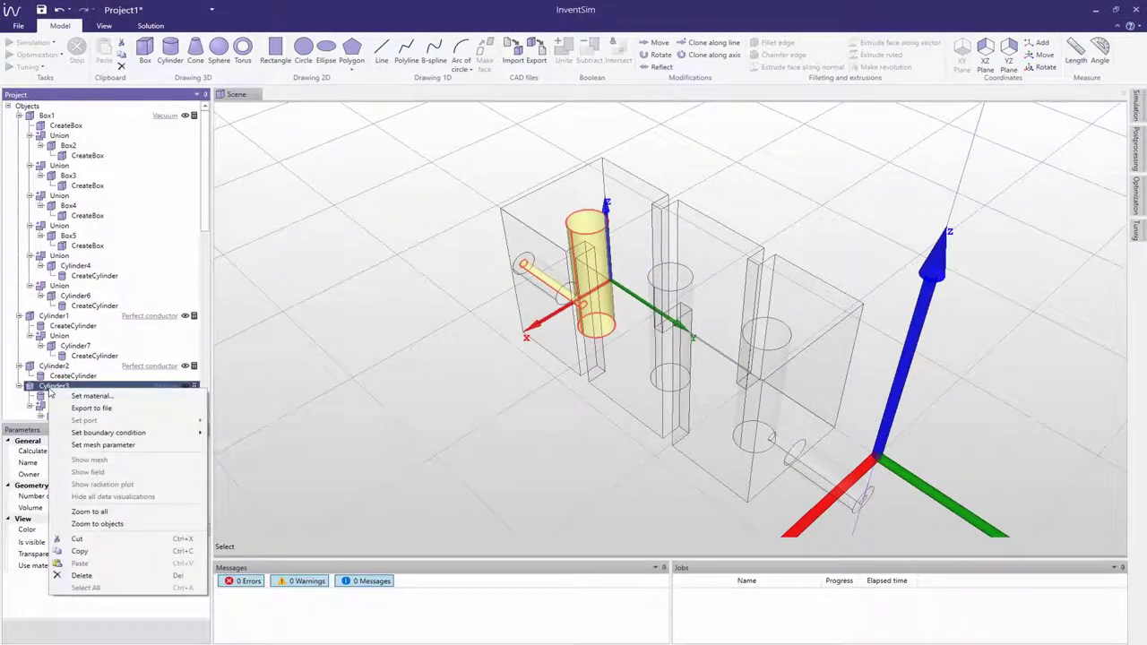
left_click(96, 397)
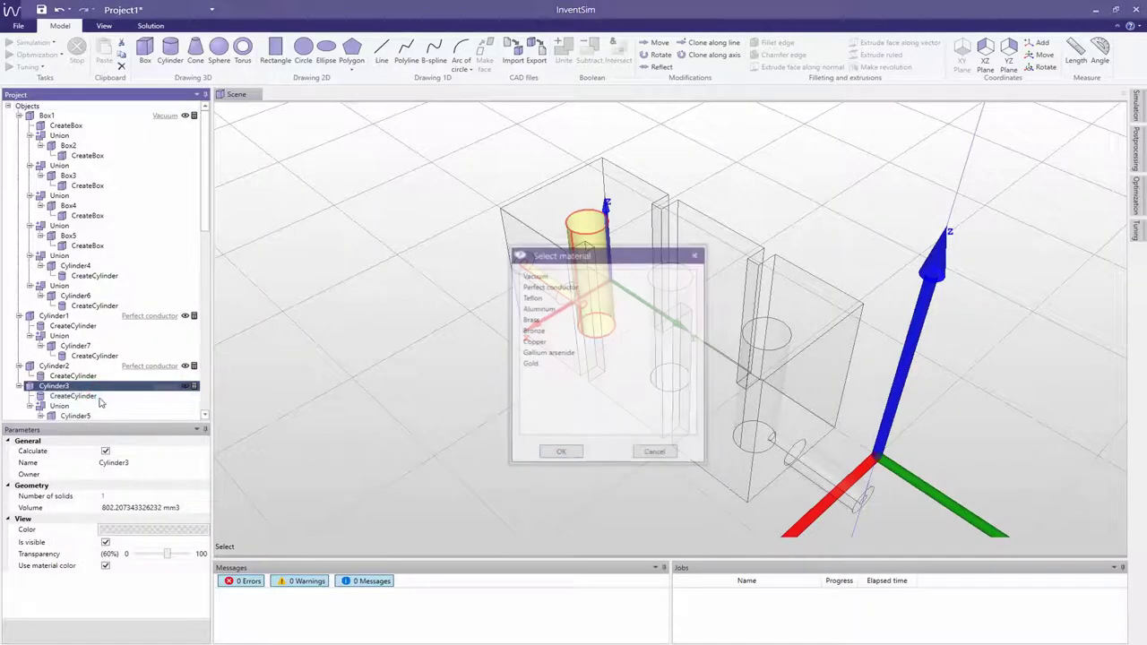
double_click(537, 285)
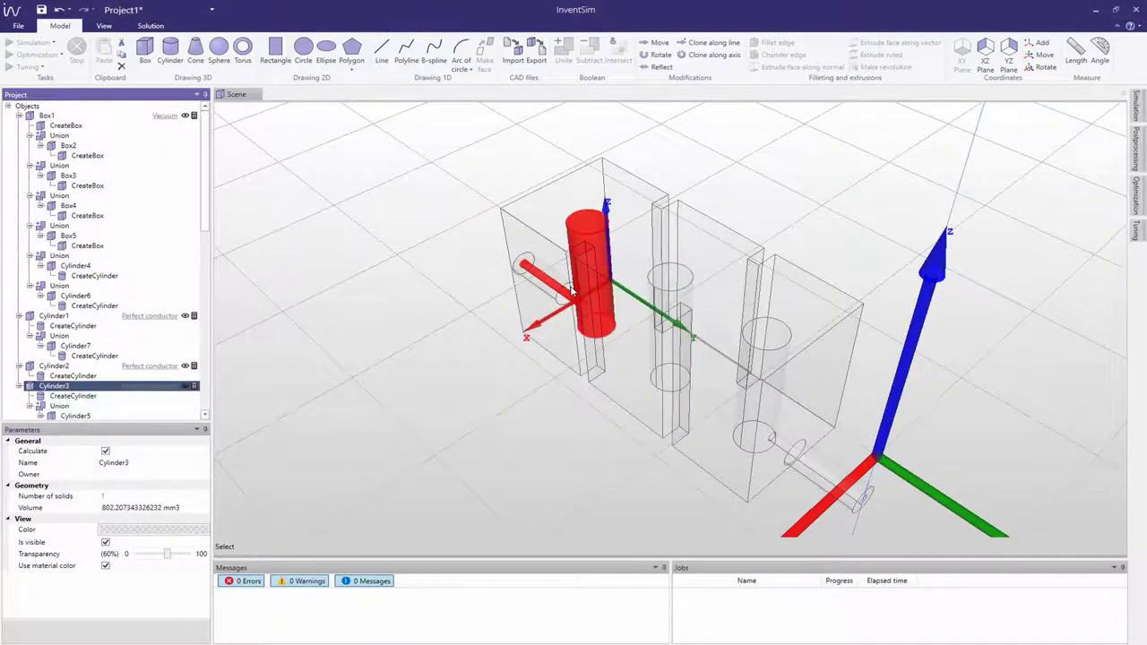
- Switch the scene to face picking and select Cylinder1
right_click(572, 291)
left_click(622, 321)
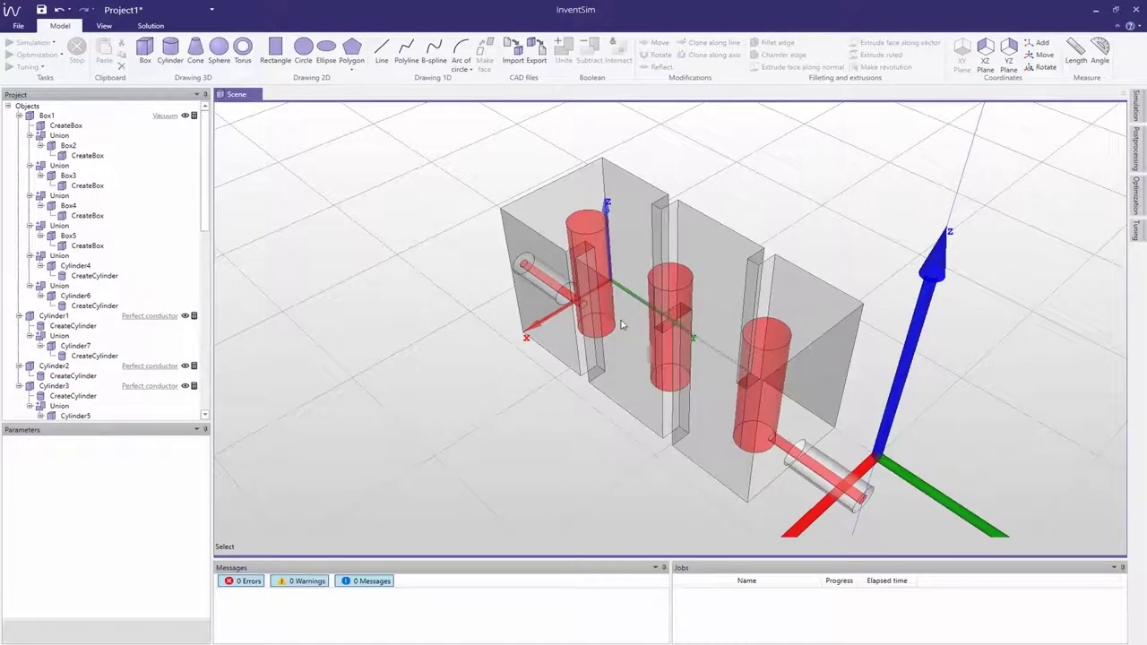
left_click(54, 316)
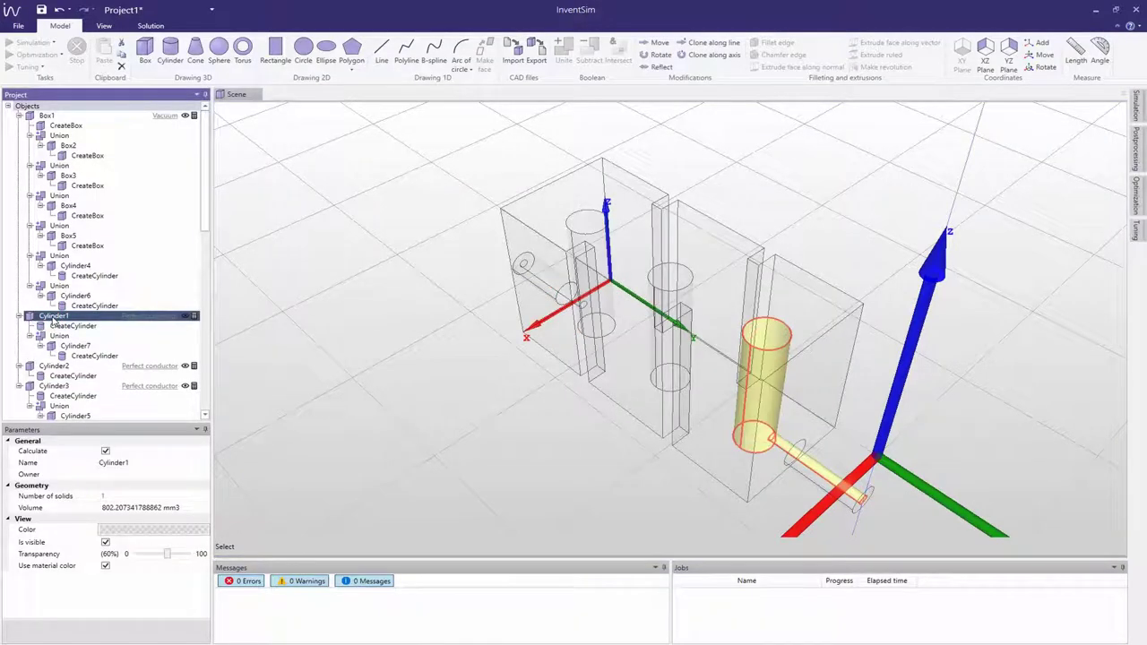
- Zoom to Cylinder1 and make its coax feed end face a TEM-mode coax port
right_click(52, 319)
left_click(101, 452)
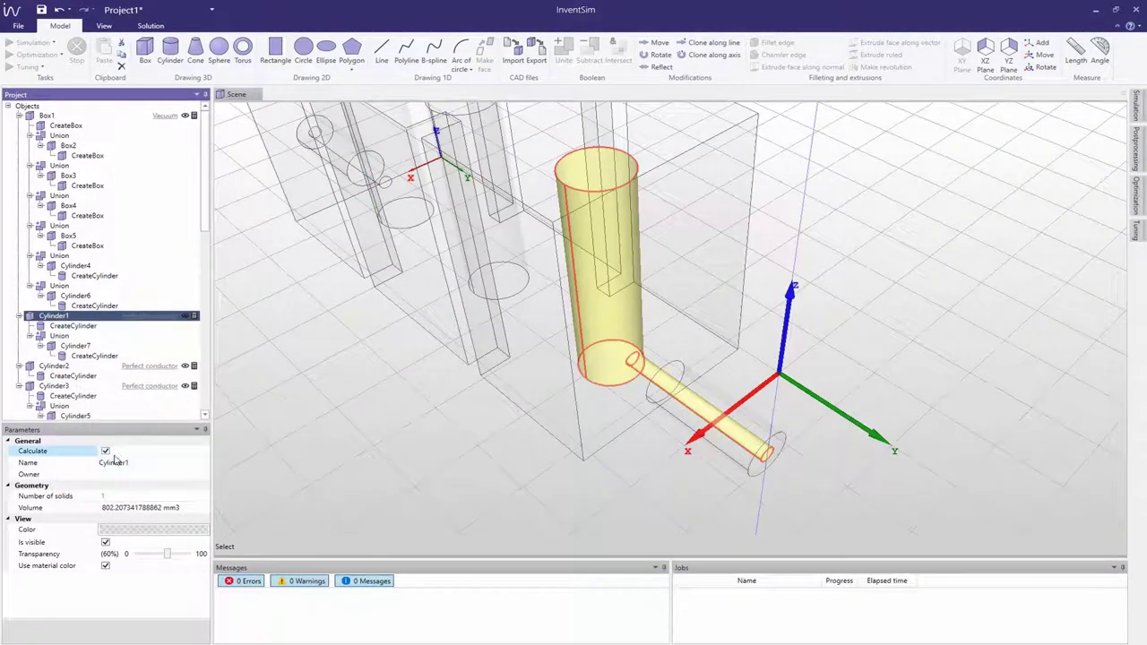
left_click(769, 446)
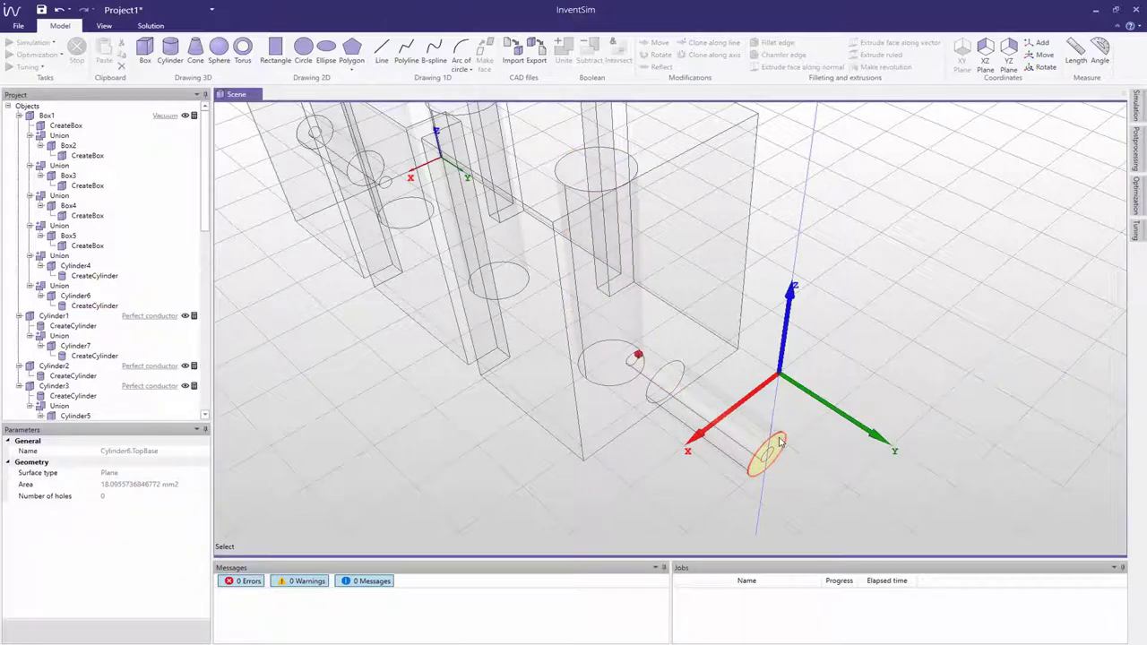
right_click(779, 441)
mouse_move(815, 260)
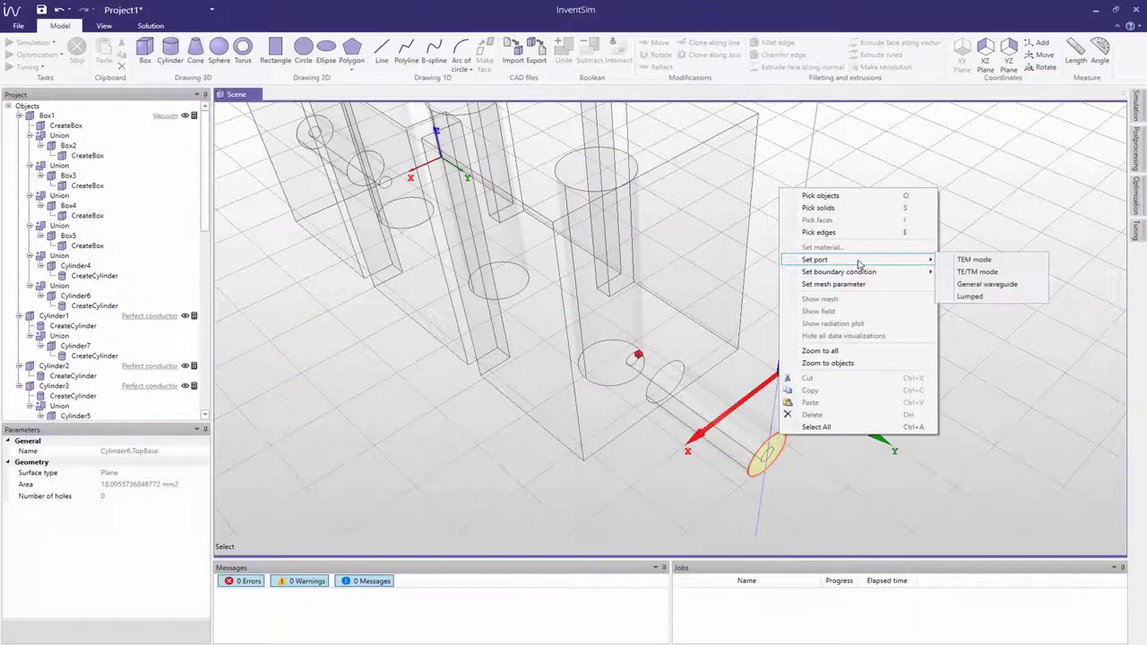
left_click(974, 259)
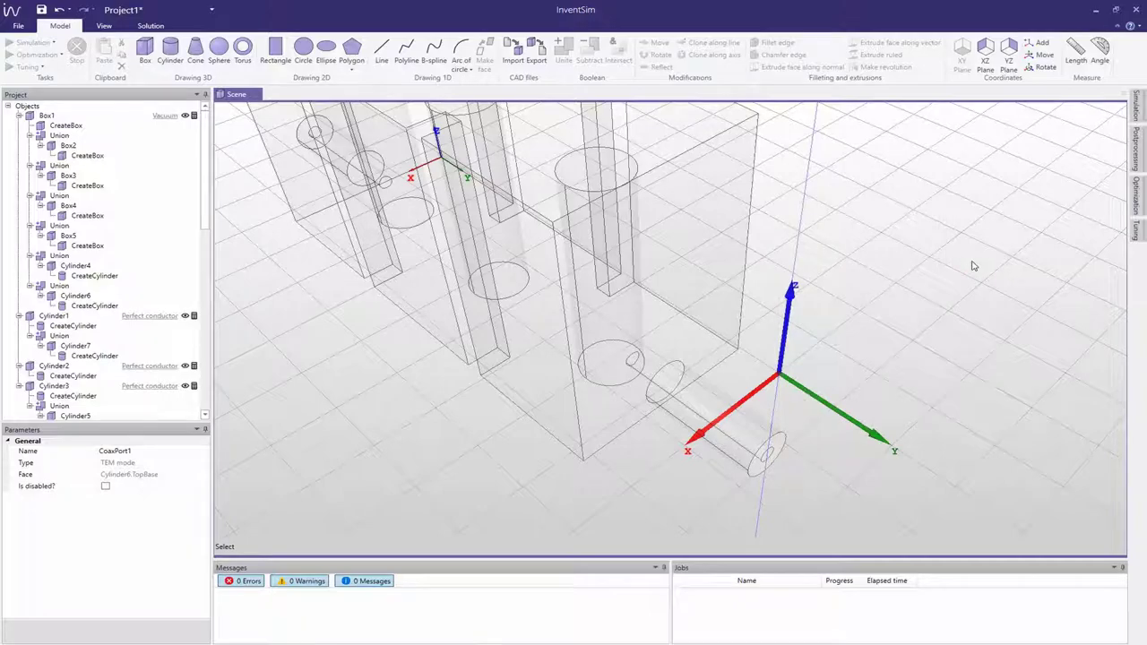
- Zoom to Cylinder3 and make the second coax feed end face a TEM-mode port
left_click(54, 386)
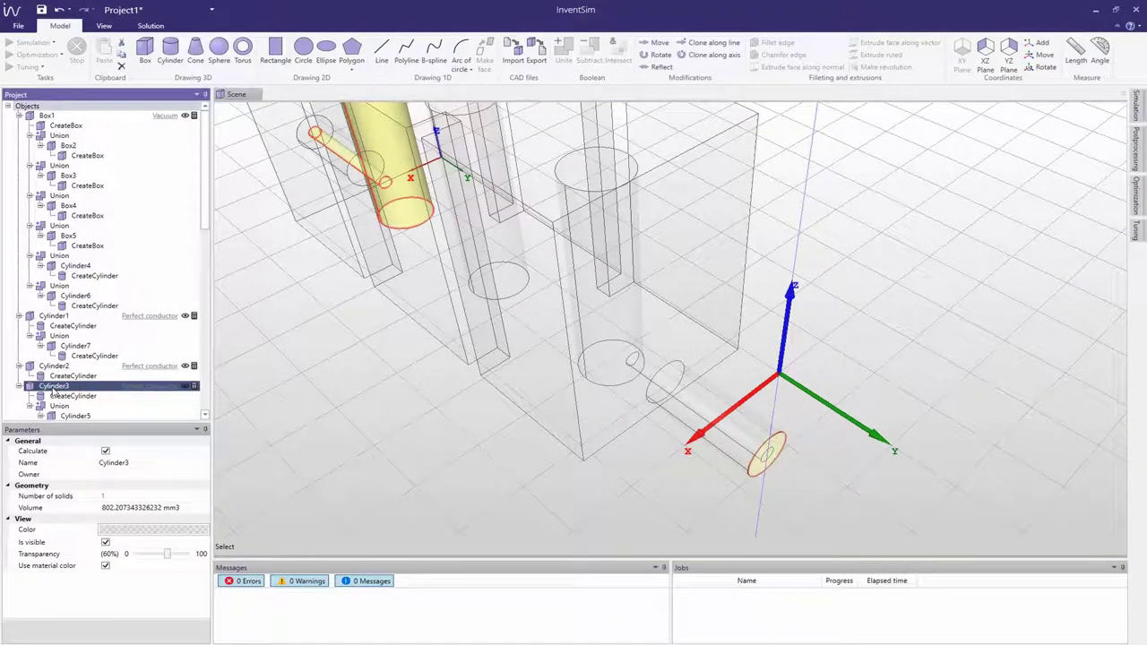
right_click(53, 391)
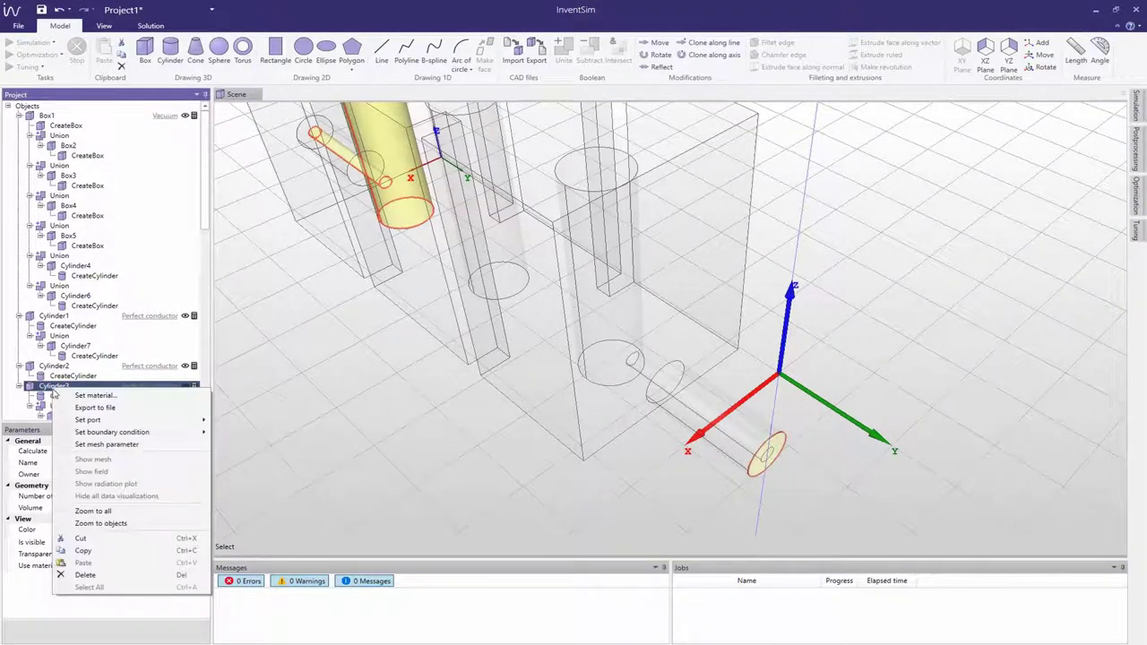
left_click(101, 523)
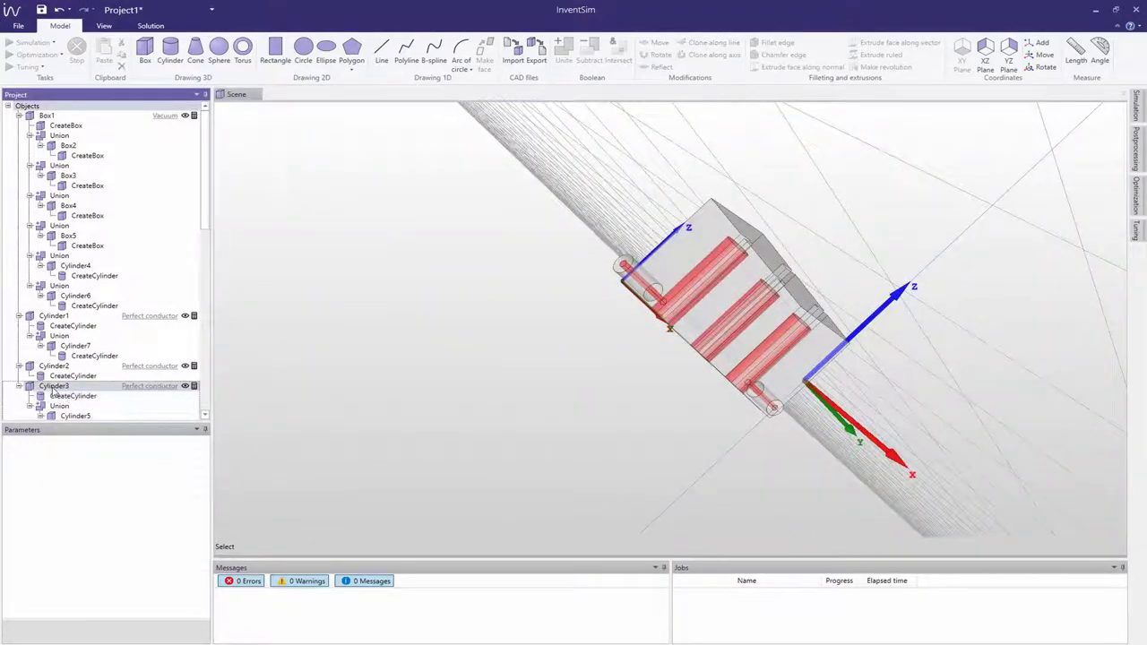
left_click(54, 389)
right_click(54, 391)
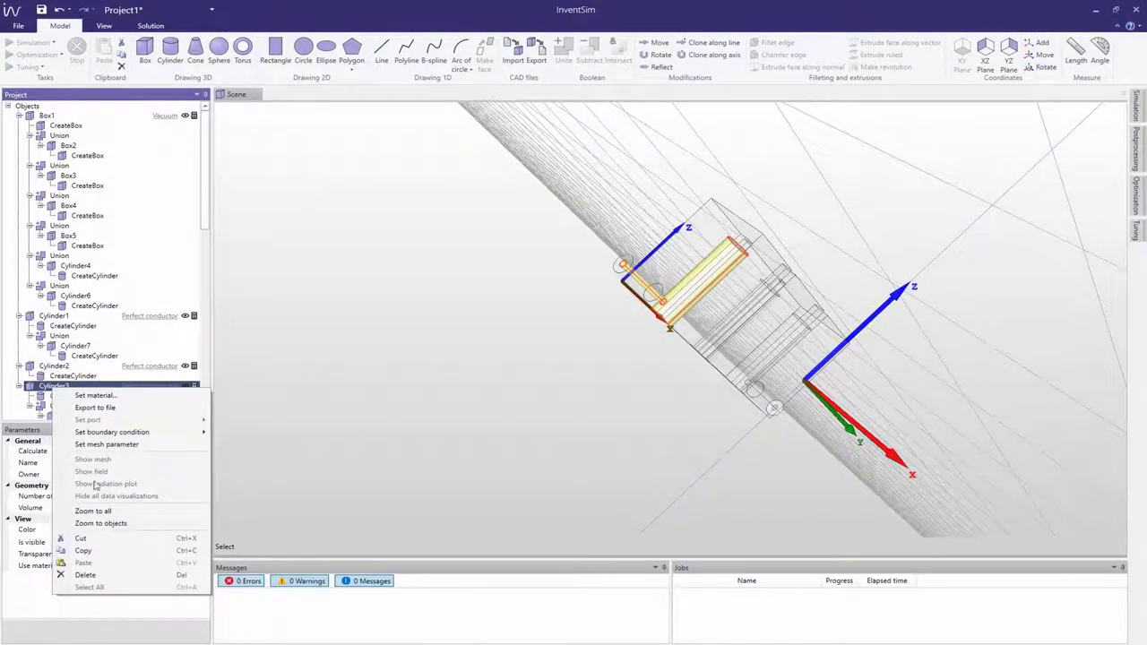
left_click(103, 526)
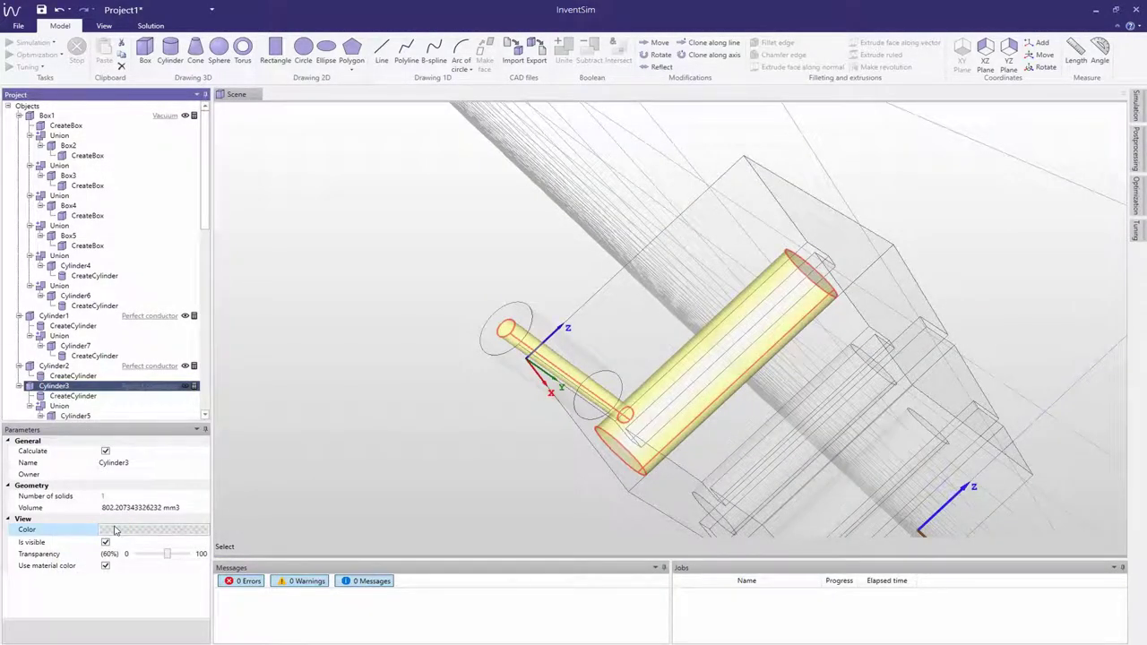
left_click(518, 312)
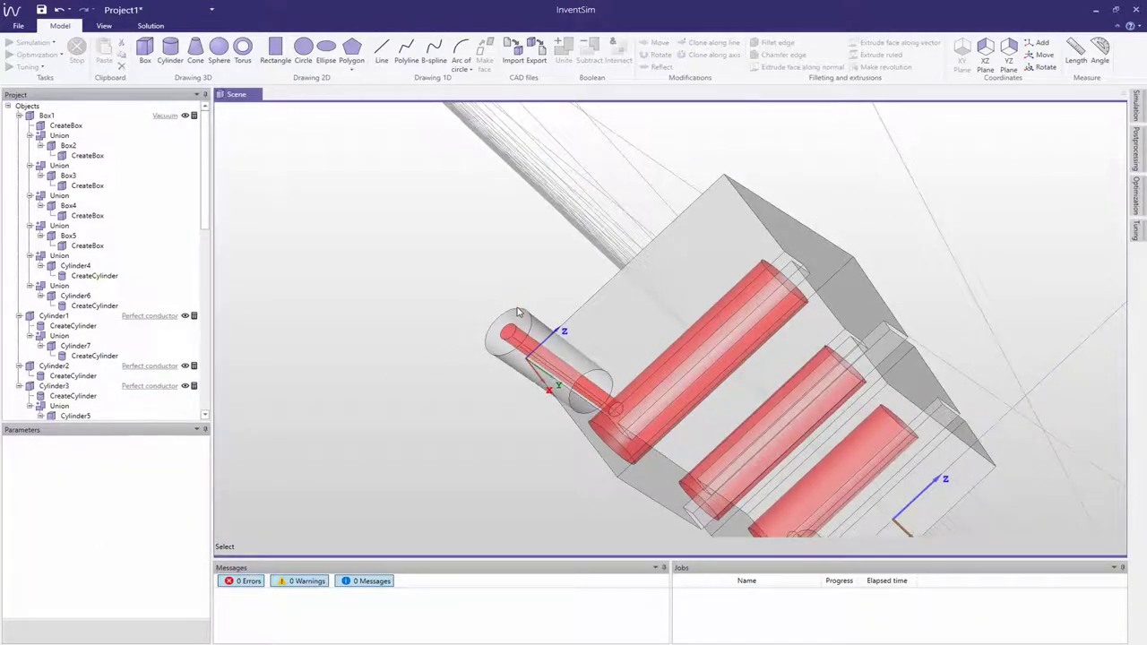
left_click(517, 318)
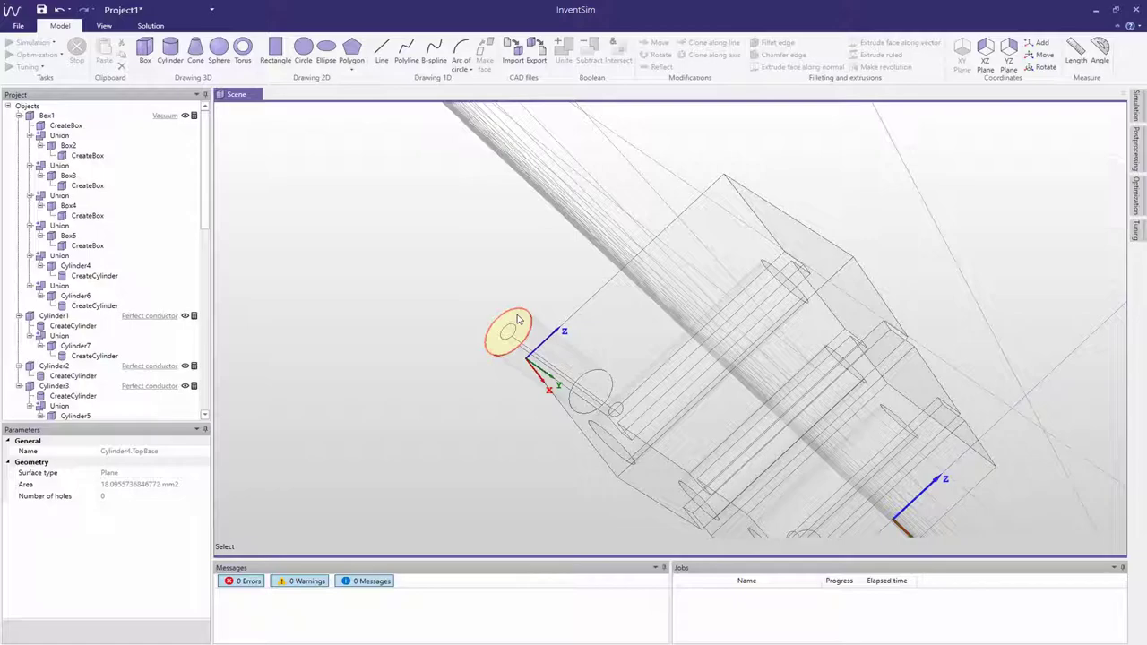
right_click(517, 319)
mouse_move(552, 386)
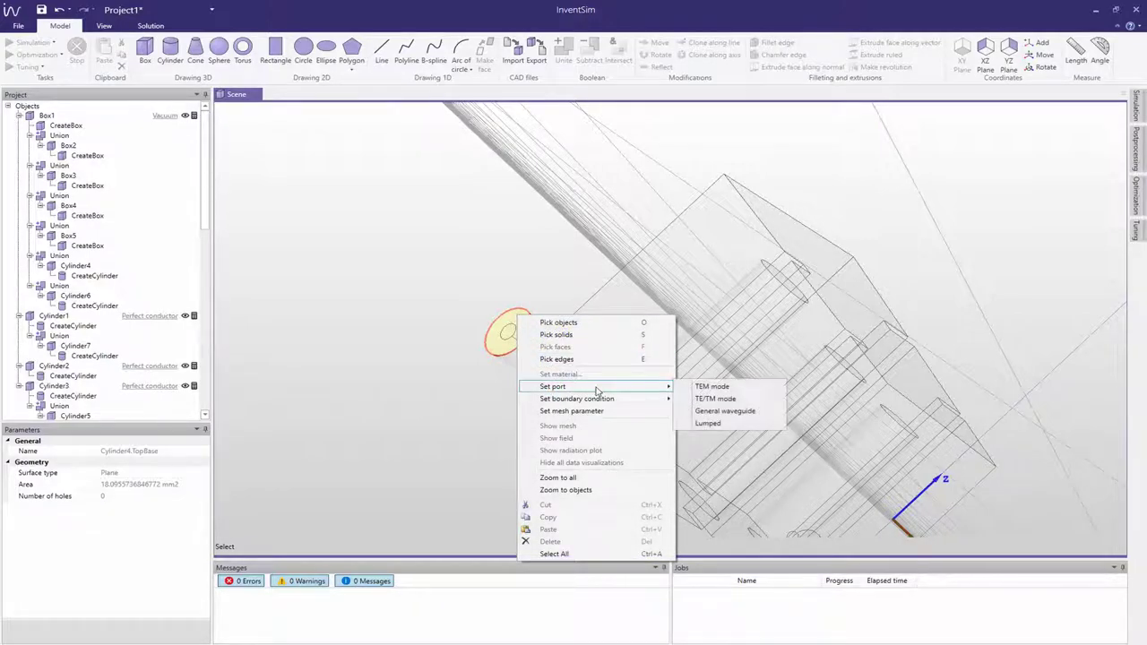
left_click(711, 388)
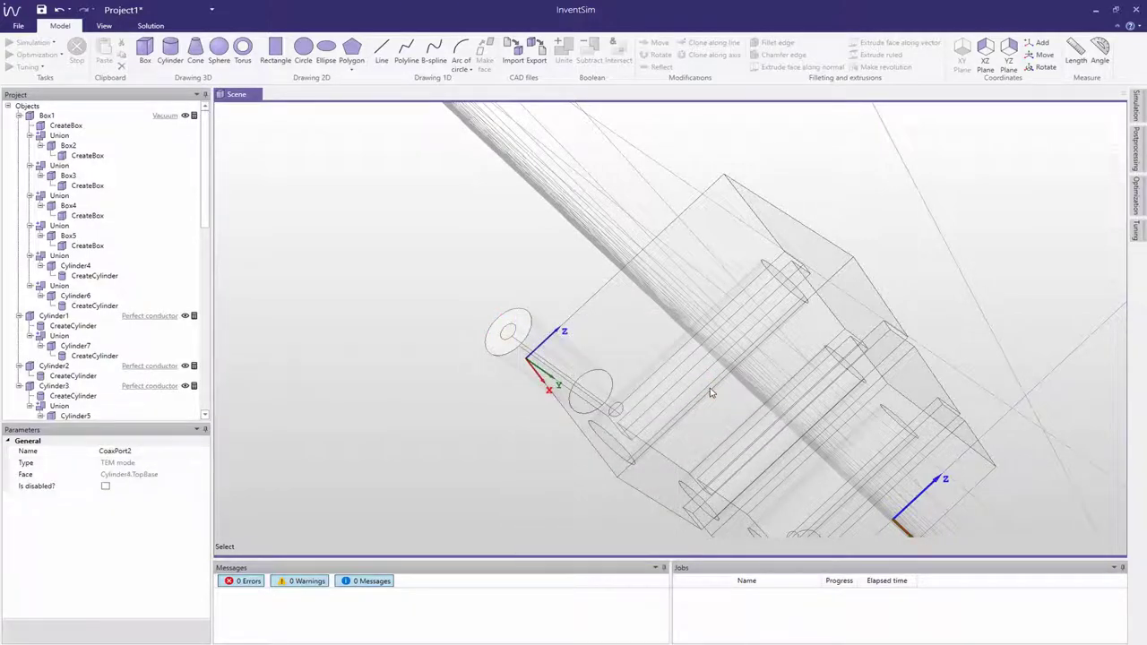
- Zoom to fit the whole model and clear the port selection
left_click(104, 25)
left_click(164, 42)
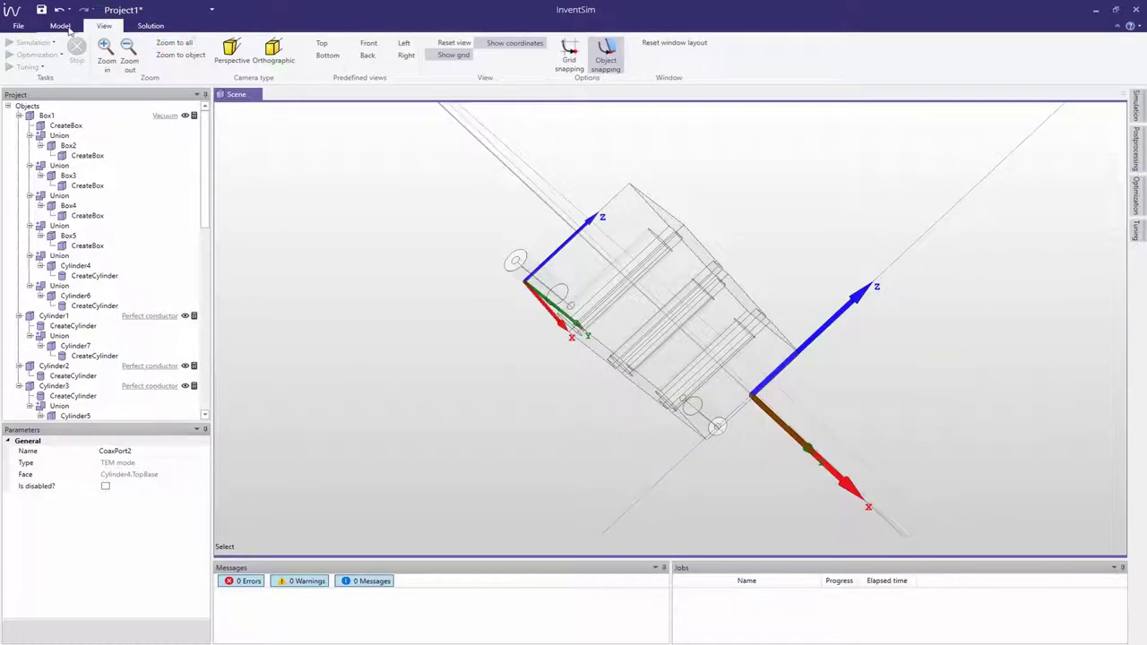
left_click(59, 25)
left_click(267, 126)
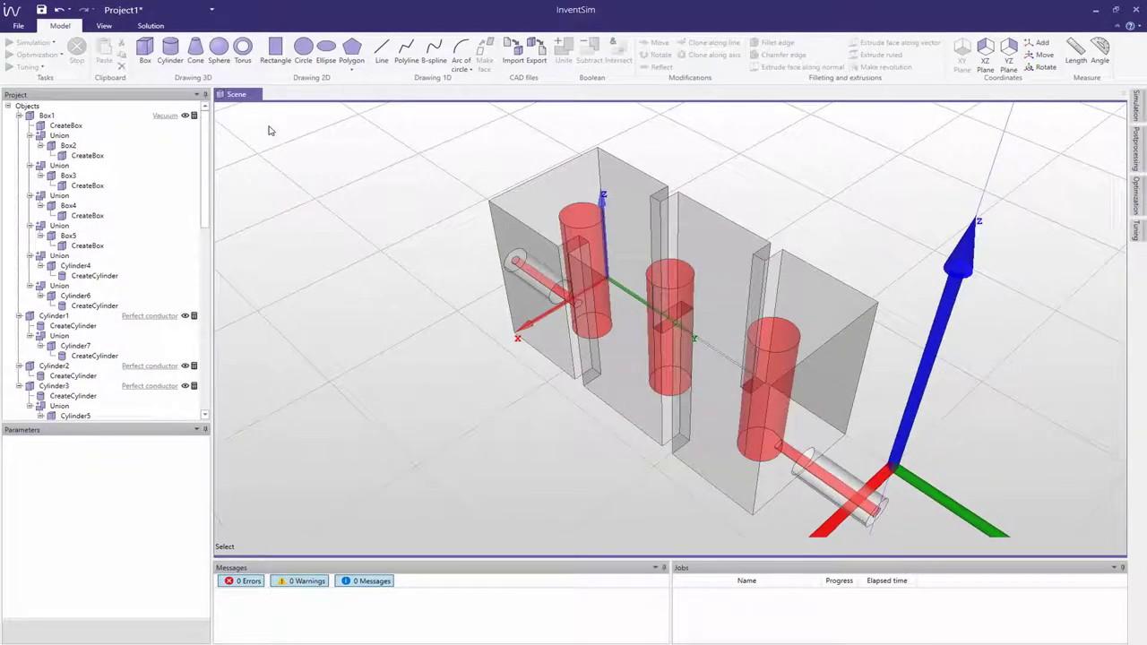